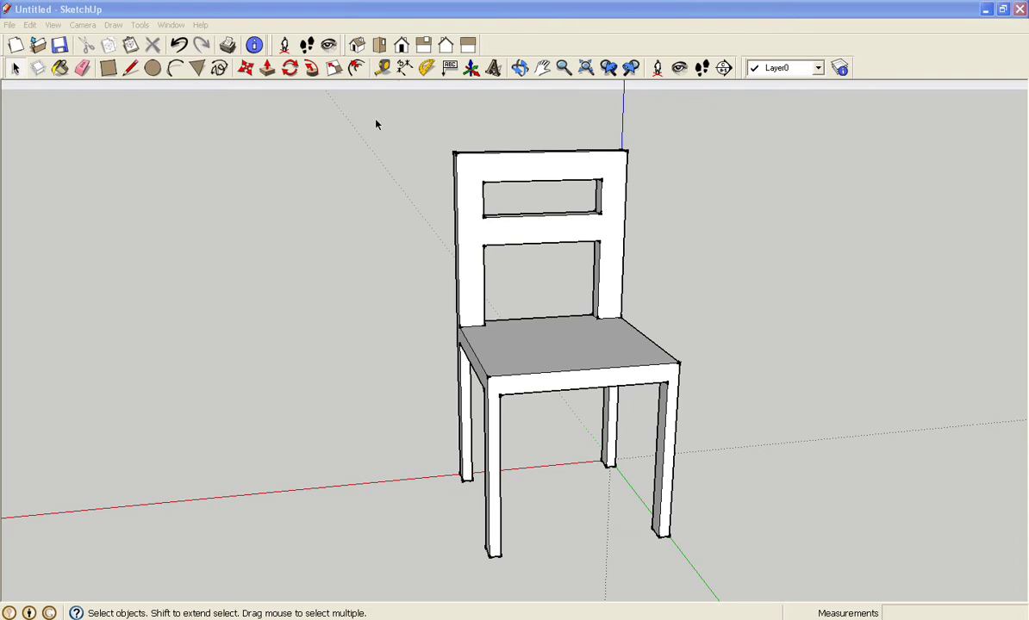
Look over the tutorial's intro note, then return to the SketchUp chair model
click(423, 18)
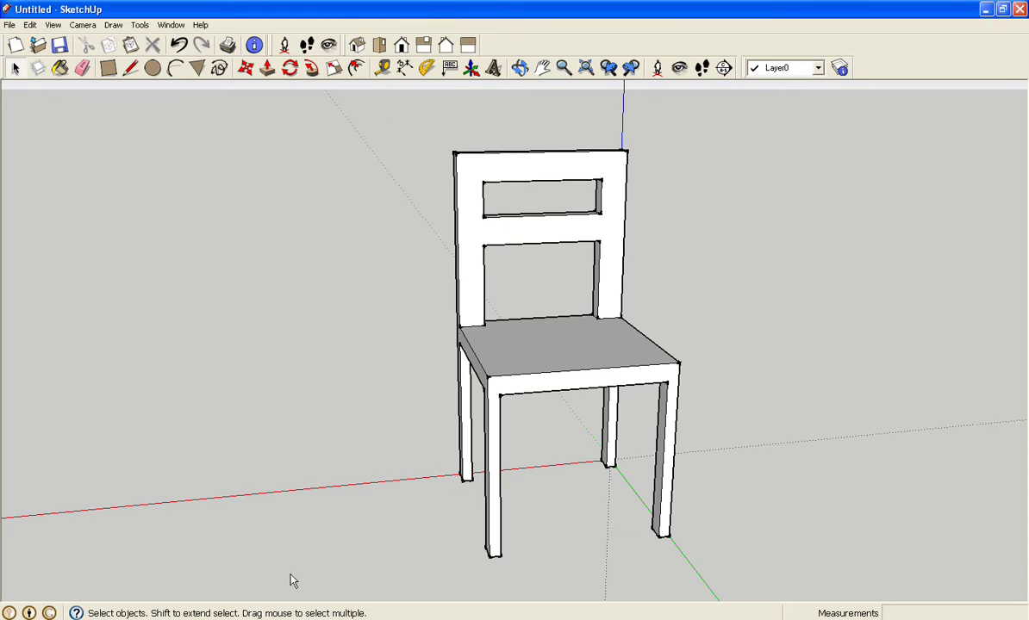
key(alt+Tab)
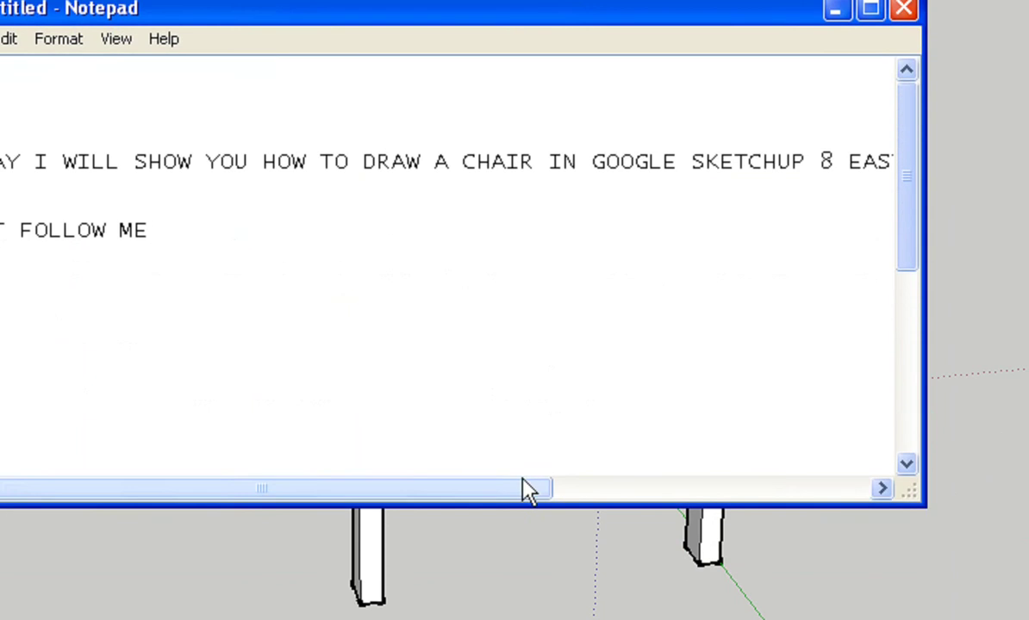
mouse_move(528, 489)
mouse_down()
mouse_move(643, 470)
mouse_move(783, 472)
mouse_up()
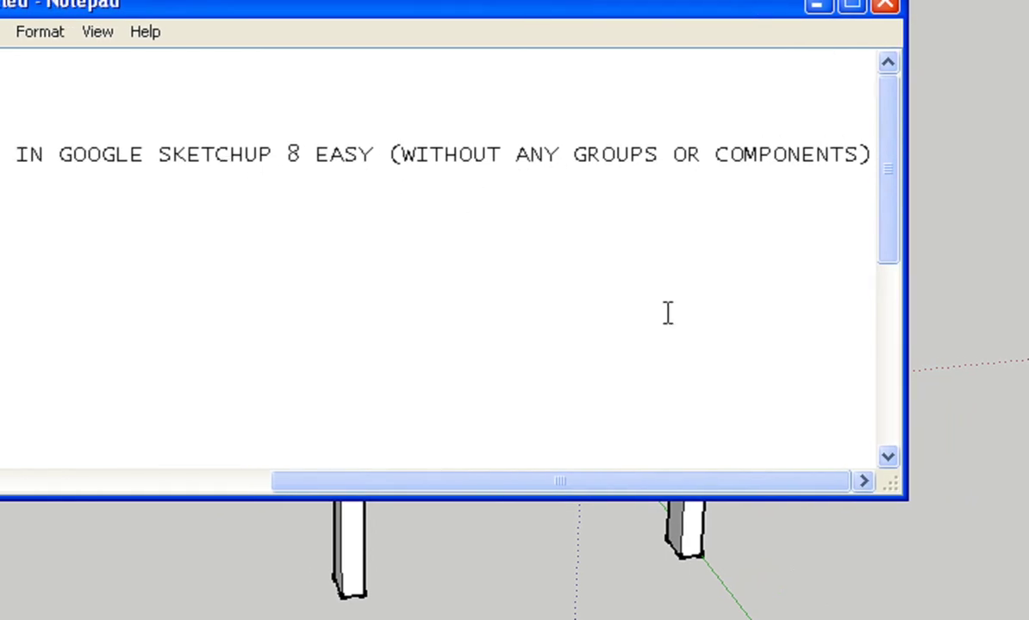
drag(625, 476, 196, 456)
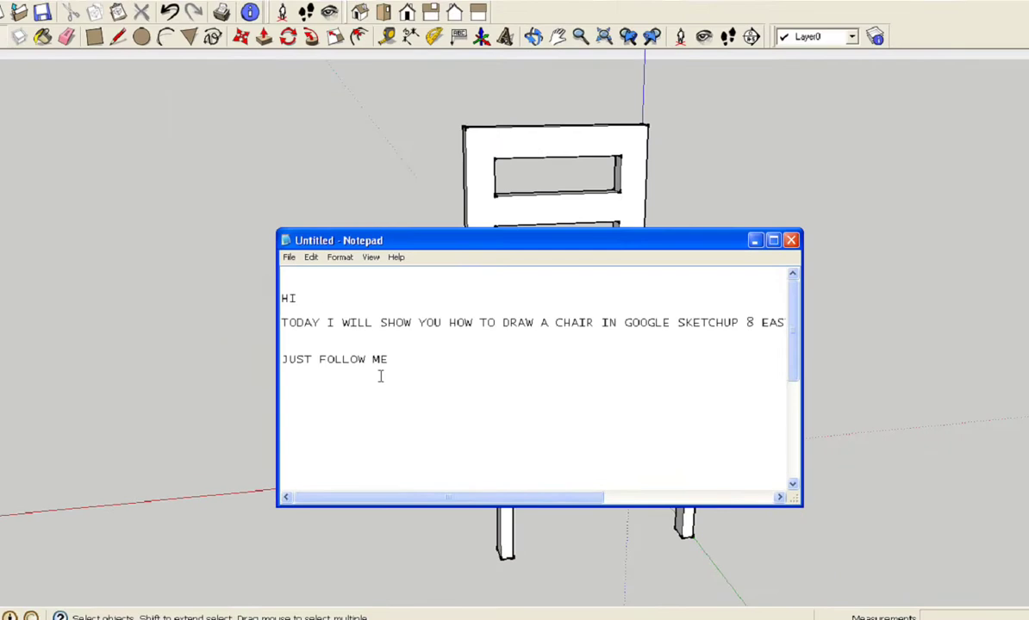
key(alt+Tab)
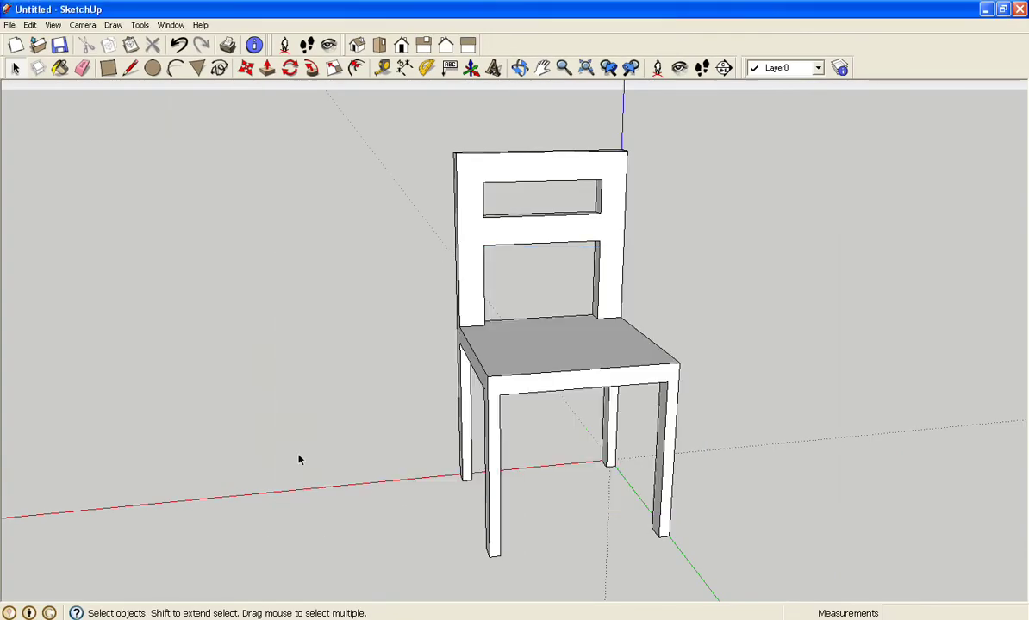
Orbit and zoom in close beside the chair's side along the red axis
mouse_move(299, 460)
middle_down()
mouse_move(443, 432)
mouse_move(791, 463)
mouse_move(744, 469)
mouse_move(559, 473)
mouse_move(345, 432)
mouse_move(326, 446)
mouse_move(555, 429)
mouse_move(823, 430)
mouse_move(725, 449)
middle_up()
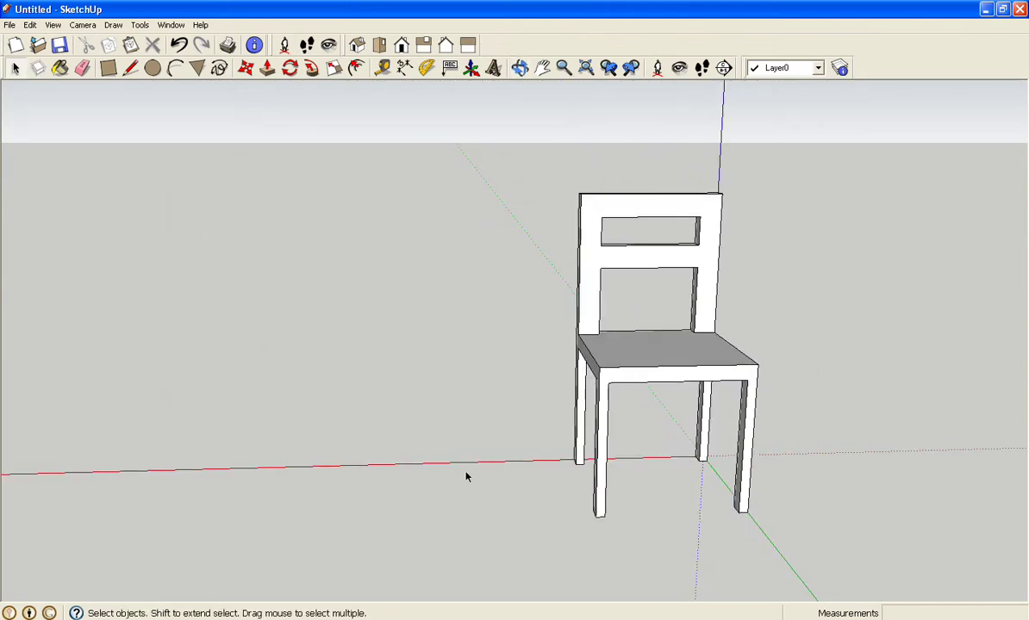
scroll(490, 496, up, 3)
scroll(505, 458, up, 2)
mouse_move(505, 457)
middle_down()
mouse_move(468, 504)
mouse_move(425, 529)
mouse_move(460, 453)
mouse_move(463, 410)
mouse_move(505, 436)
mouse_move(533, 436)
middle_up()
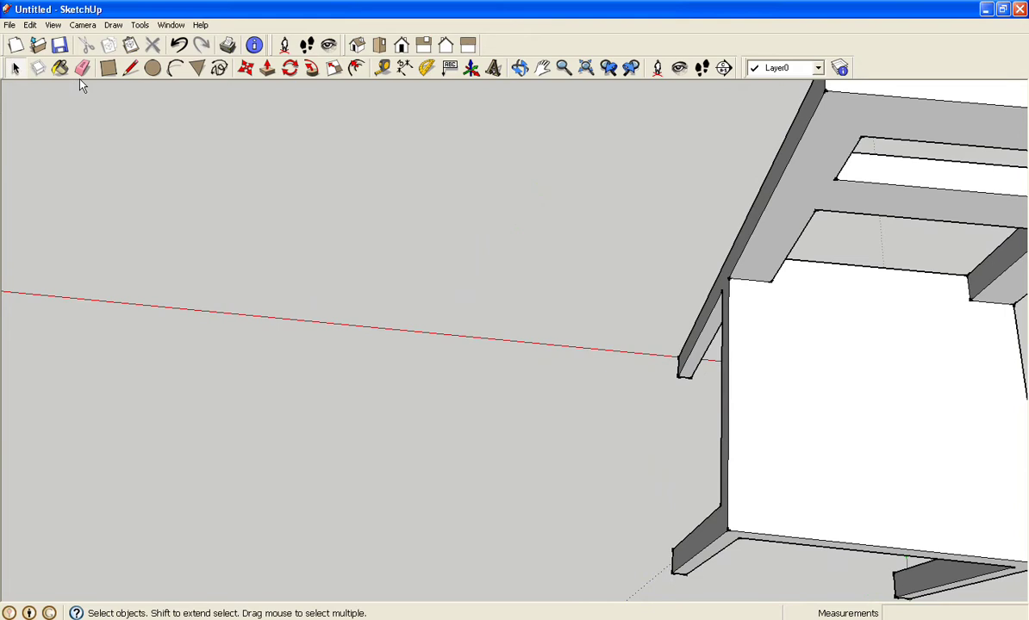
Draw a 1000 mm line along the red axis from the chair leg's corner
click(130, 68)
click(678, 356)
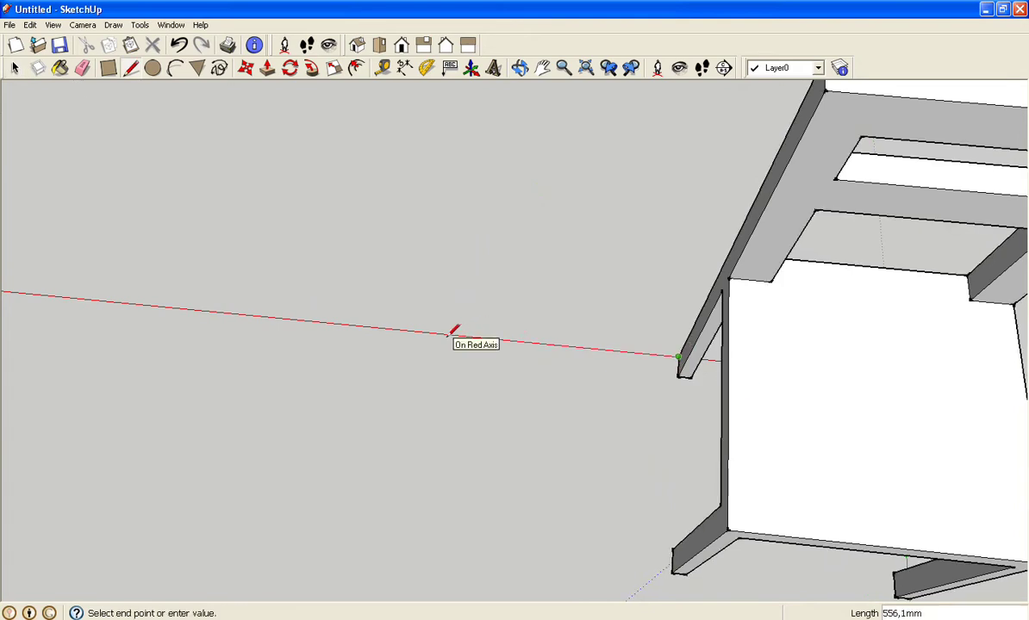
text(1000)
key(Return)
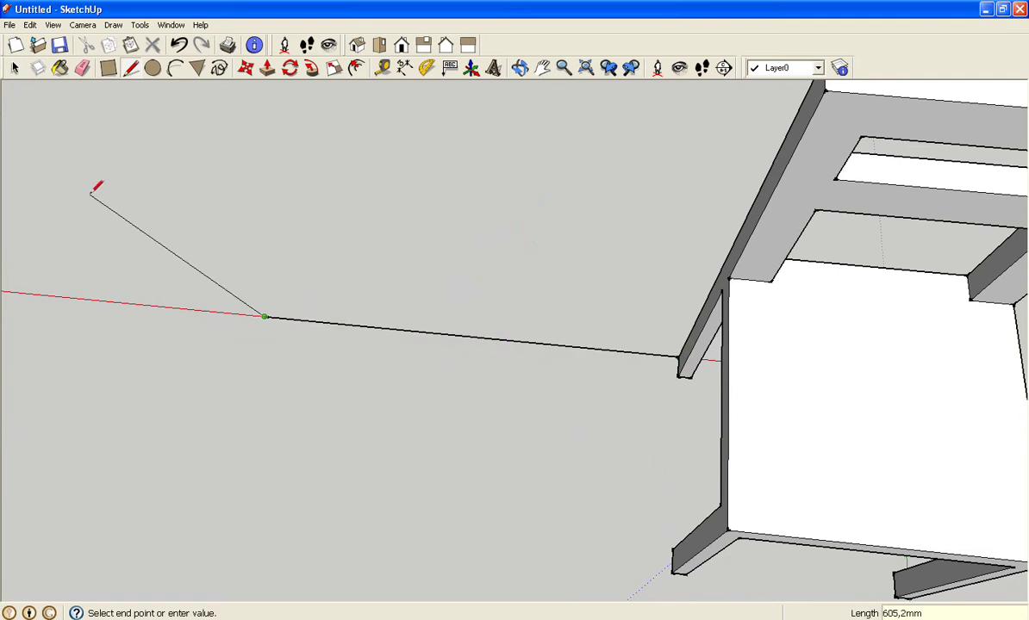
key(Escape)
Orbit and pan the view to bring the line's far end into view
middle_drag(310, 321, 189, 280)
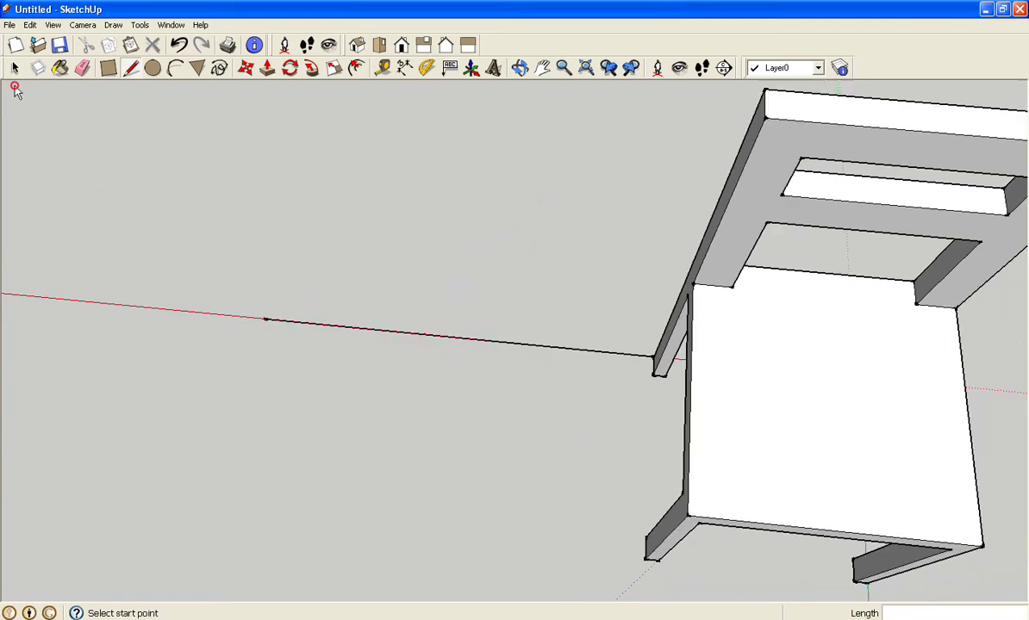
click(15, 68)
middle_drag(213, 328, 308, 390)
mouse_move(309, 390)
shift+mouse_down()
mouse_move(715, 372)
mouse_move(760, 430)
shift+mouse_up()
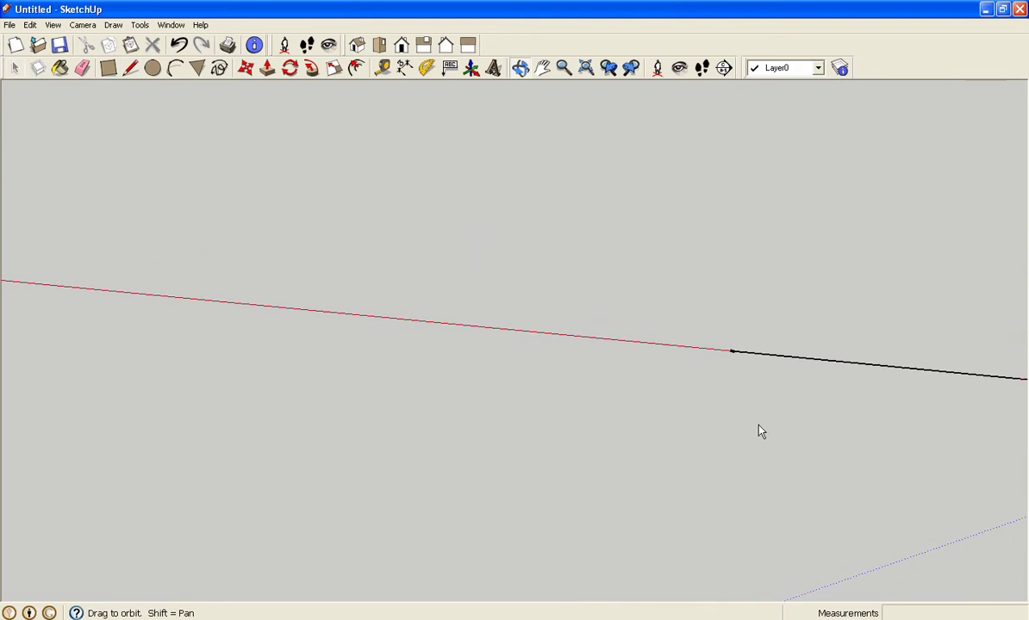
key(space)
click(109, 68)
Draw a 30 by 50 mm rectangle starting at the line's far end
click(731, 352)
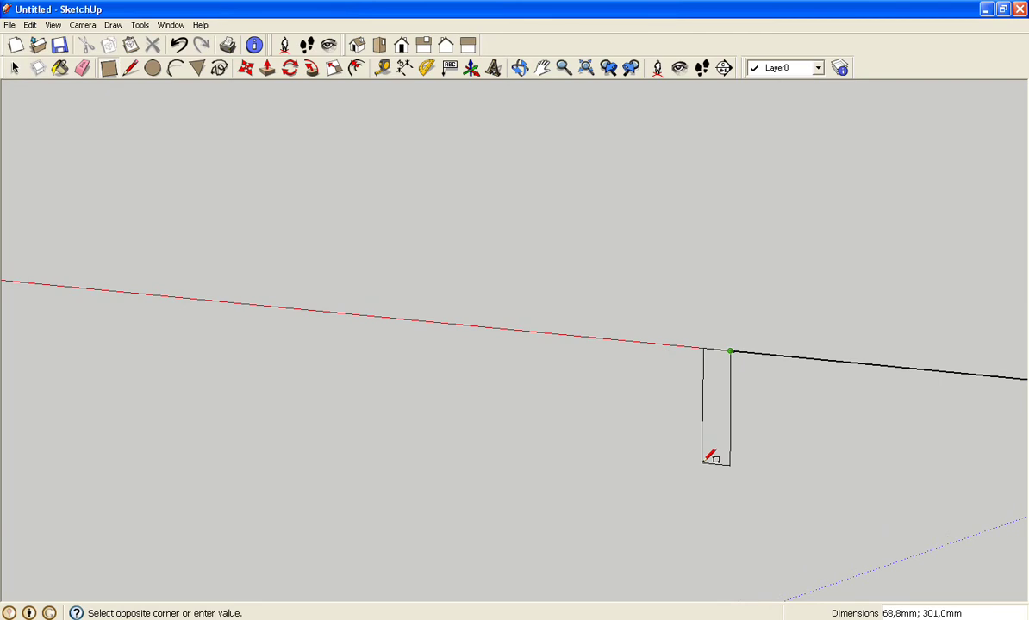
text(30;50)
key(Return)
scroll(796, 367, up, 1)
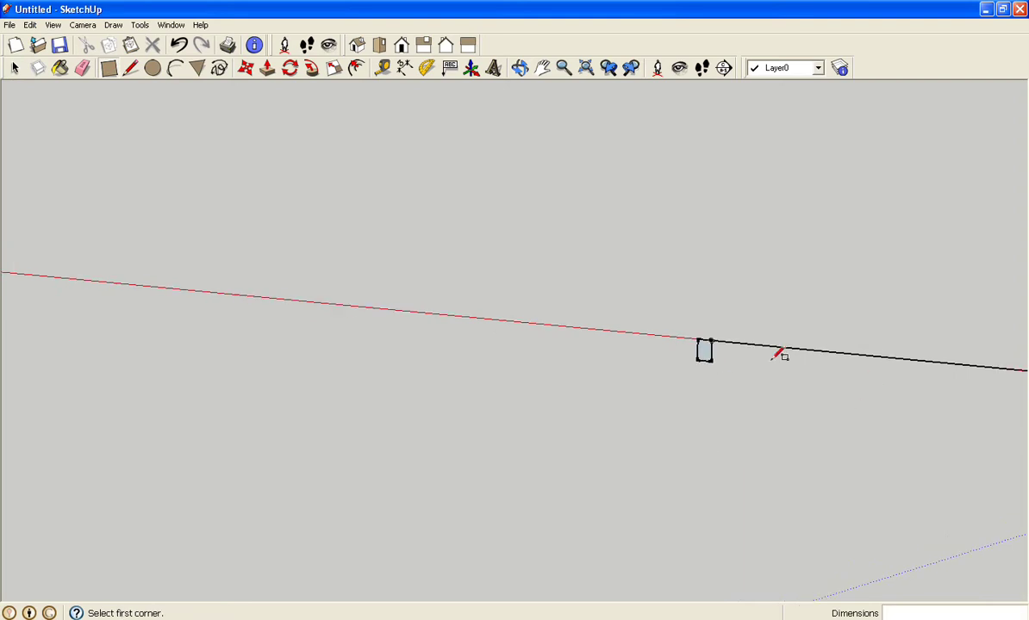
Select and delete the leftover guide line beside the rectangle
click(15, 67)
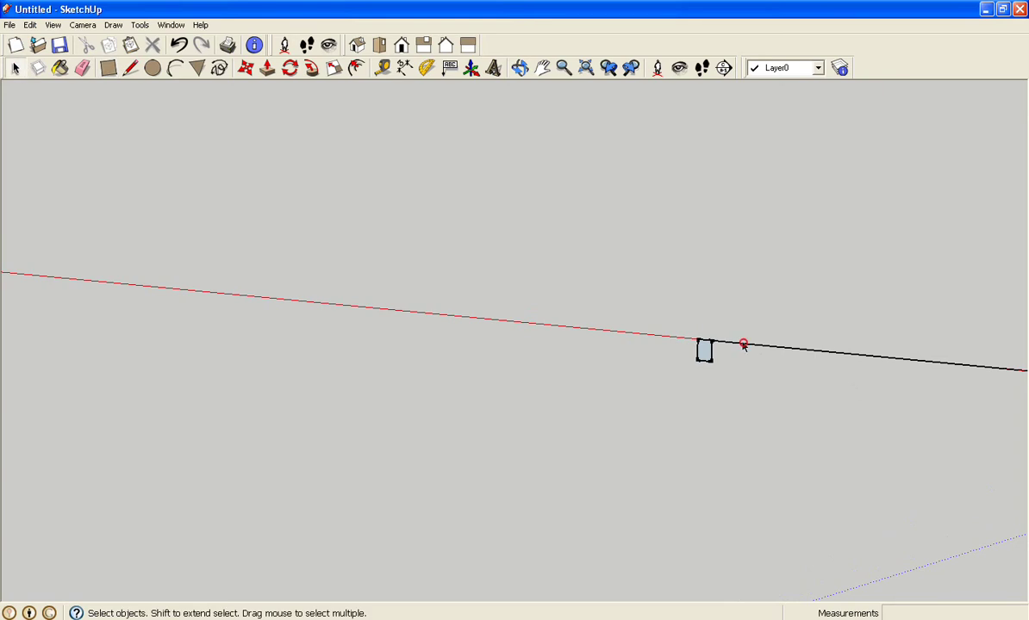
click(743, 345)
key(Delete)
Copy the small rectangle 45 mm with Move and Ctrl, then undo the misplaced copy
scroll(653, 250, down, 1)
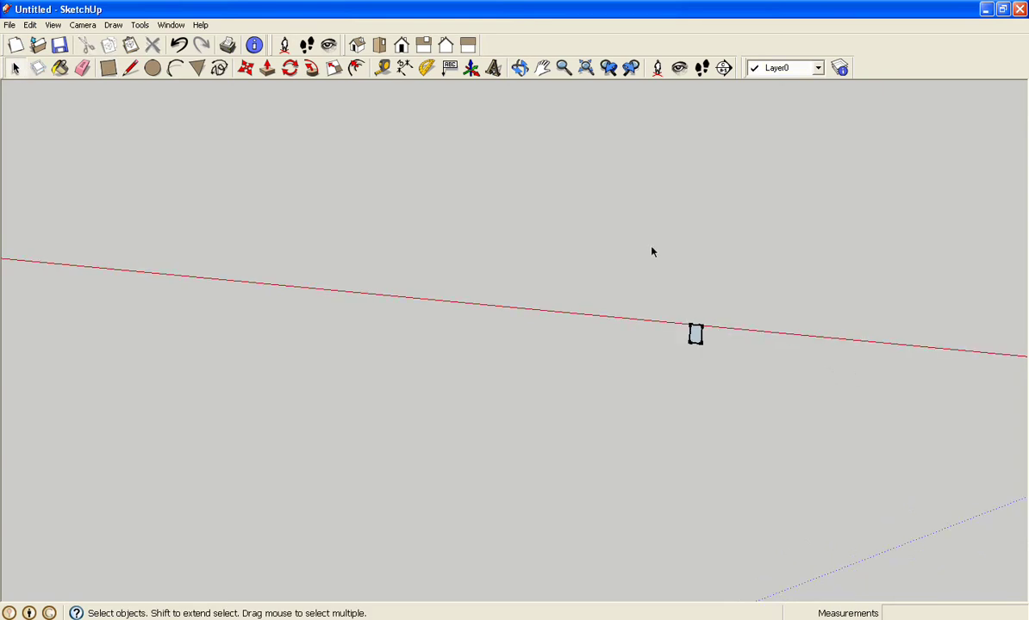
click(697, 336)
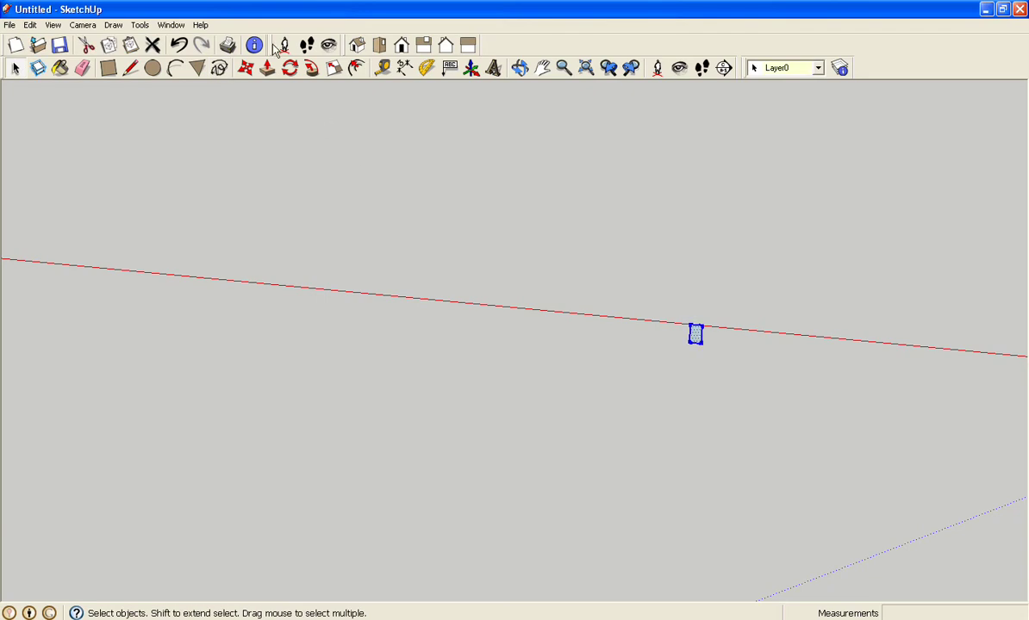
click(267, 68)
click(689, 329)
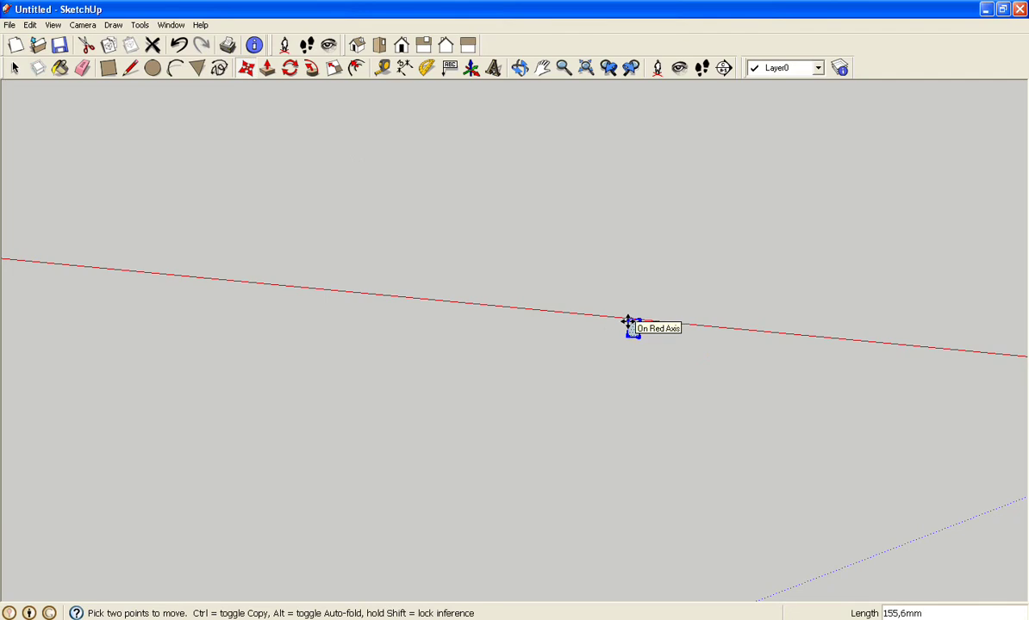
key(ctrl)
text(45)
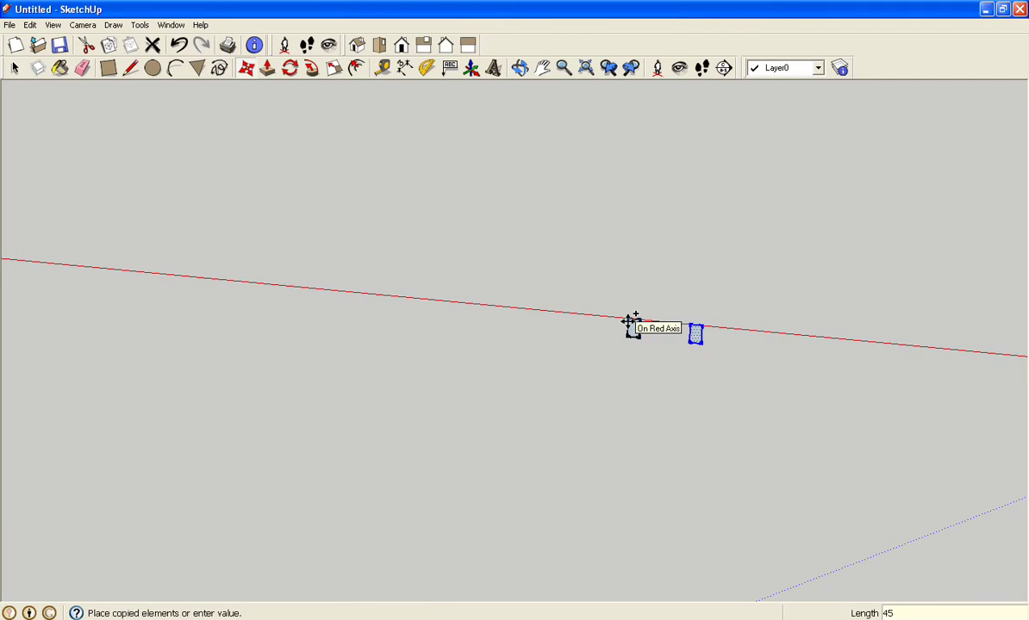
key(Return)
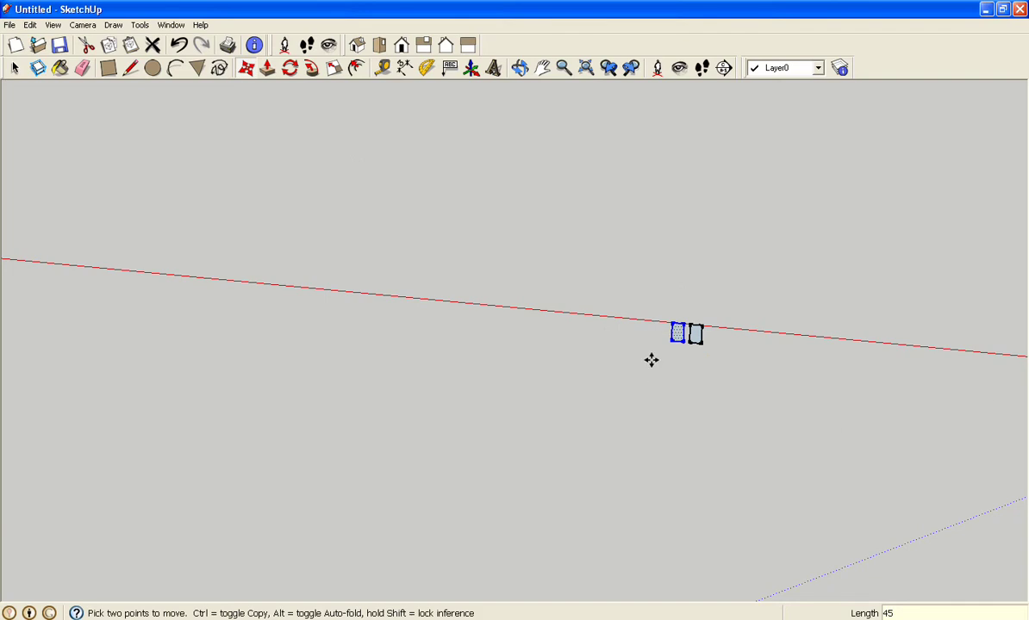
click(178, 45)
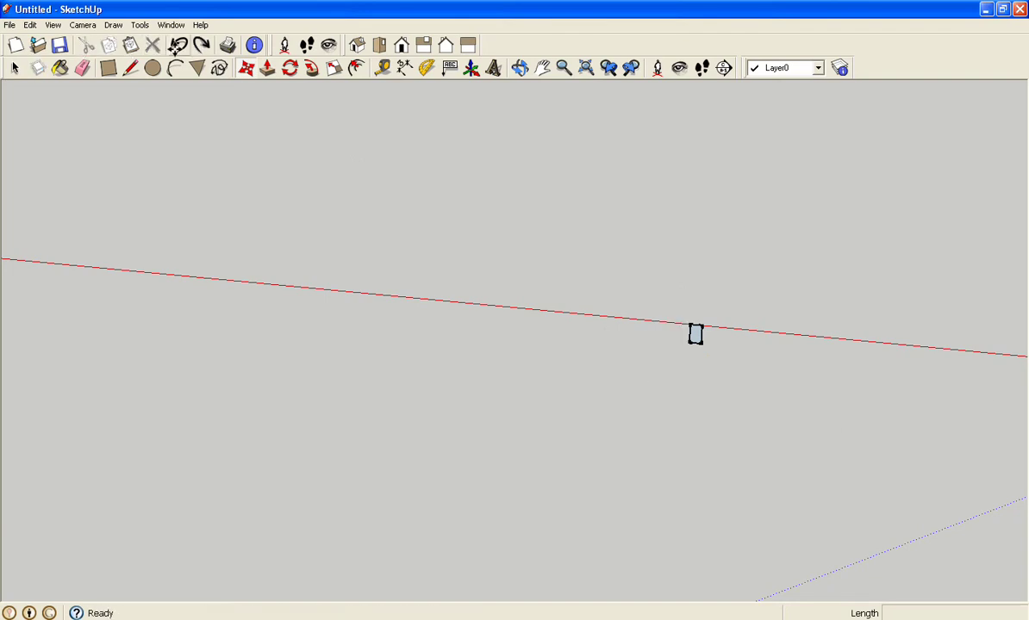
Copy the small rectangle 450 mm along the red axis
click(14, 67)
click(696, 339)
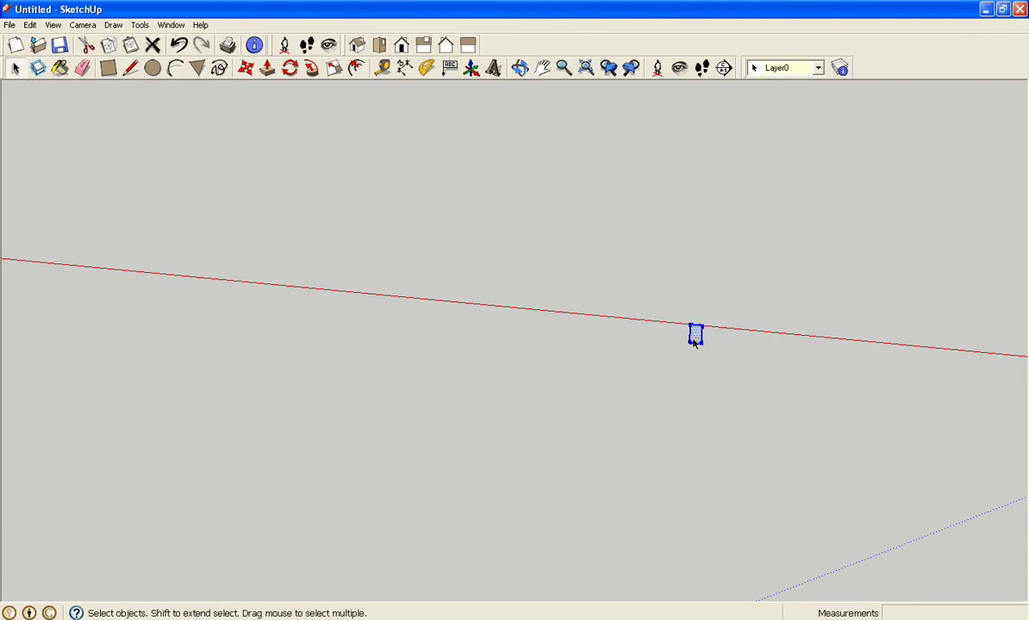
click(245, 68)
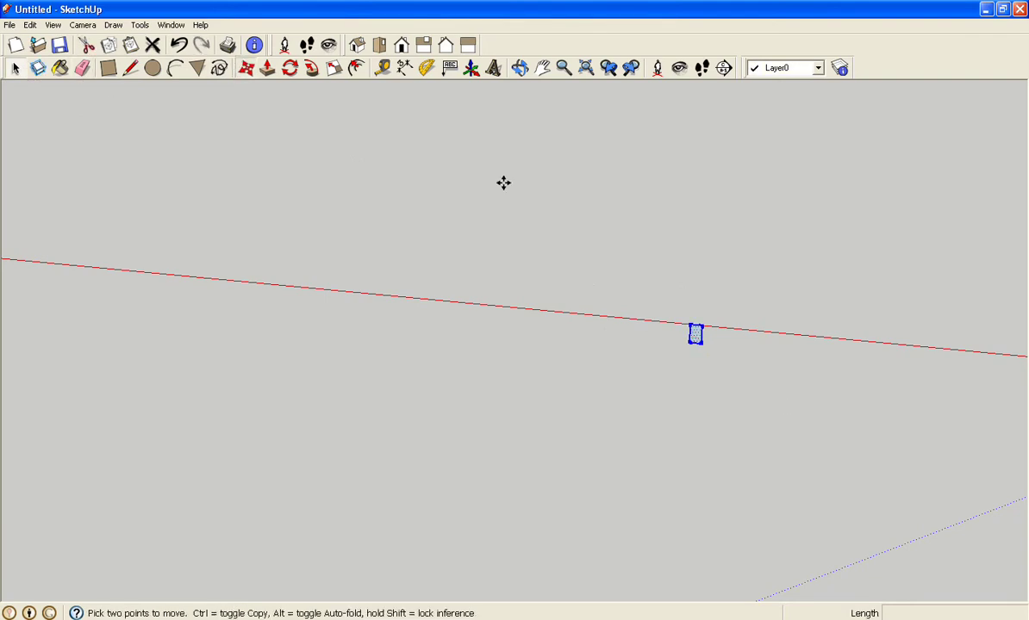
ctrl+click(694, 330)
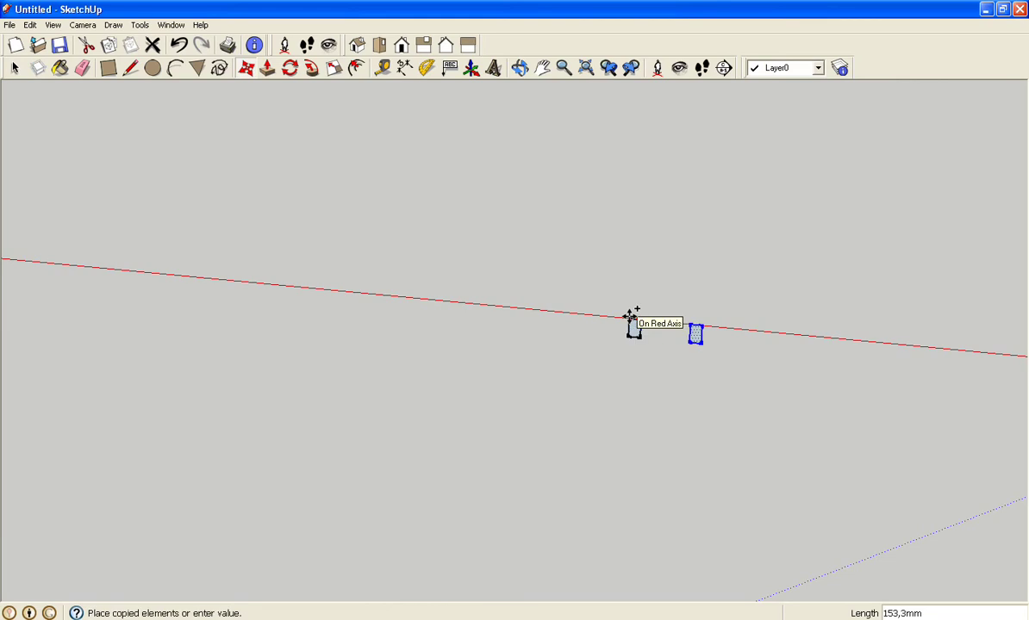
text(450)
key(Return)
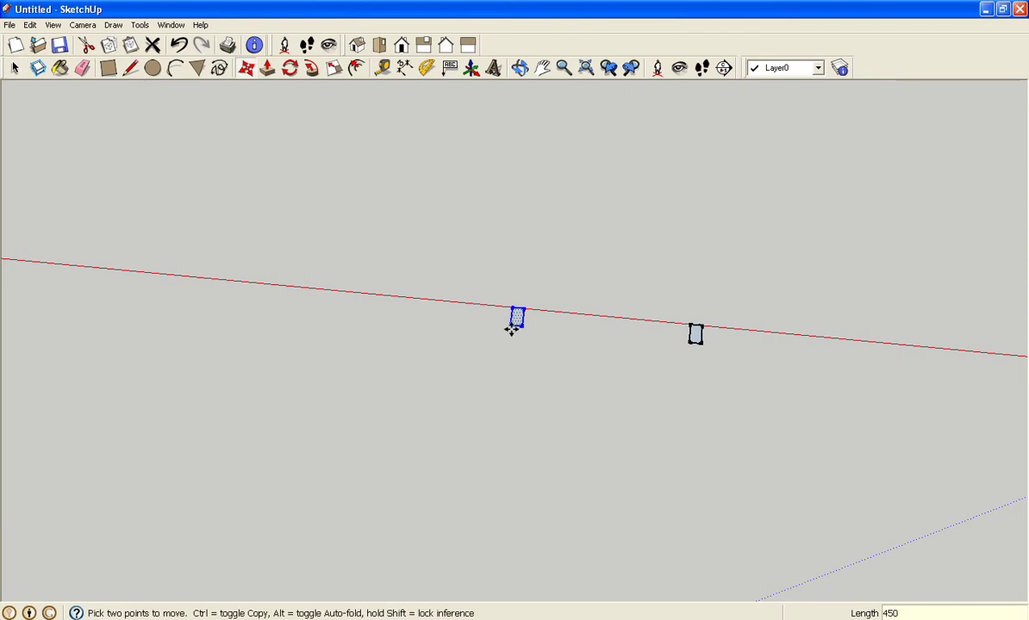
Copy rectangles 450 mm along the green and red axes to complete four footprints in a square
click(509, 323)
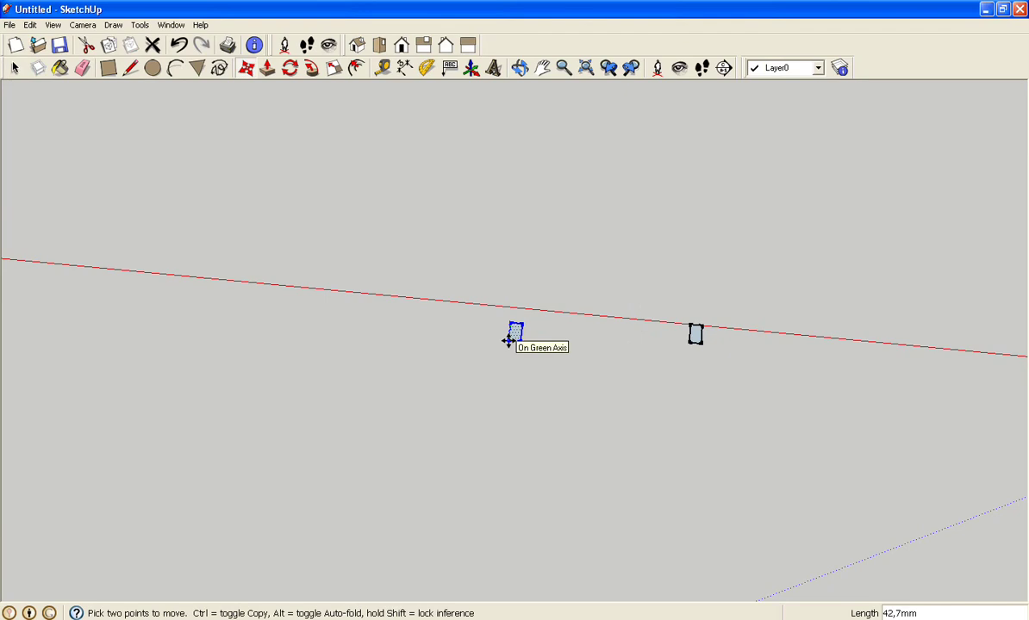
key(ctrl)
text(450)
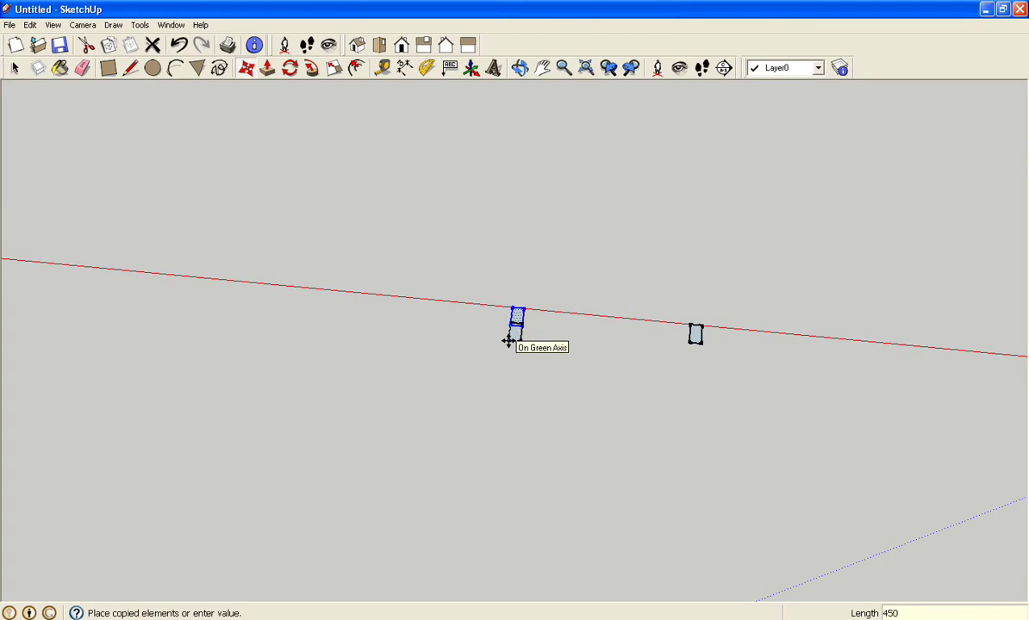
key(Return)
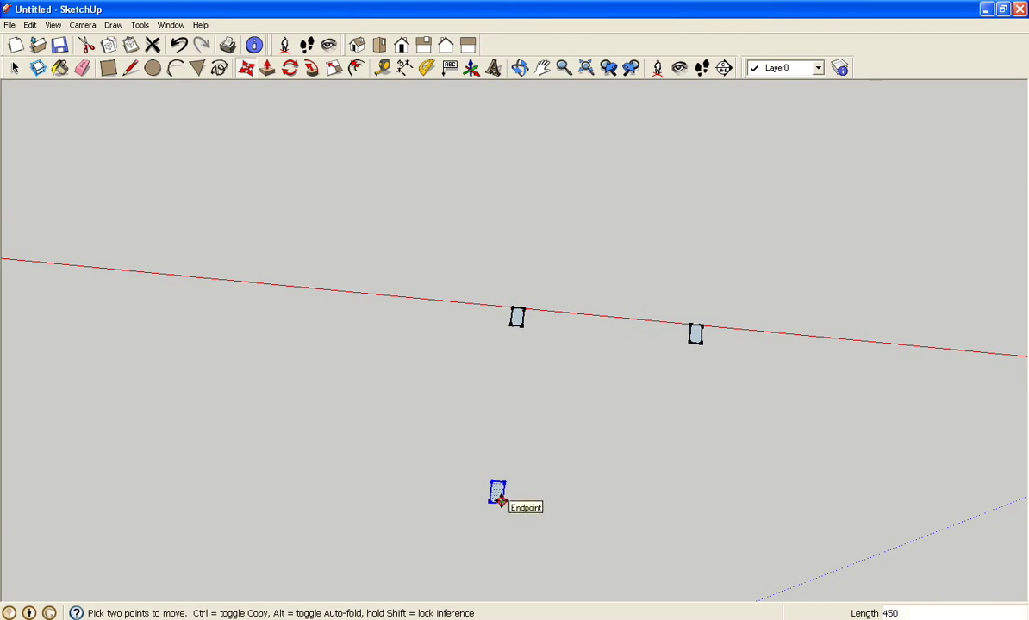
click(498, 500)
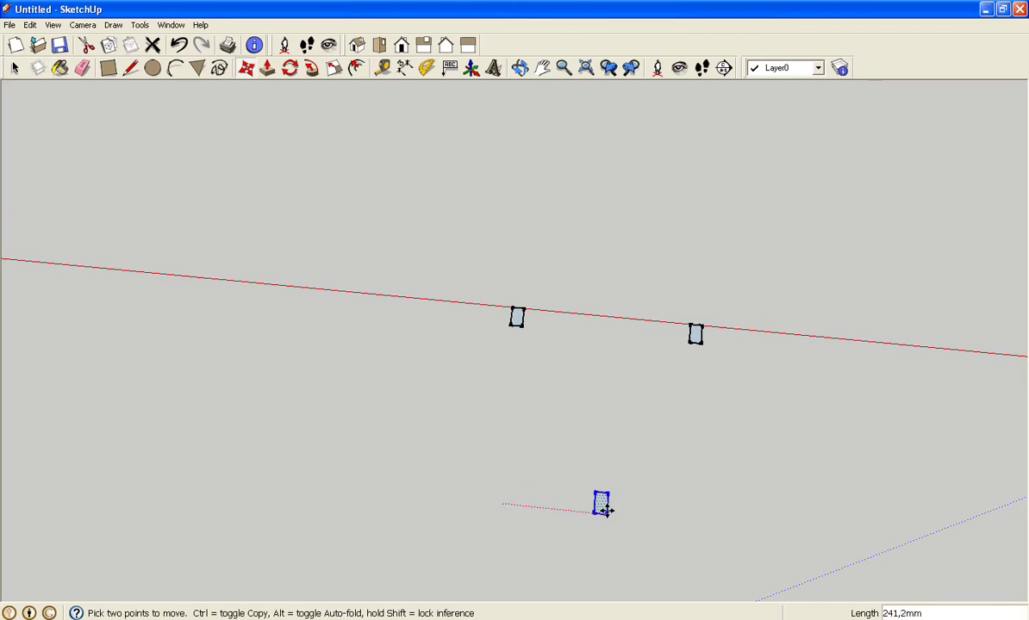
key(ctrl)
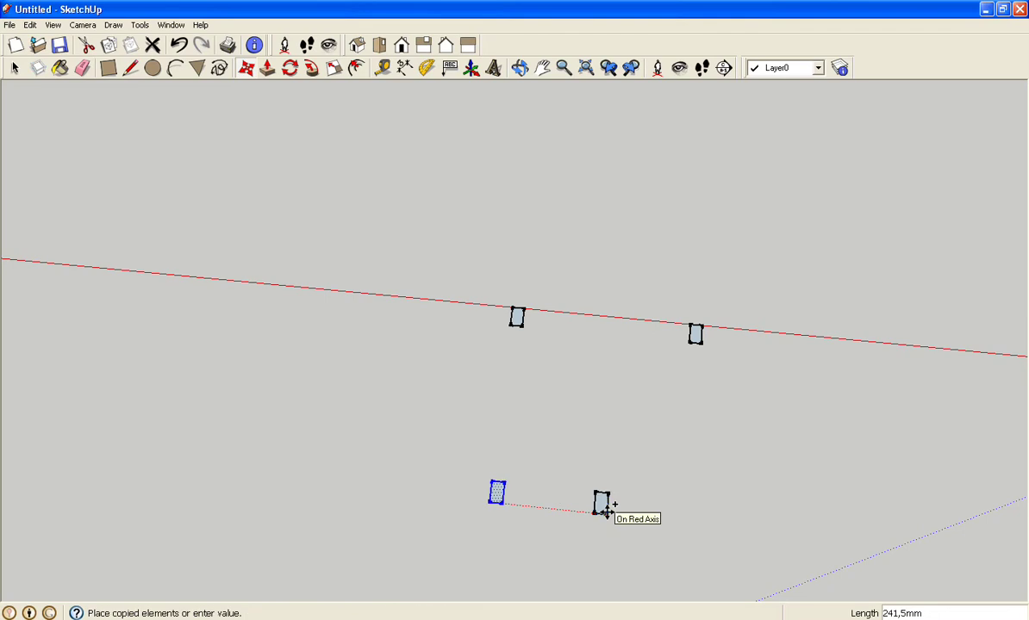
text(450)
key(Return)
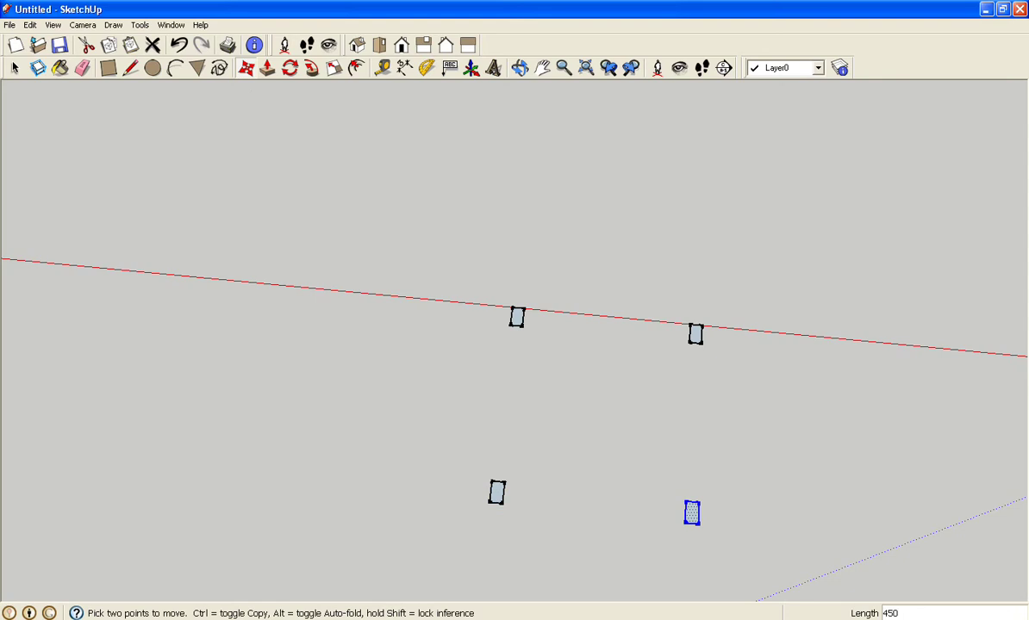
key(alt+Tab)
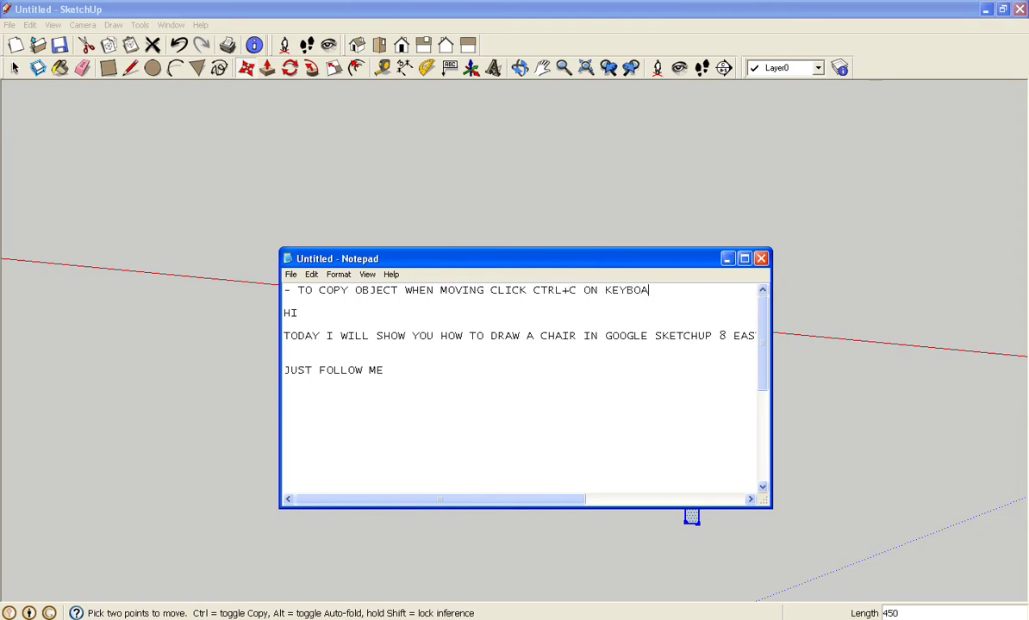
Complete the tip to read '…CTRL+C ON KEYBOARD', select it, and minimize Notepad
text(RD)
drag(663, 291, 306, 279)
click(235, 617)
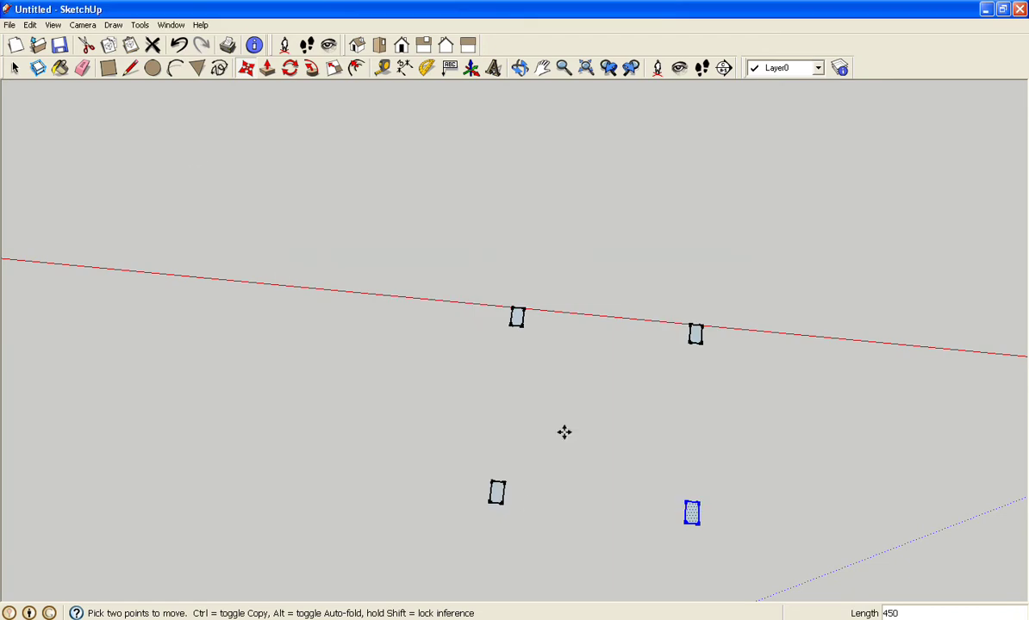
Push/Pull the back-left and back-right footprints up 450 mm into legs
click(19, 71)
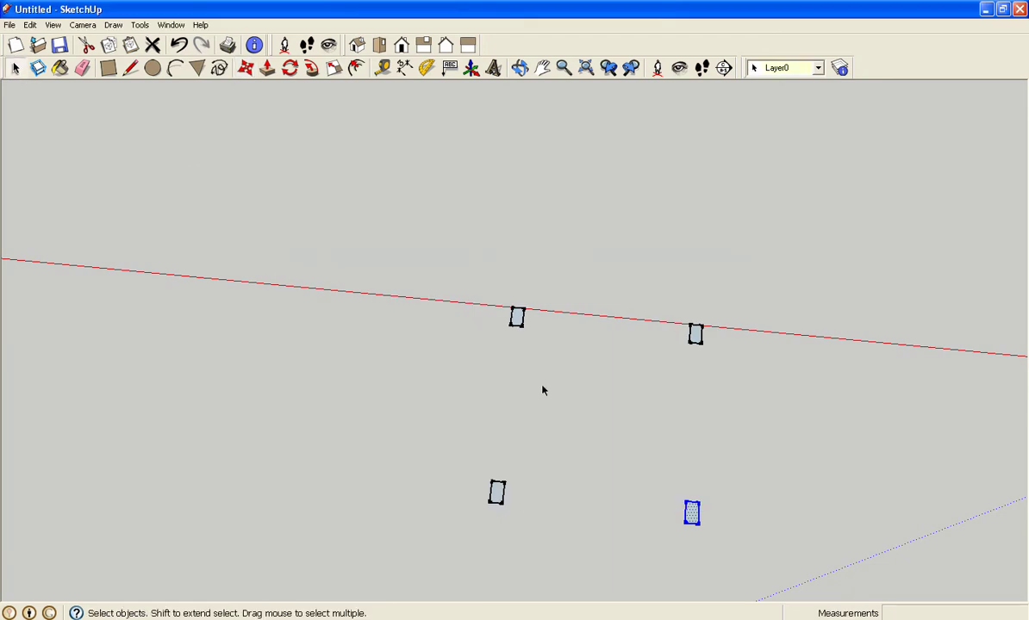
click(590, 409)
click(267, 68)
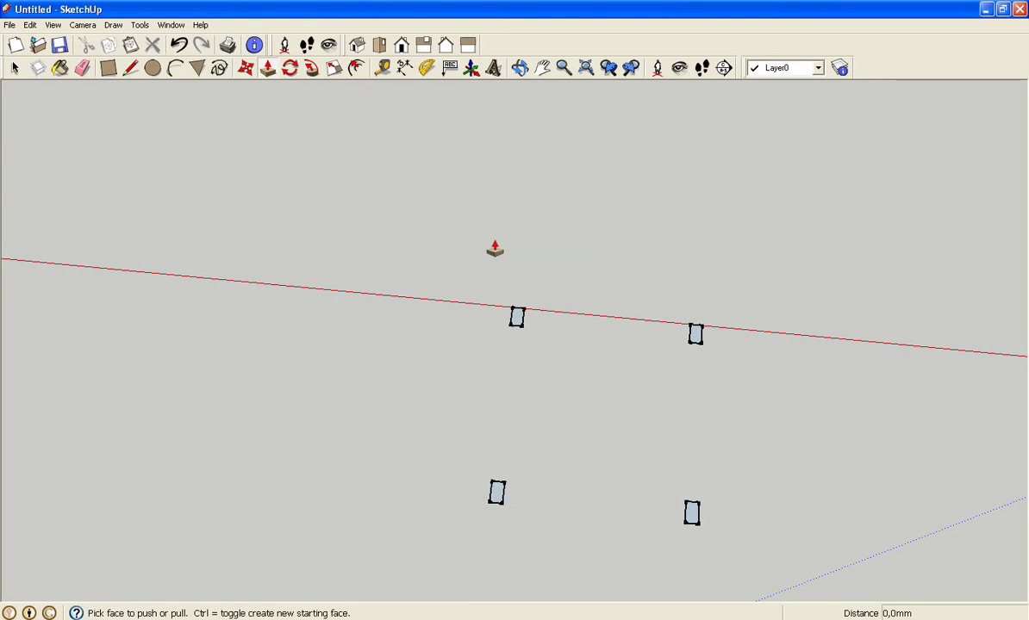
drag(518, 316, 523, 269)
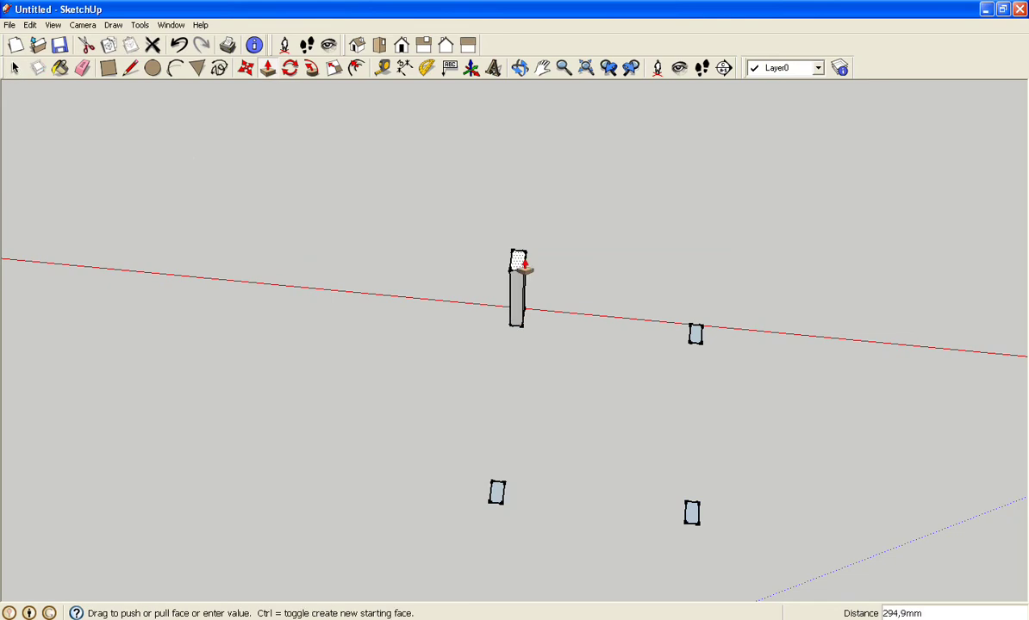
text(450)
key(Return)
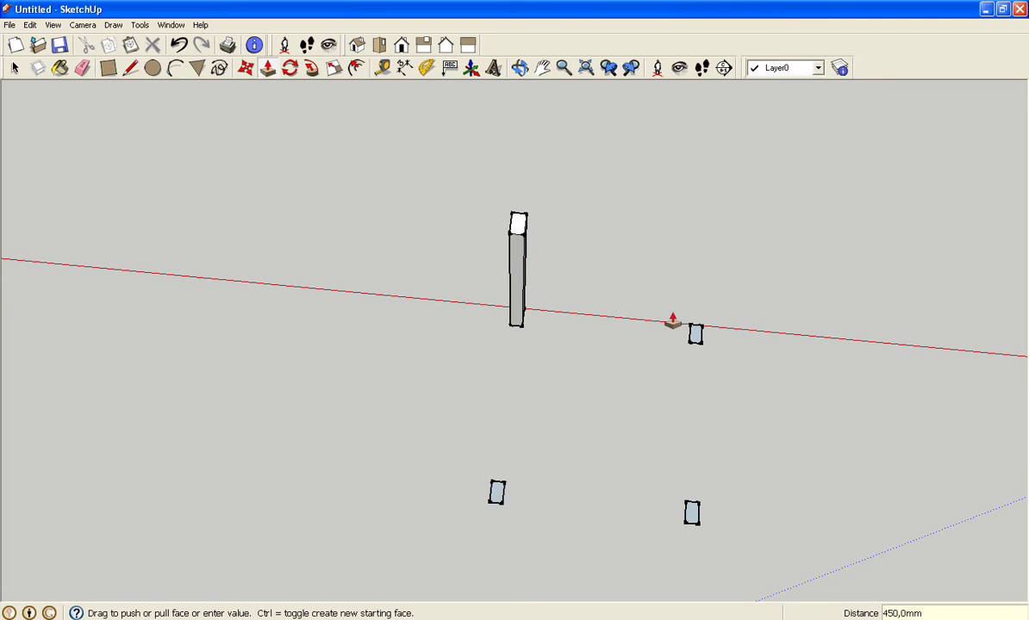
drag(698, 337, 699, 261)
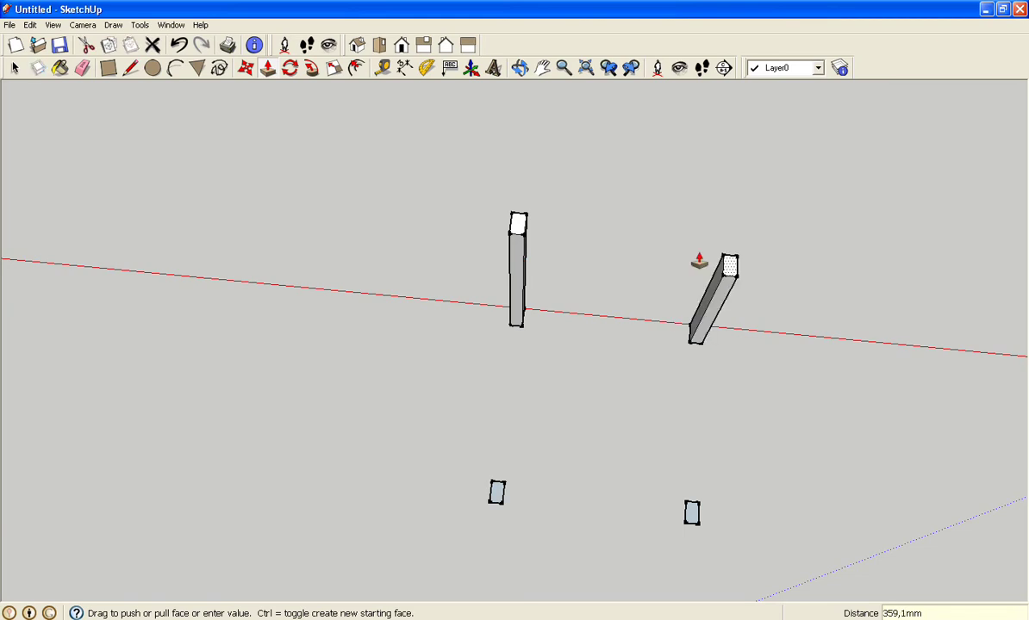
text(450)
key(Return)
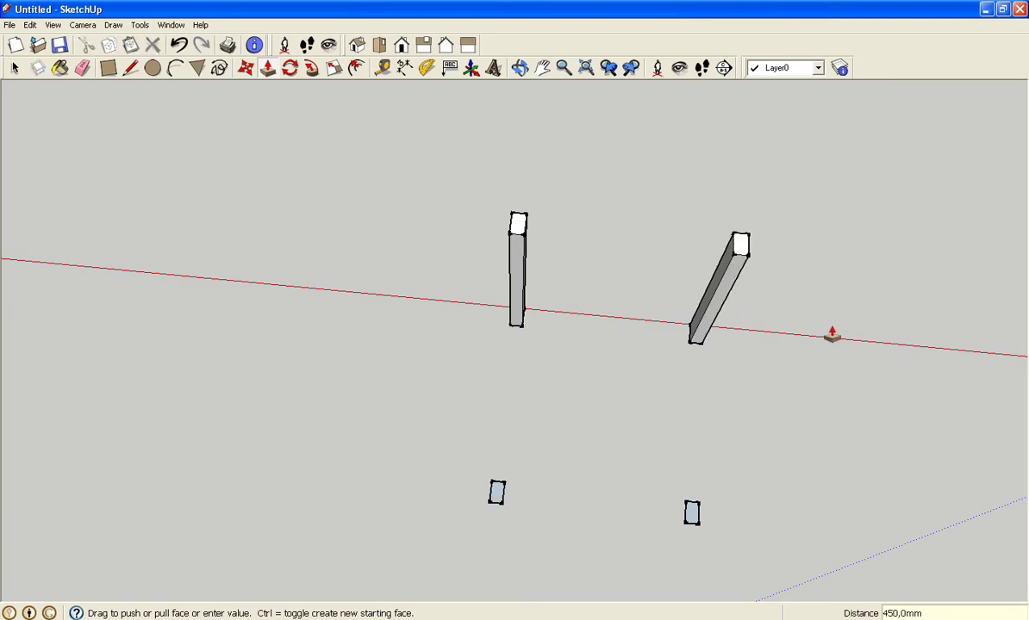
Push/Pull the front-right and front-left footprints up 450 mm into legs
drag(694, 514, 726, 408)
text(450)
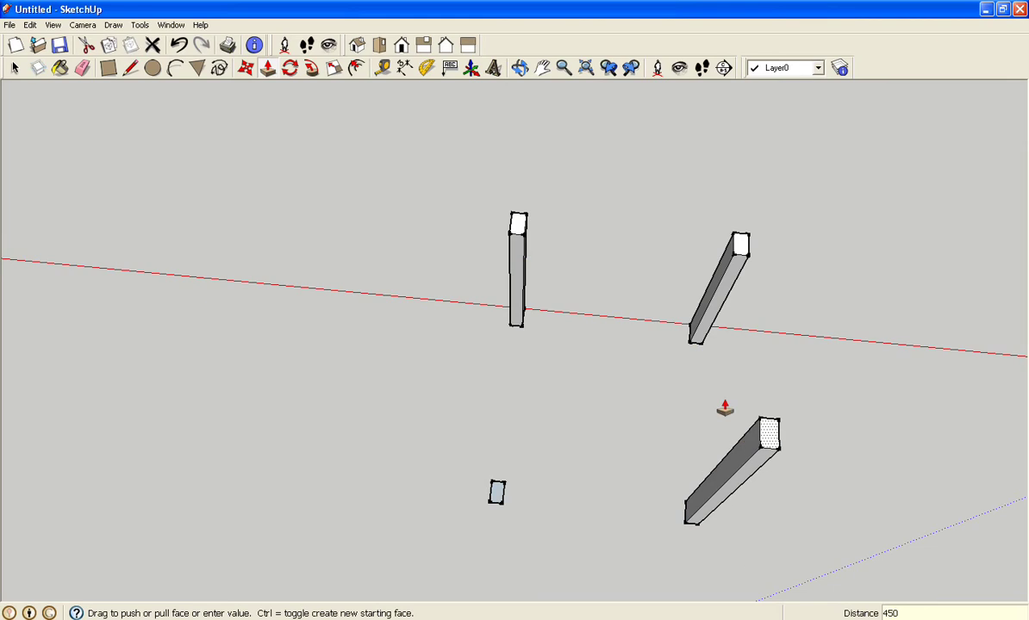
key(Return)
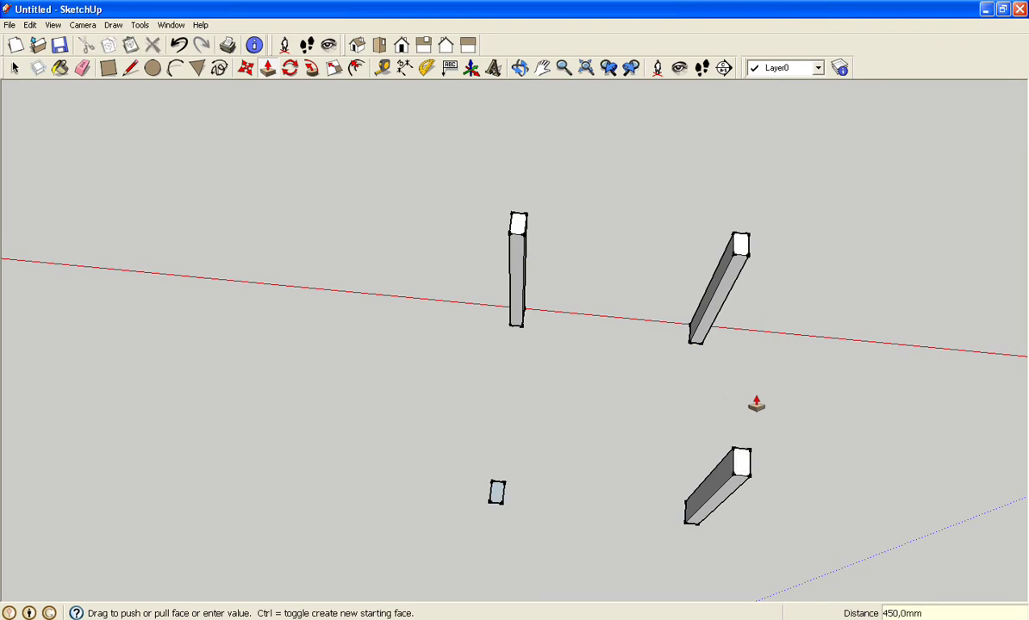
drag(502, 498, 512, 428)
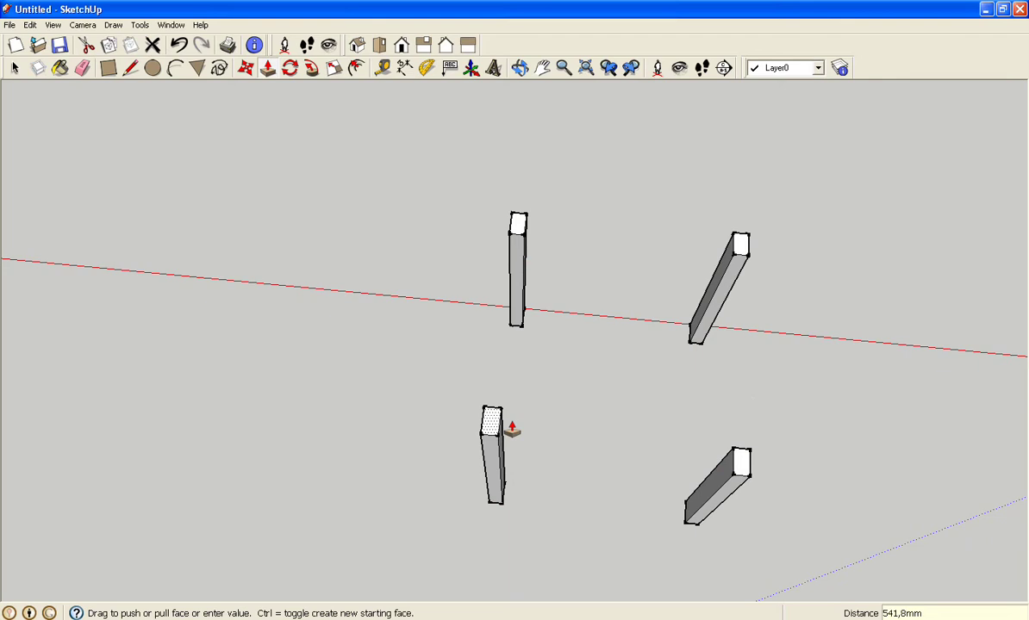
text(450)
key(Return)
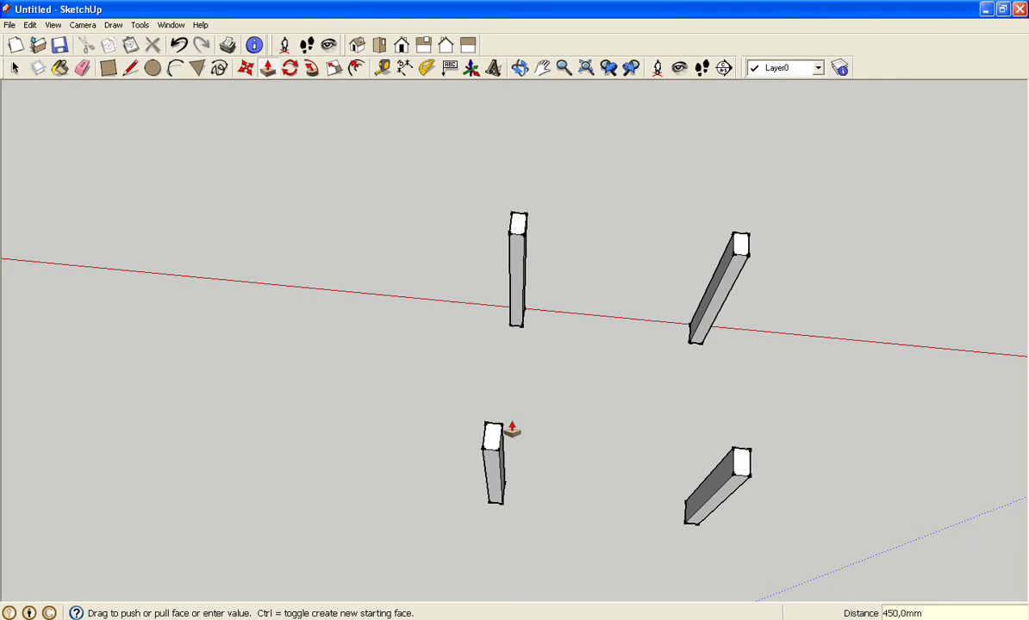
Orbit to frame the four legs and anchor a seat rectangle on the back-left leg top
mouse_move(930, 439)
middle_down()
mouse_move(567, 349)
mouse_move(575, 311)
mouse_move(558, 191)
middle_up()
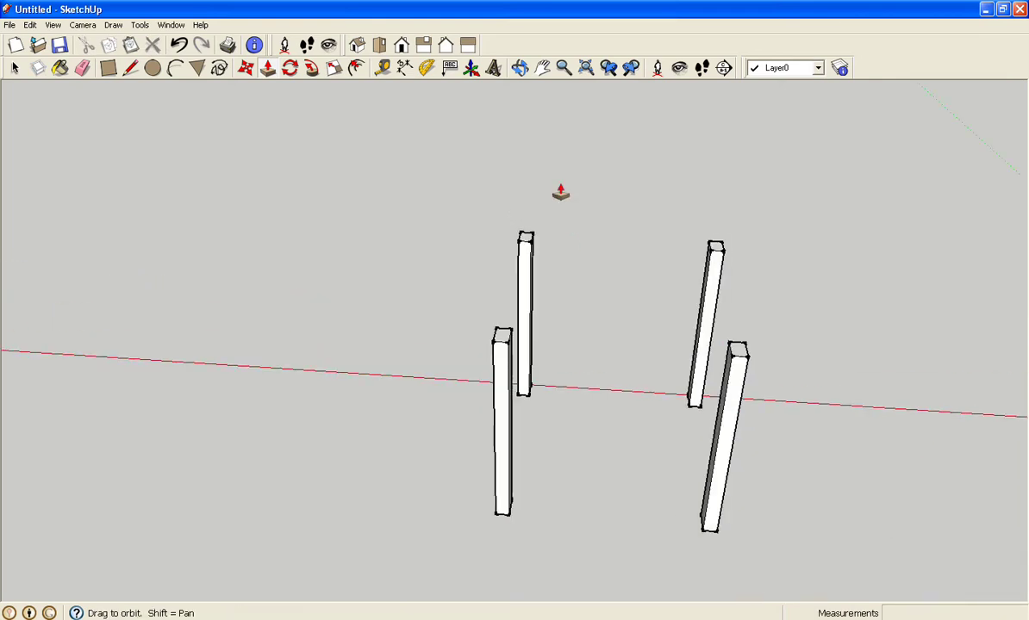
scroll(896, 434, down, 2)
mouse_move(891, 429)
shift+middle_down()
mouse_move(746, 369)
mouse_move(574, 338)
mouse_move(563, 386)
mouse_move(572, 360)
shift+middle_up()
mouse_move(623, 371)
shift+middle_down()
mouse_move(764, 413)
mouse_move(784, 395)
mouse_move(764, 408)
mouse_move(730, 379)
shift+middle_up()
scroll(761, 385, up, 2)
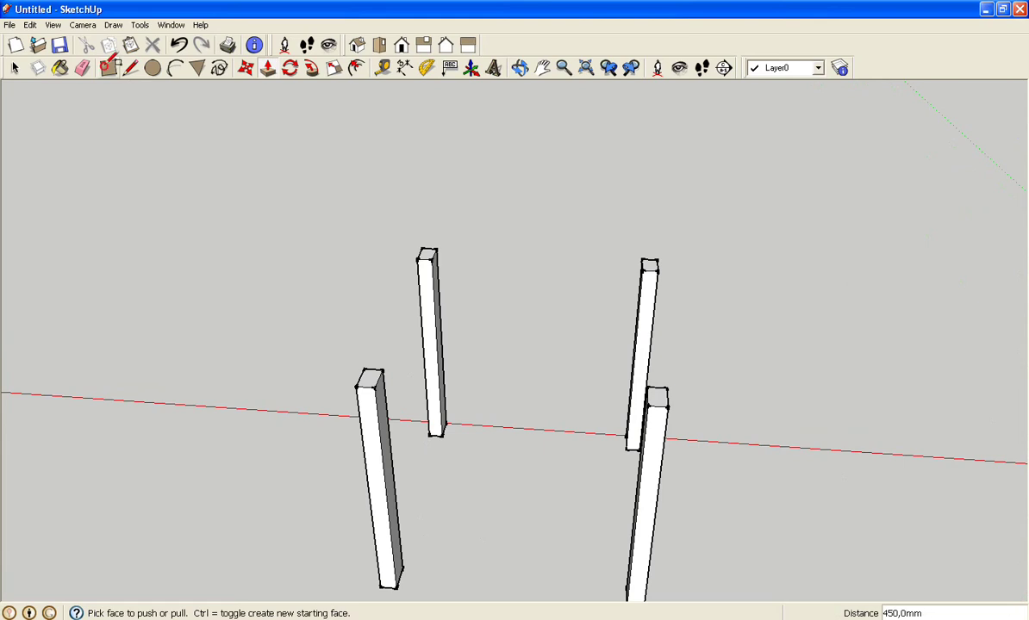
click(108, 68)
click(424, 249)
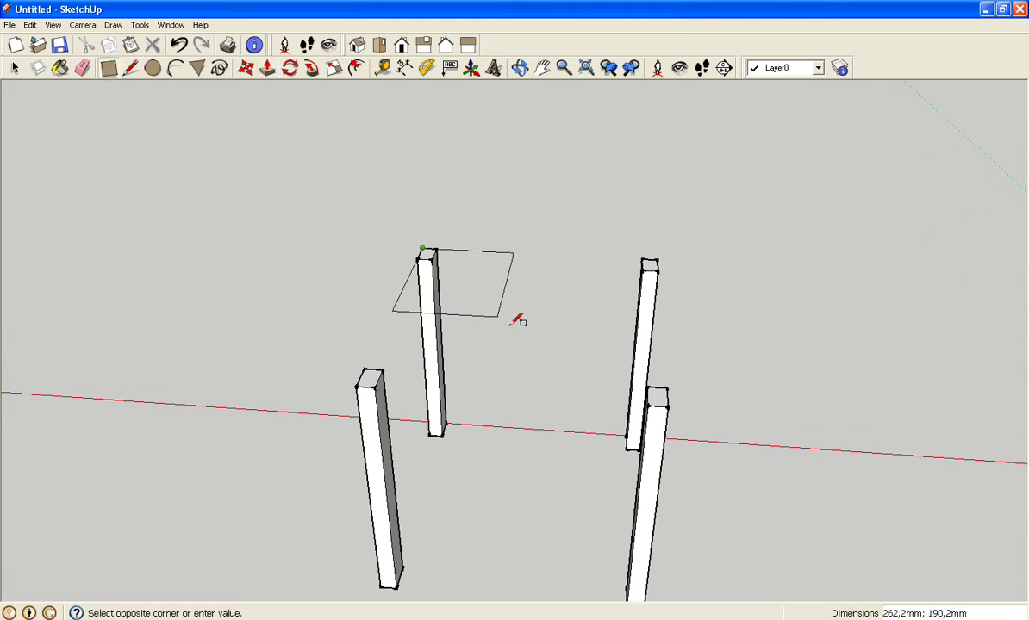
Complete the 500 × 480 mm seat rectangle over the leg tops and push it up 50 mm
click(669, 409)
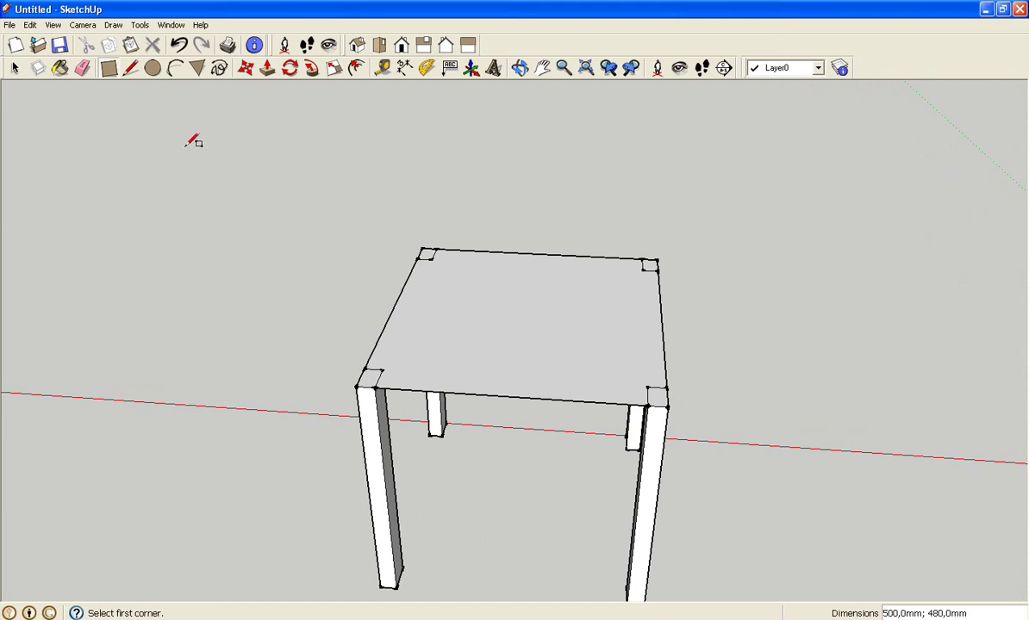
click(267, 69)
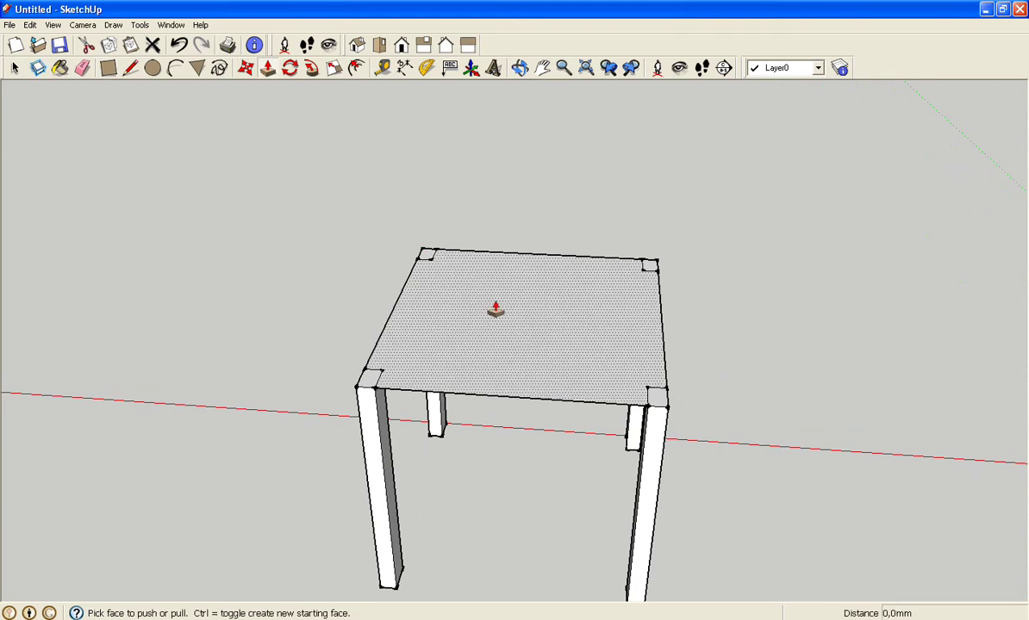
click(504, 317)
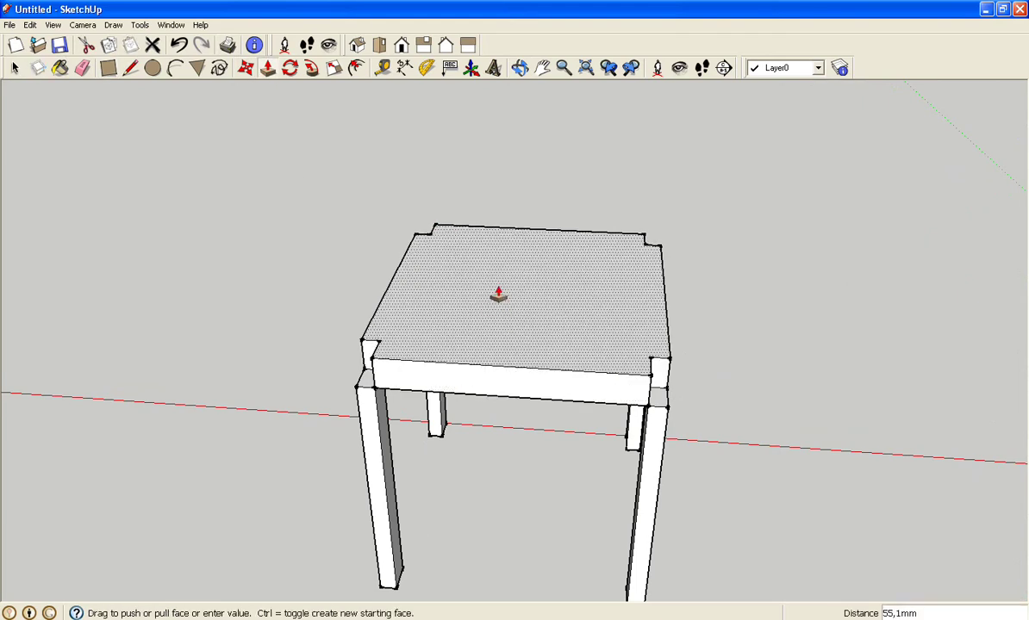
text(50)
key(Return)
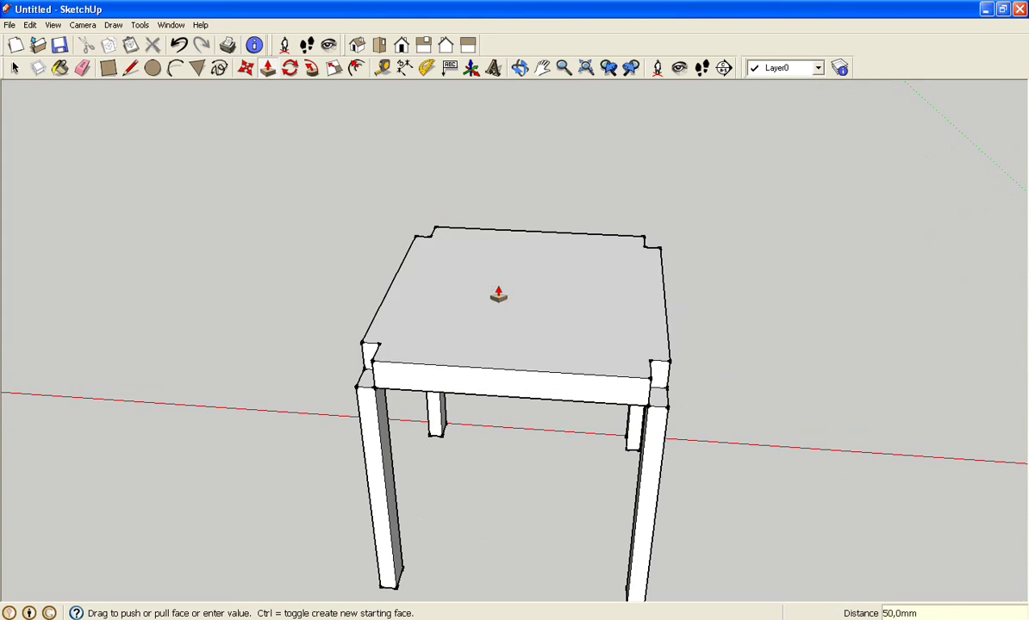
click(660, 385)
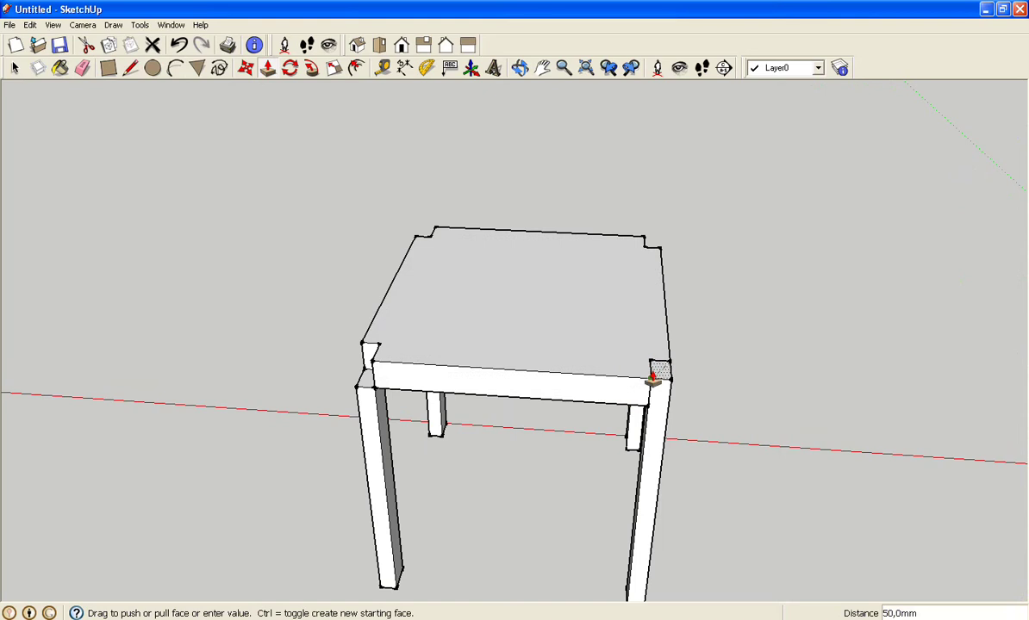
Raise the front-right, front-left and both back leg tops 50 mm, flush with the seat
click(655, 380)
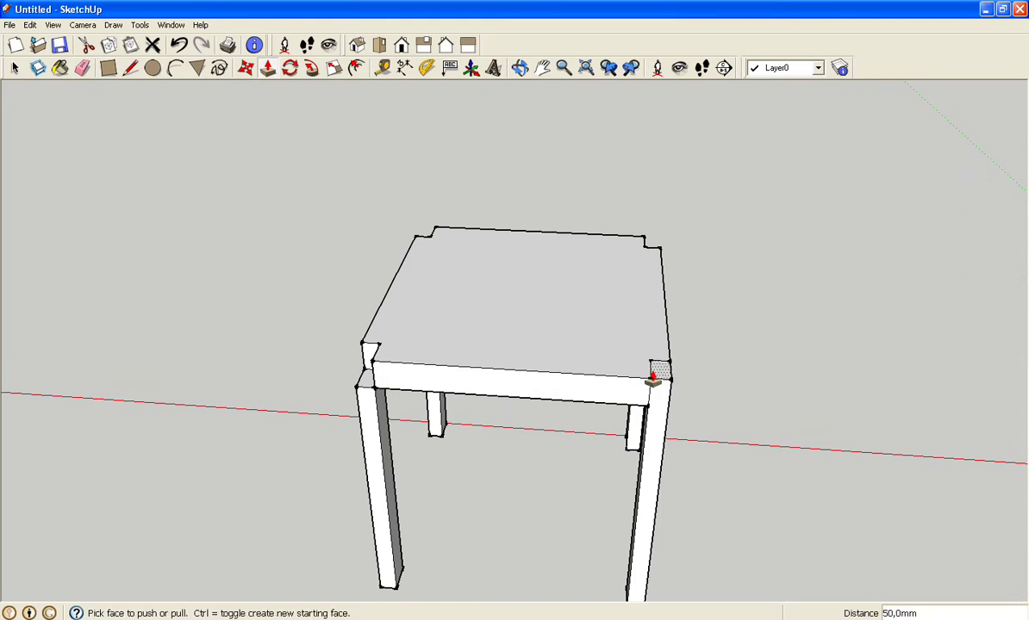
click(365, 376)
click(372, 355)
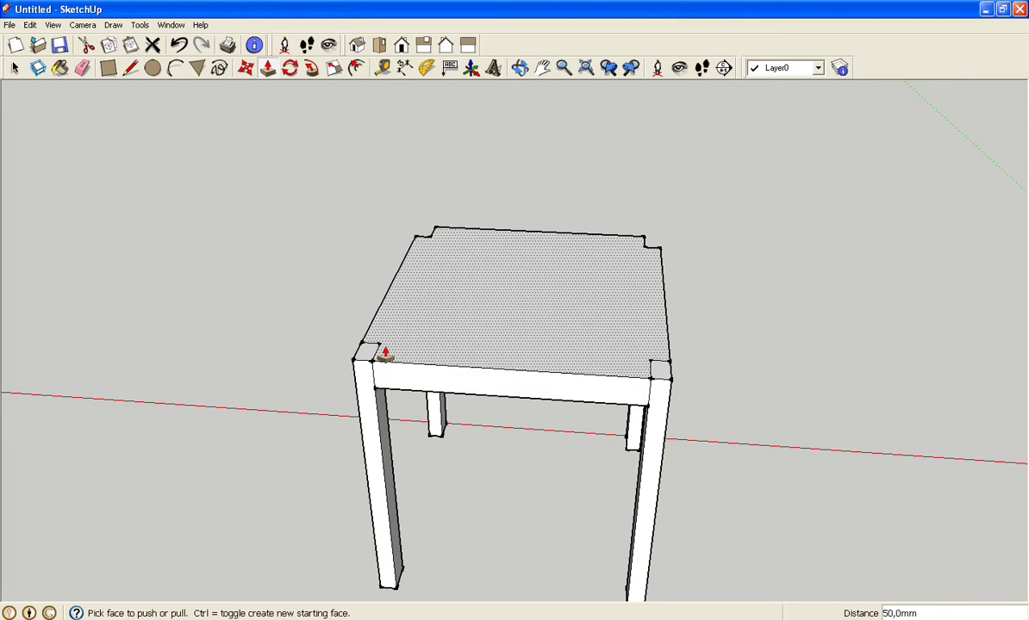
mouse_move(679, 230)
middle_down()
mouse_move(615, 505)
mouse_move(602, 521)
middle_up()
click(601, 520)
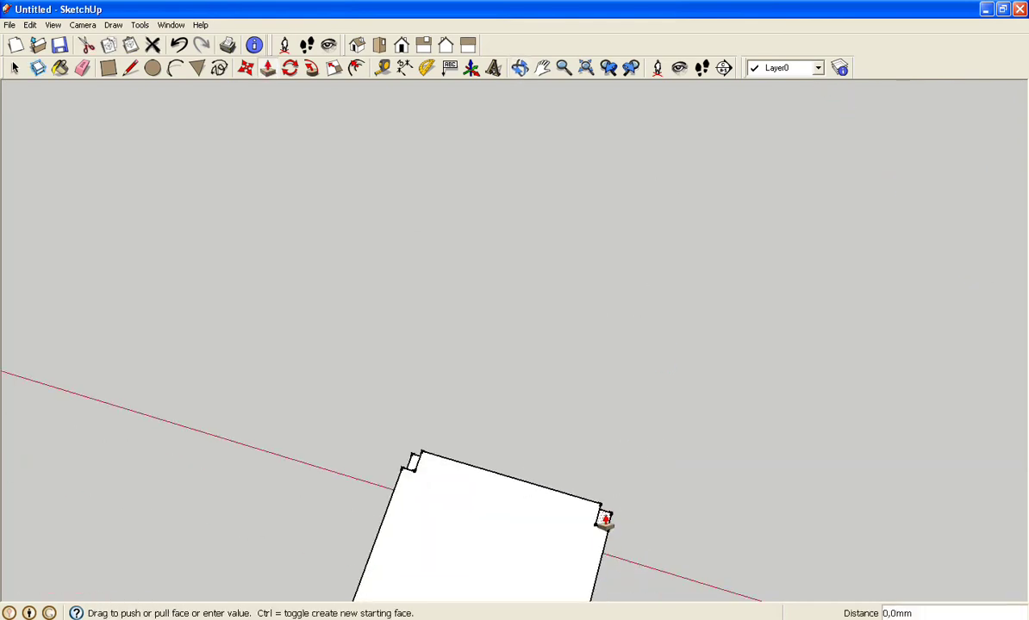
click(602, 519)
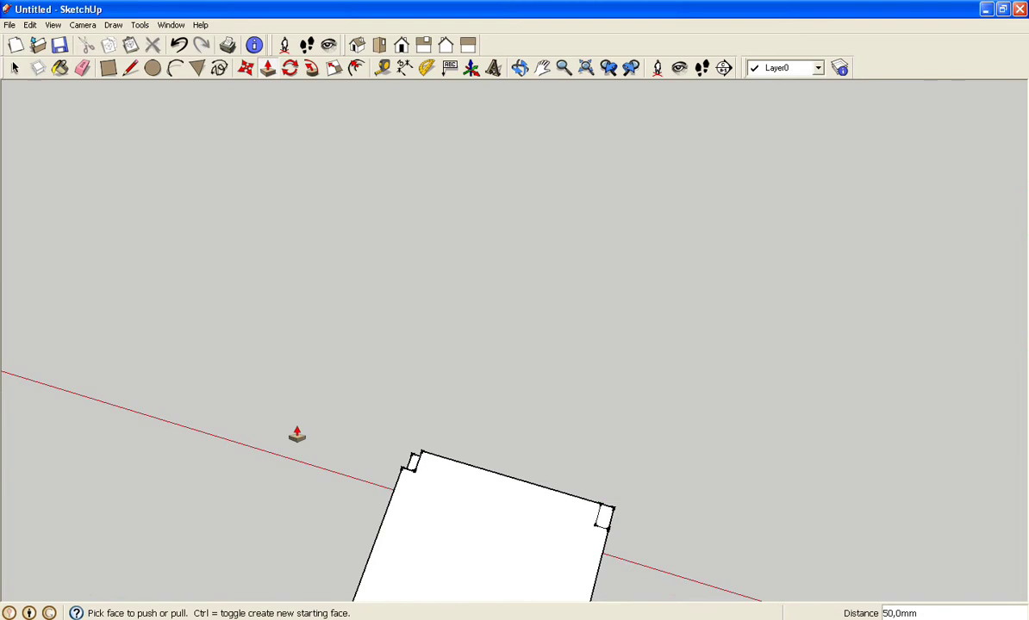
click(416, 465)
click(418, 461)
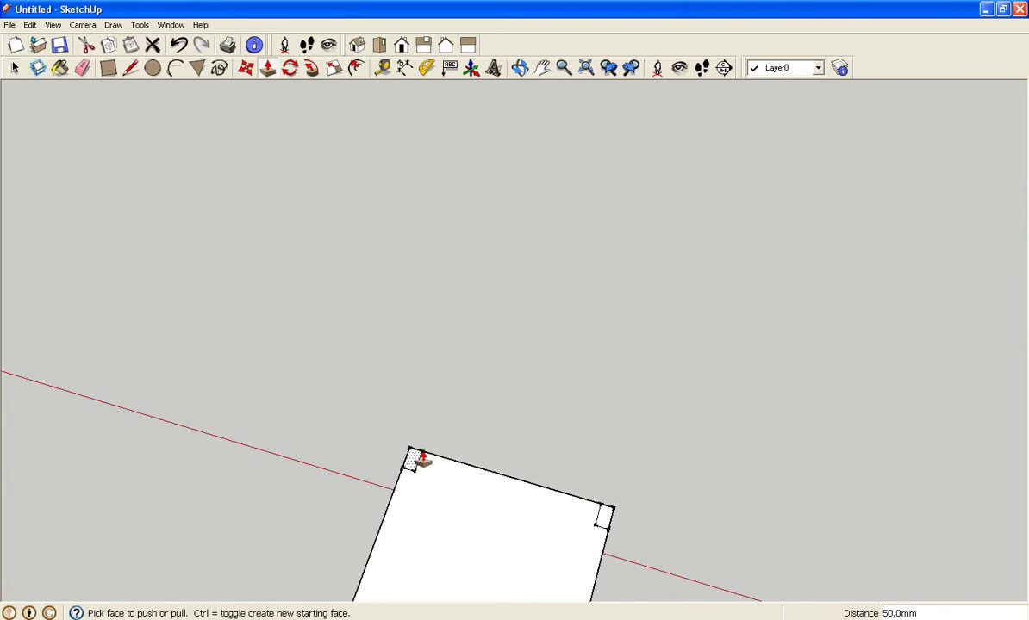
scroll(375, 420, down, 1)
key(space)
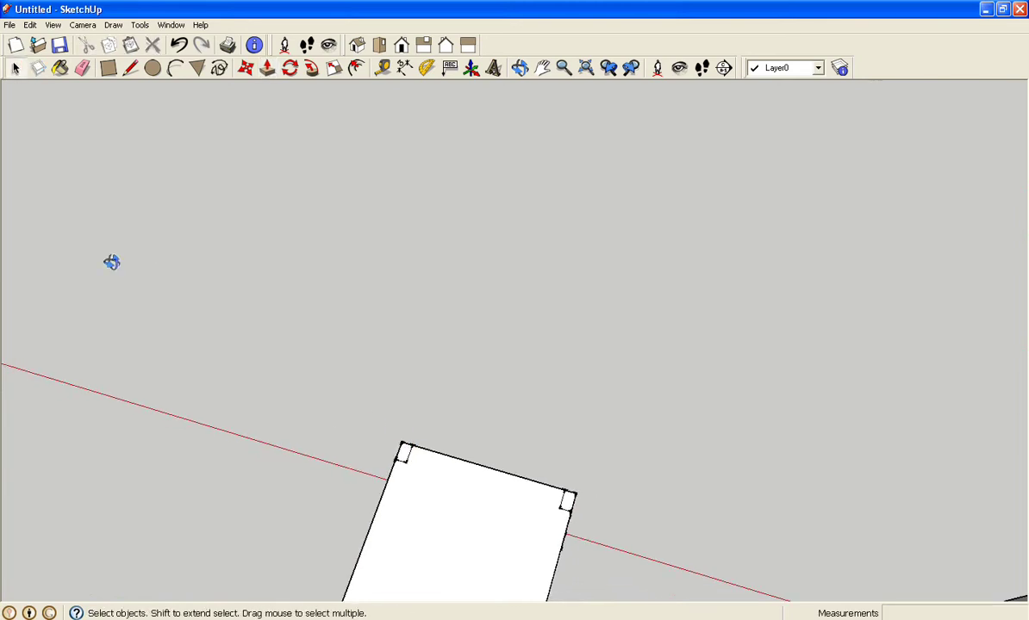
Orbit and zoom around the table to inspect its legs and the chair beside it
middle_drag(110, 262, 241, 184)
scroll(370, 321, down, 2)
mouse_move(356, 322)
middle_down()
mouse_move(390, 256)
mouse_move(336, 322)
middle_up()
scroll(336, 345, up, 2)
scroll(344, 349, up, 1)
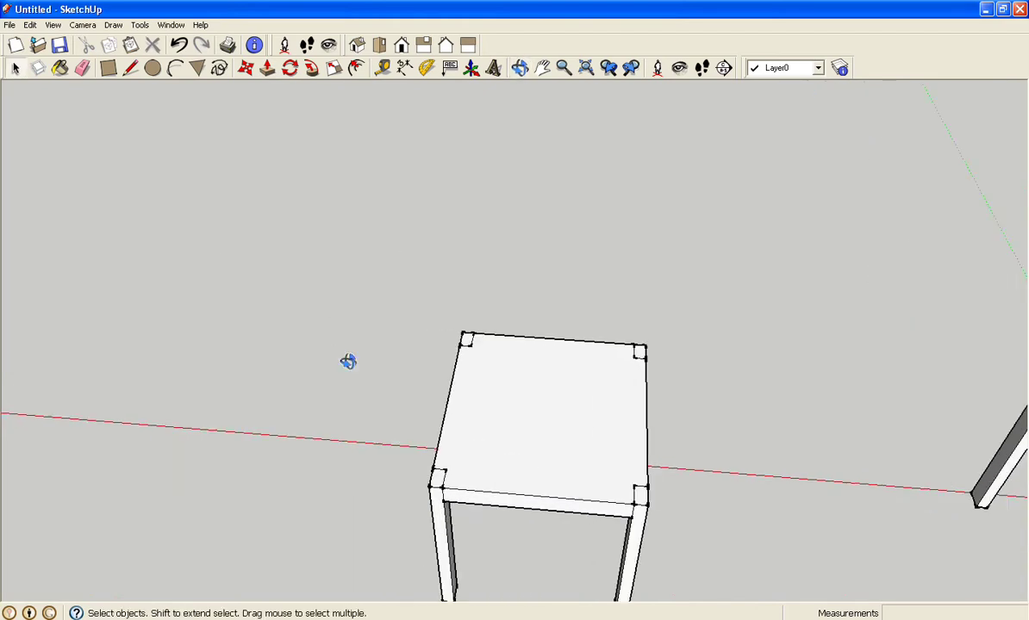
middle_drag(349, 361, 345, 260)
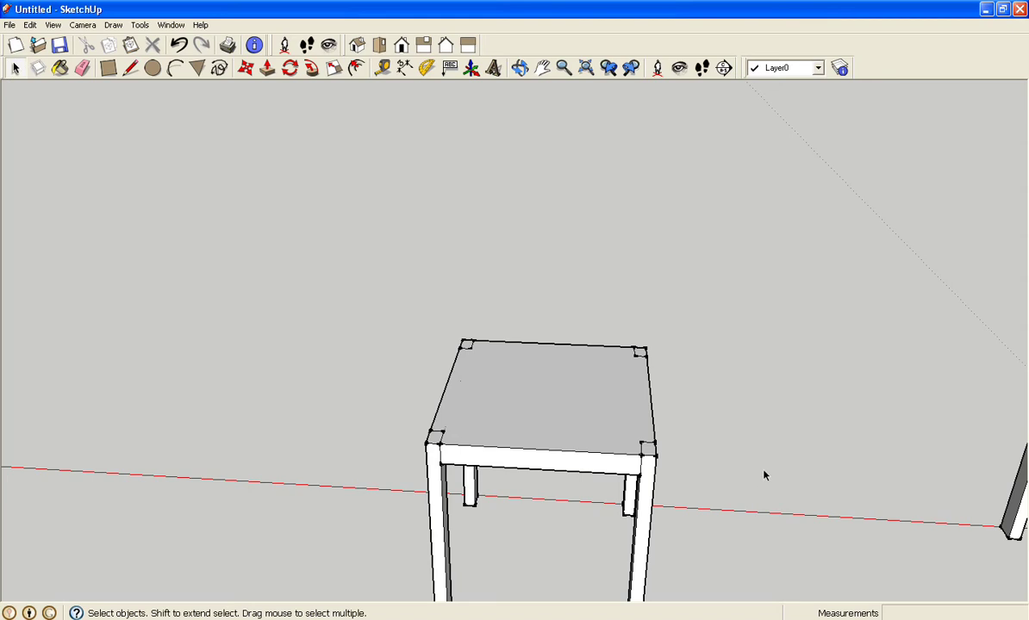
mouse_move(765, 476)
middle_down()
mouse_move(726, 484)
mouse_move(552, 459)
middle_up()
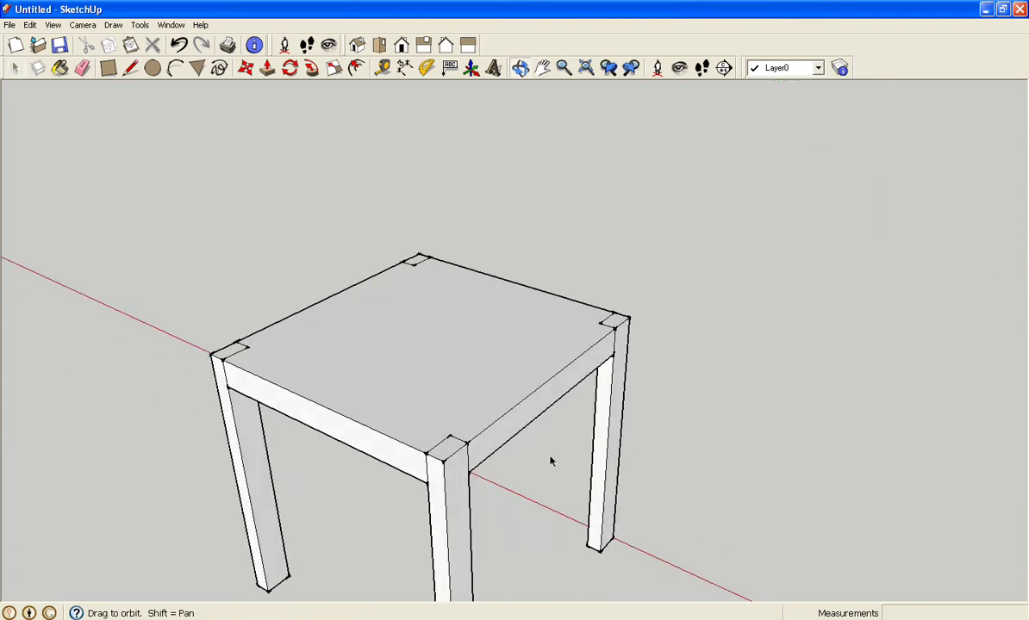
scroll(549, 462, up, 1)
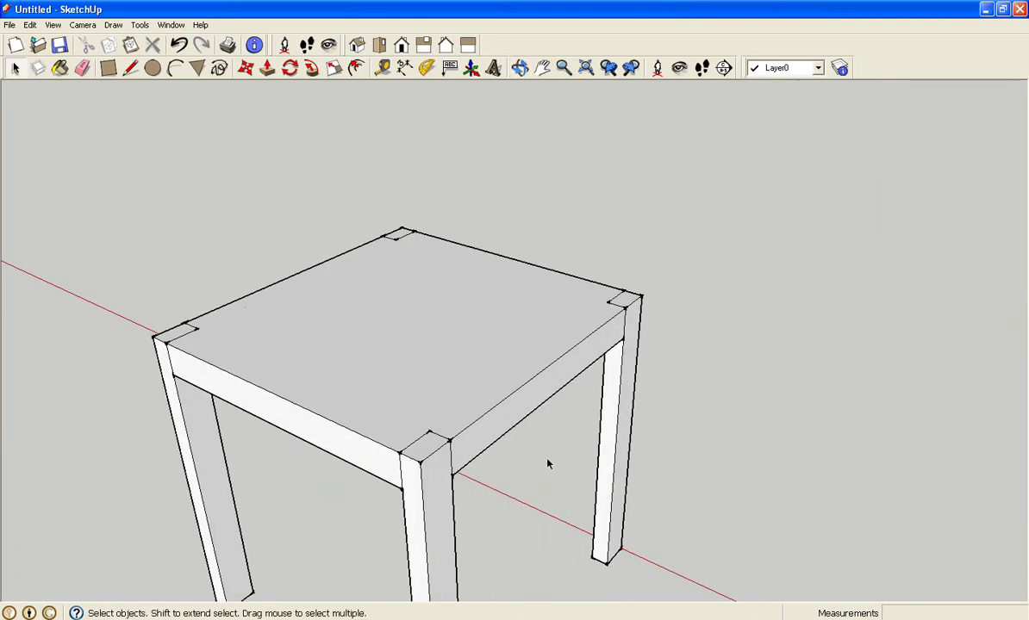
Delete the notch lines at the tabletop's front corner and erase the stray corner edge
click(416, 438)
key(Delete)
click(430, 436)
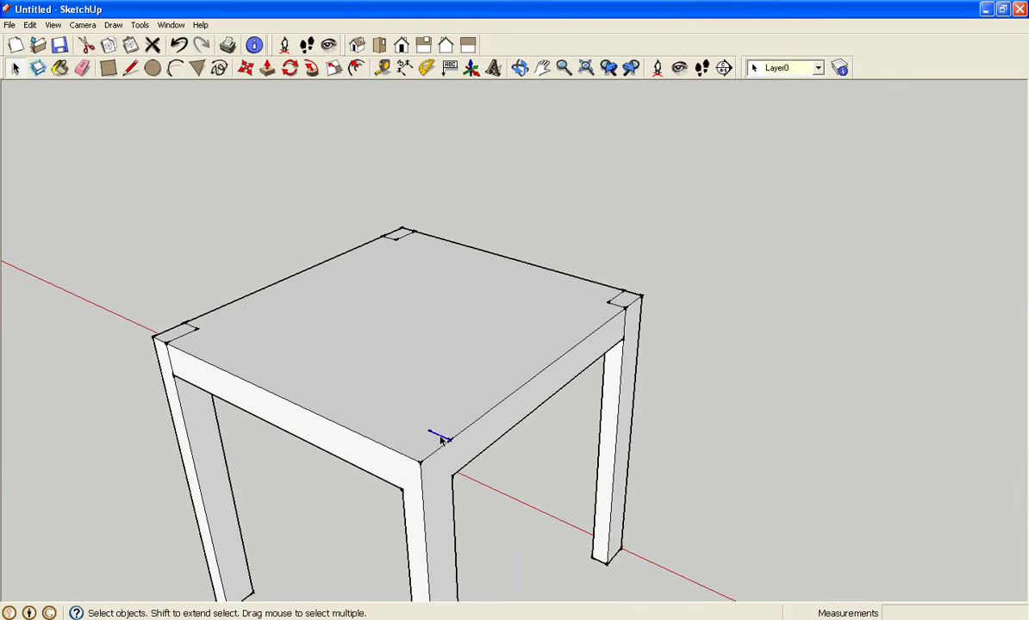
key(Delete)
scroll(432, 439, up, 2)
scroll(431, 441, up, 2)
scroll(430, 440, up, 1)
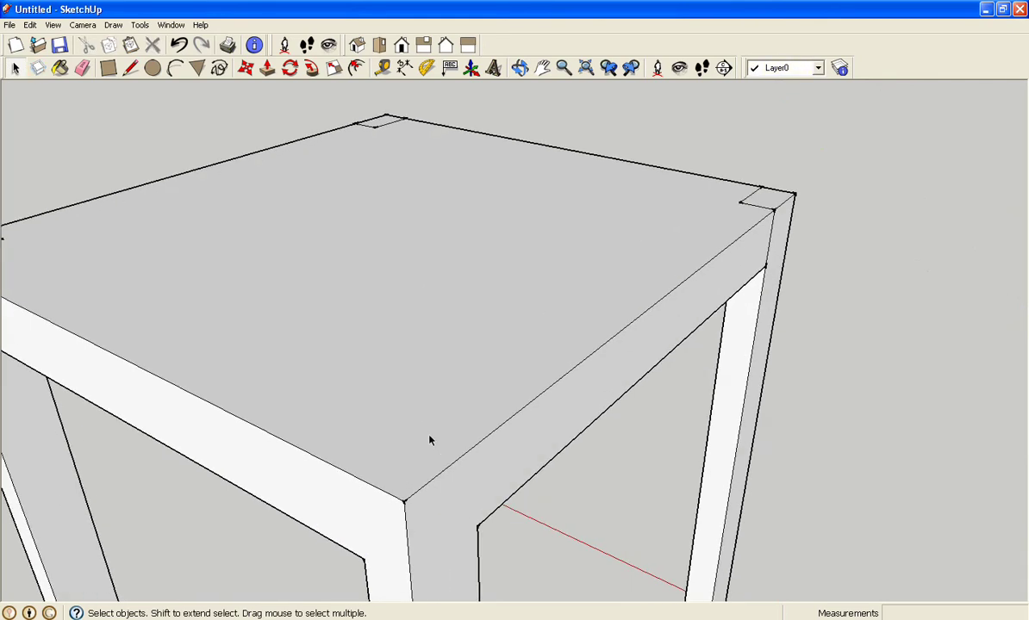
scroll(430, 441, up, 1)
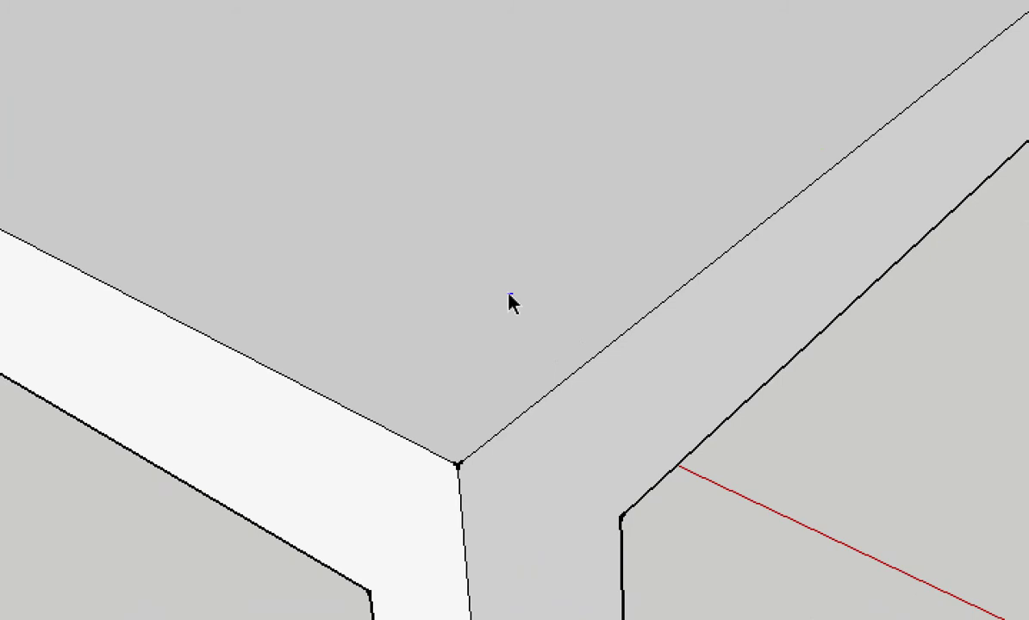
right_click(510, 295)
click(545, 335)
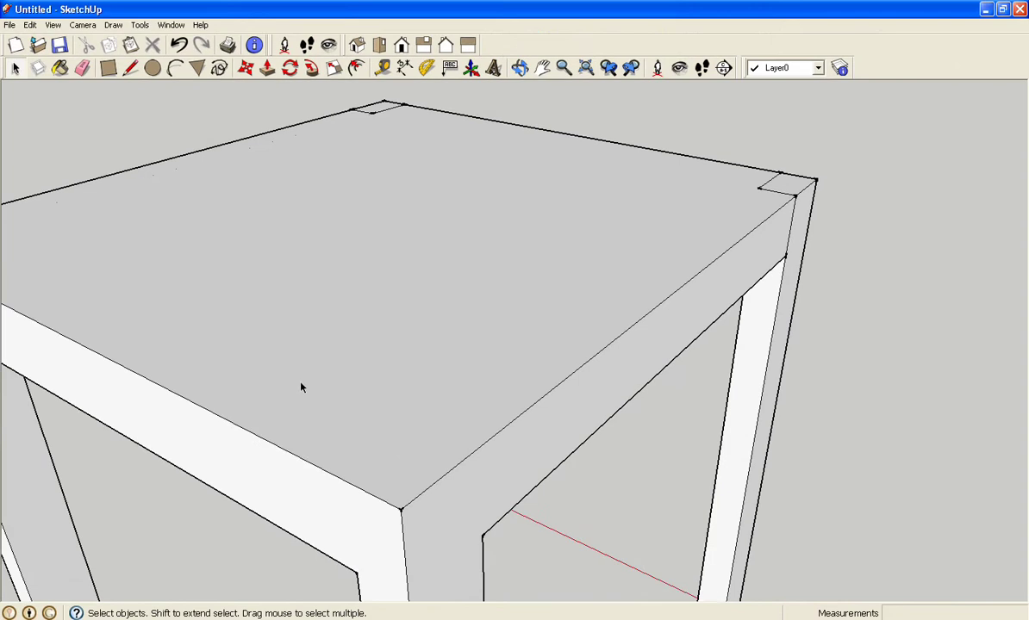
Level the view and delete the remaining leftover edges at the table's front leg corner
scroll(293, 386, down, 2)
scroll(291, 386, down, 2)
mouse_move(276, 379)
middle_down()
mouse_move(444, 388)
mouse_move(252, 386)
mouse_move(494, 384)
mouse_move(668, 483)
mouse_move(964, 292)
mouse_move(1022, 283)
mouse_move(1002, 317)
mouse_move(760, 312)
mouse_move(878, 299)
mouse_move(684, 351)
mouse_move(593, 418)
mouse_move(606, 402)
mouse_move(512, 448)
mouse_move(558, 415)
mouse_move(531, 480)
middle_up()
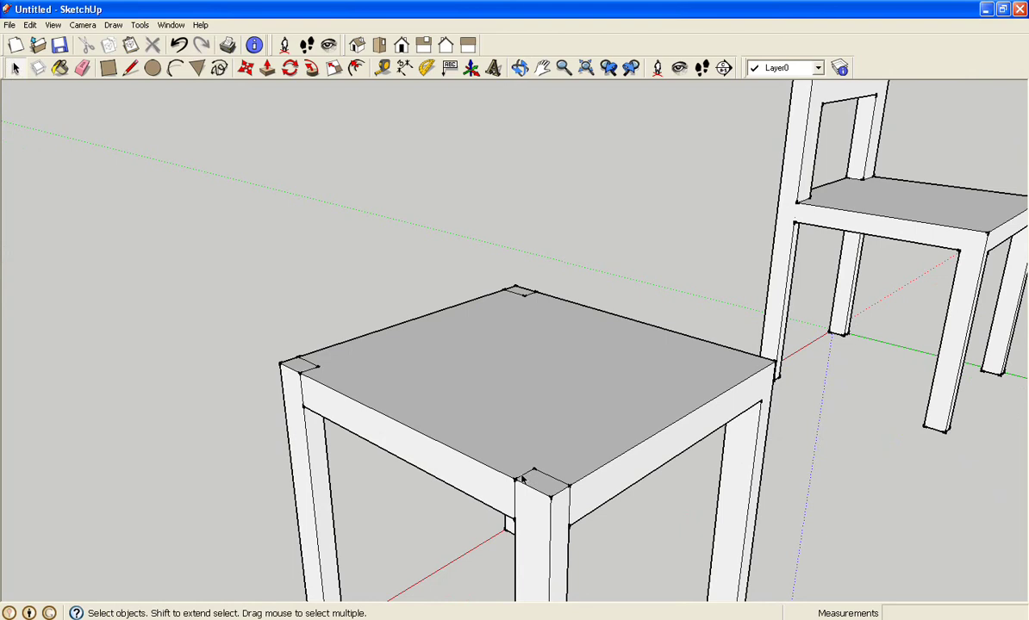
click(522, 479)
key(Delete)
click(530, 470)
key(Delete)
click(570, 508)
key(Delete)
click(514, 507)
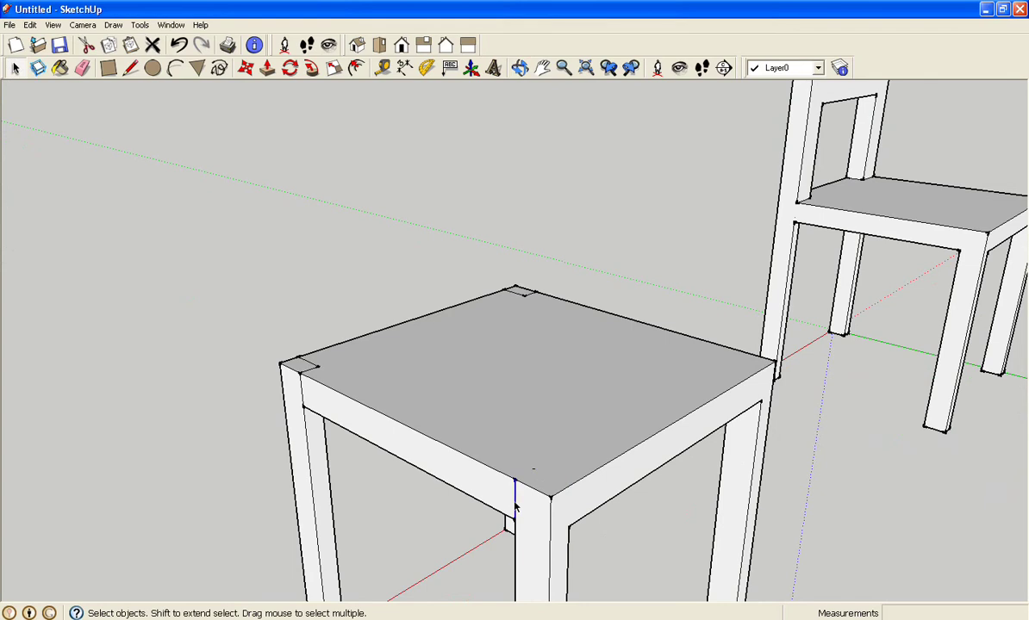
key(Delete)
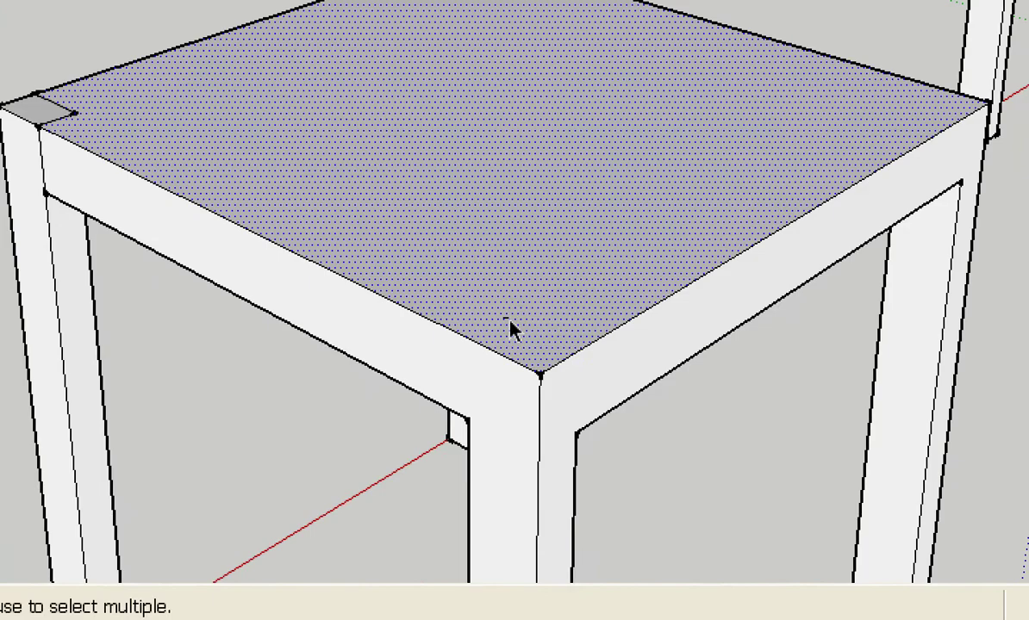
click(508, 332)
right_click(509, 330)
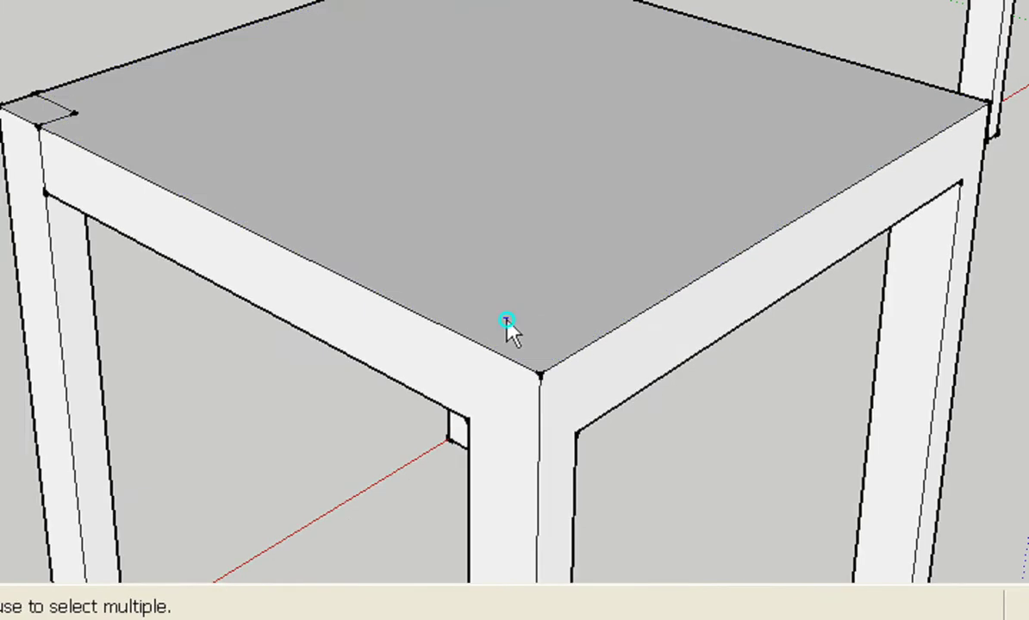
click(530, 357)
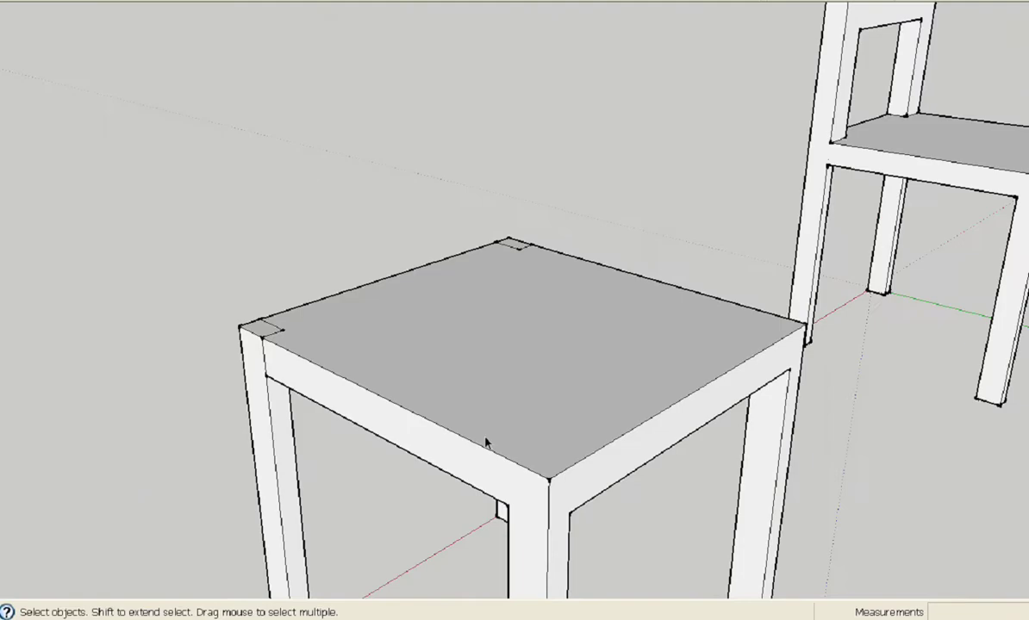
Delete the leftover vertical and short notch edges at the leg corners of the tabletop
mouse_move(296, 375)
middle_down()
mouse_move(729, 418)
mouse_move(567, 370)
mouse_move(526, 395)
mouse_move(503, 428)
mouse_move(593, 420)
mouse_move(531, 443)
middle_up()
scroll(603, 418, up, 3)
click(529, 445)
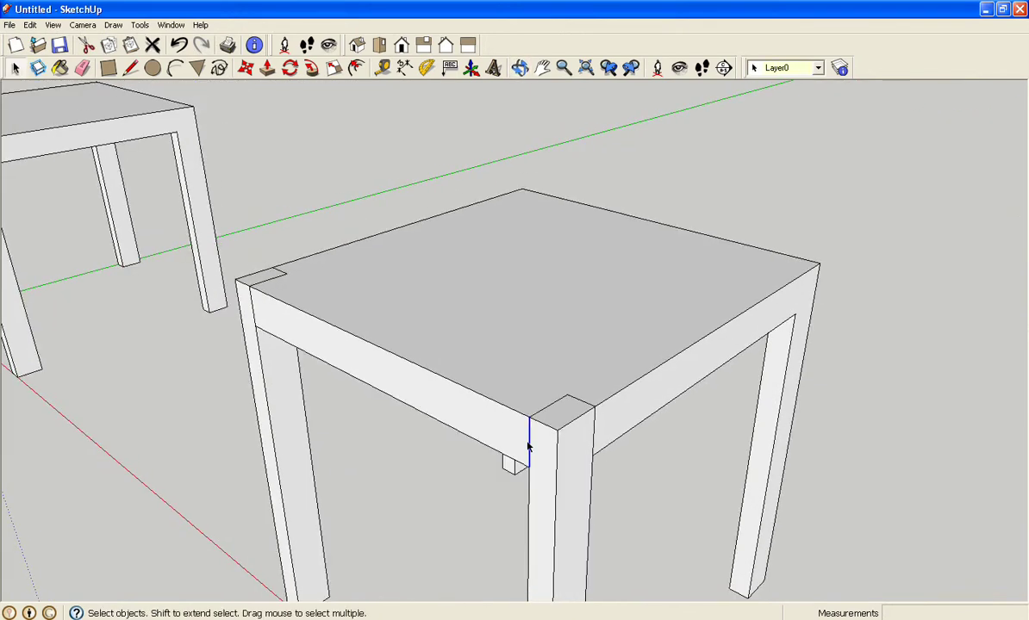
key(Delete)
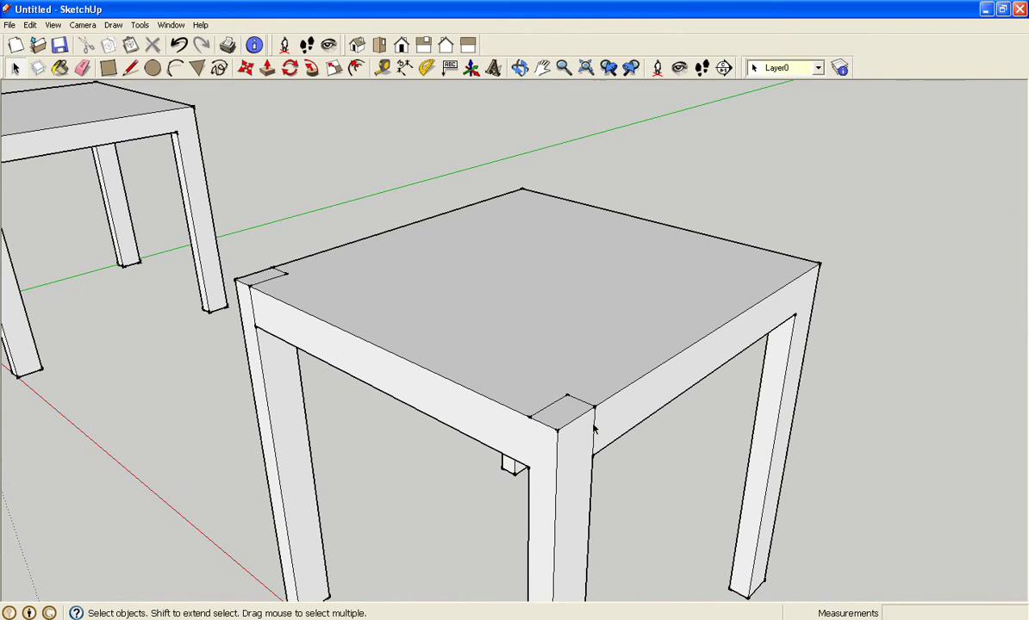
click(593, 425)
key(Delete)
click(576, 402)
key(Delete)
click(551, 412)
key(Delete)
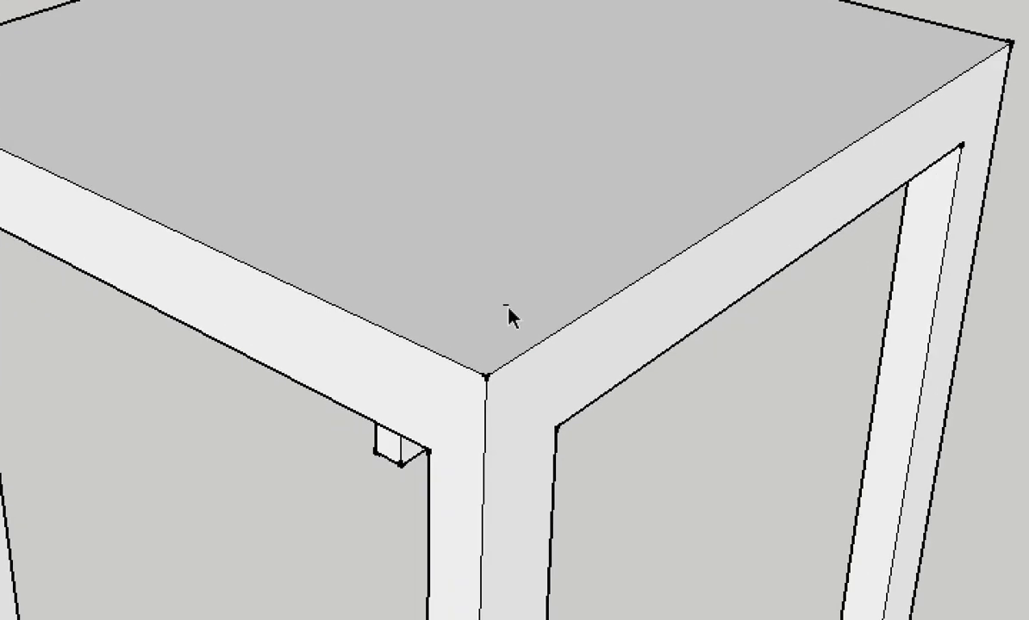
Erase the stray edge near the tabletop corner from the right-click menu
click(508, 309)
right_click(507, 308)
click(531, 347)
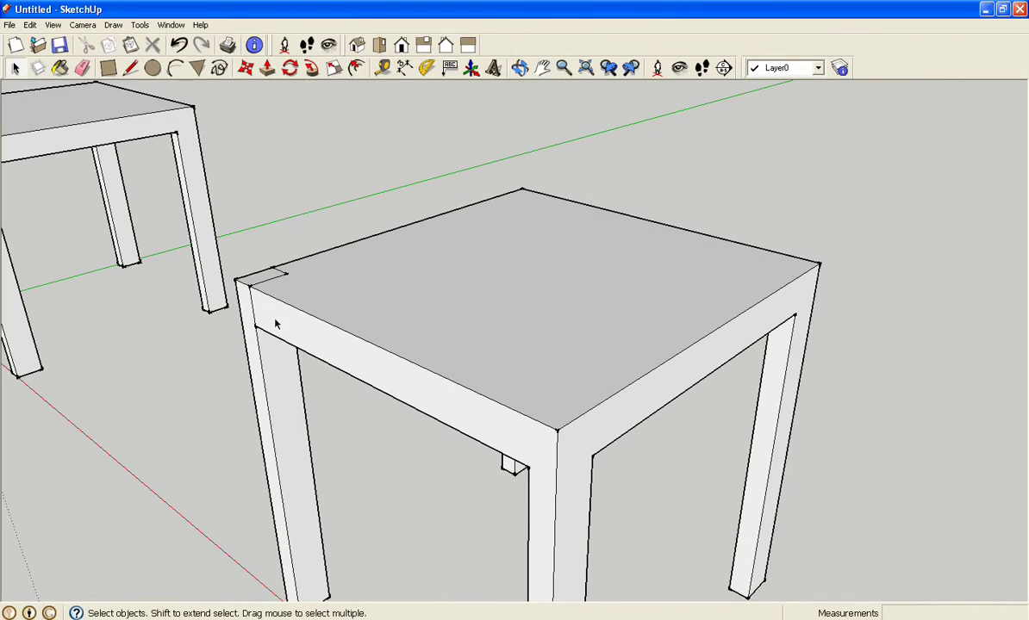
mouse_move(206, 313)
shift+middle_down()
mouse_move(673, 365)
mouse_move(460, 356)
shift+middle_up()
middle_drag(677, 419, 706, 377)
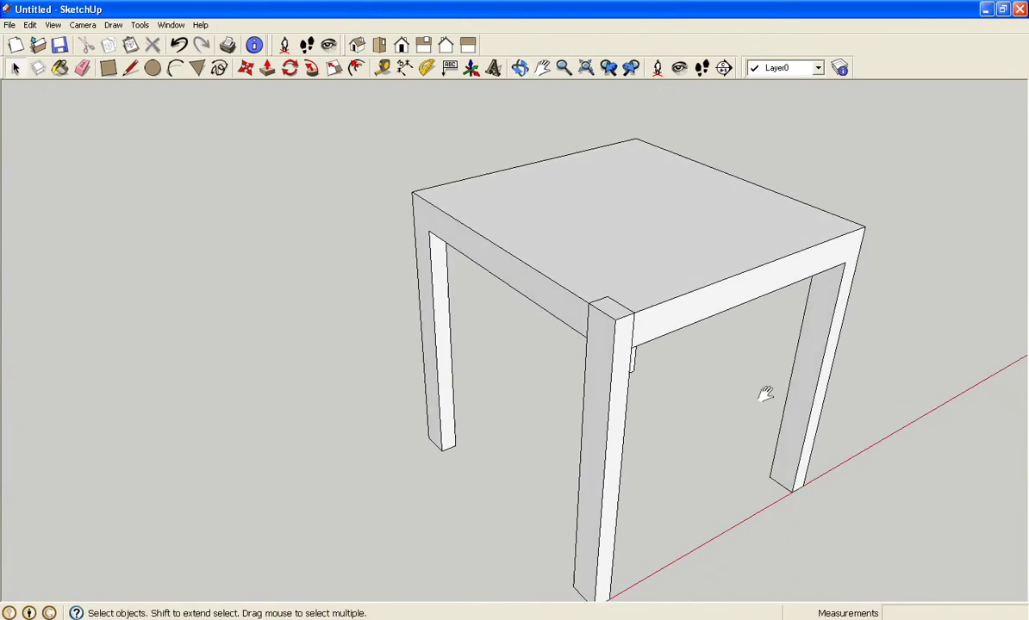
shift+middle_drag(765, 395, 652, 411)
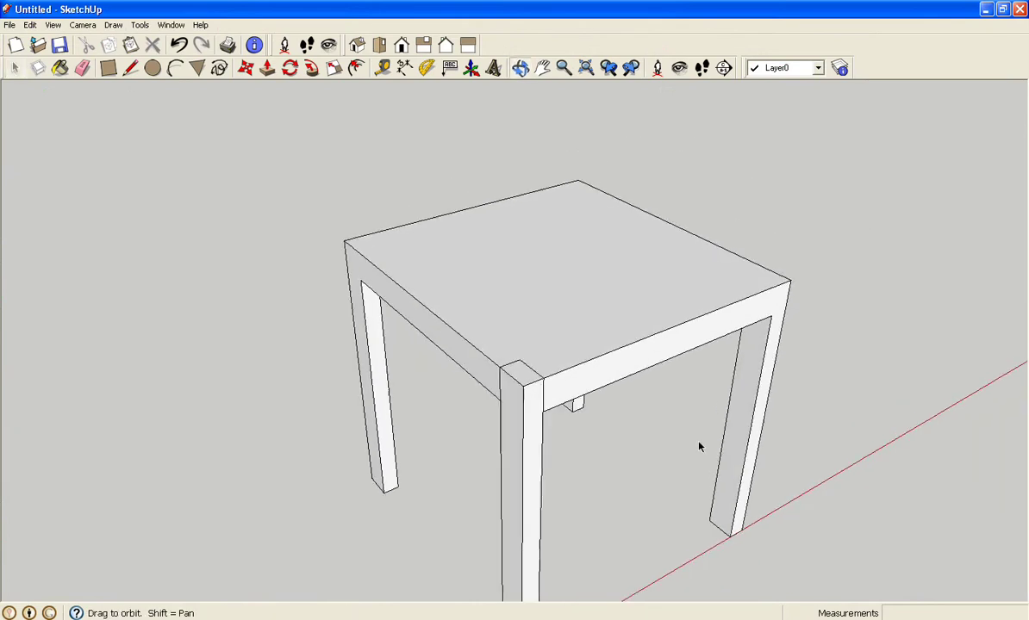
click(544, 398)
click(542, 393)
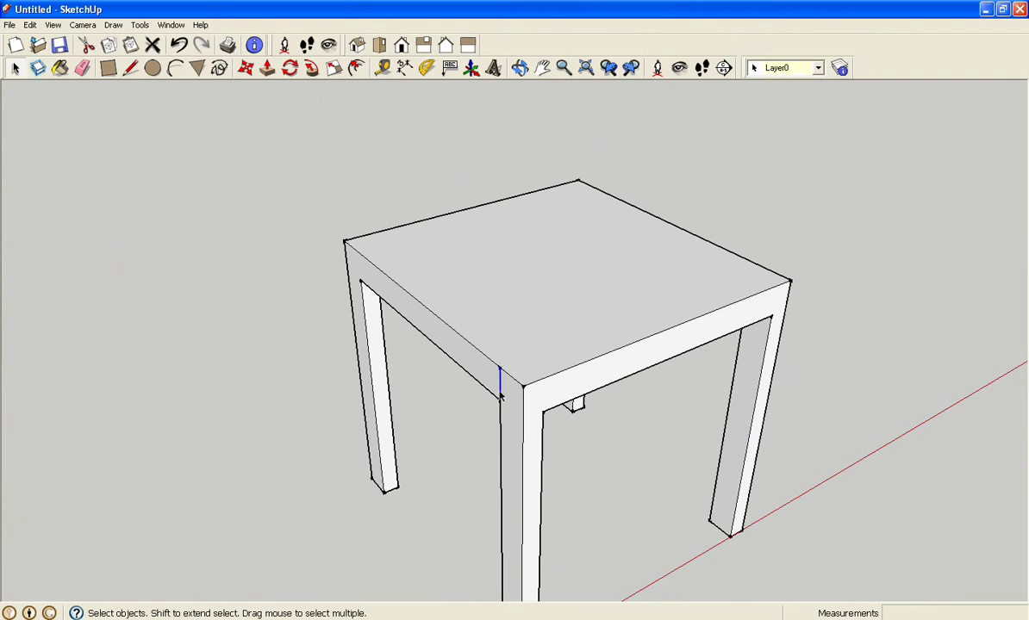
Erase the stray guide point on the tabletop with the right-click Erase command
scroll(501, 379, up, 2)
scroll(534, 386, up, 1)
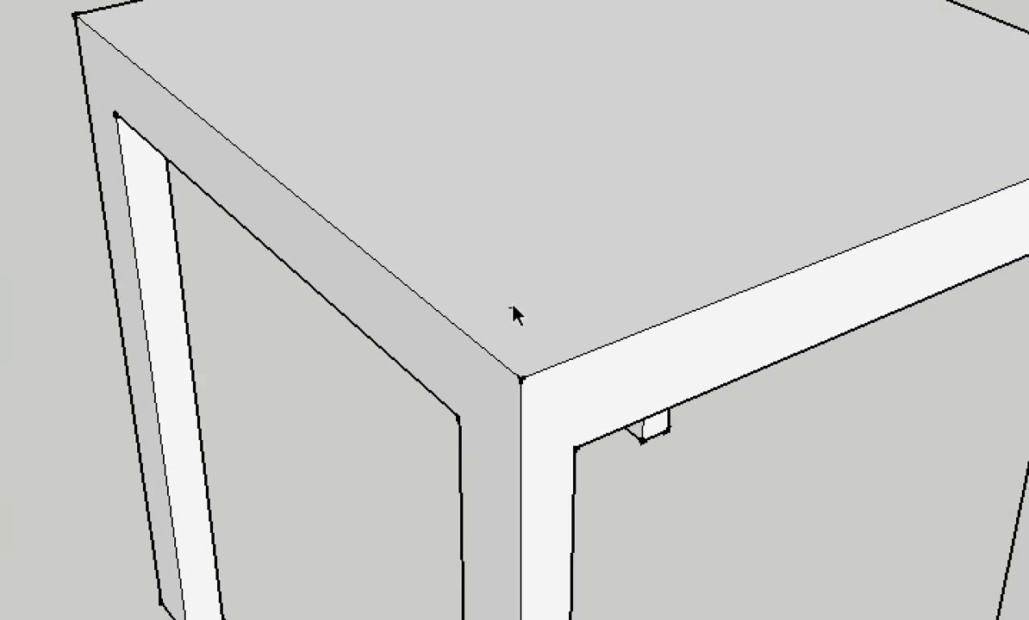
click(512, 314)
right_click(512, 314)
click(540, 349)
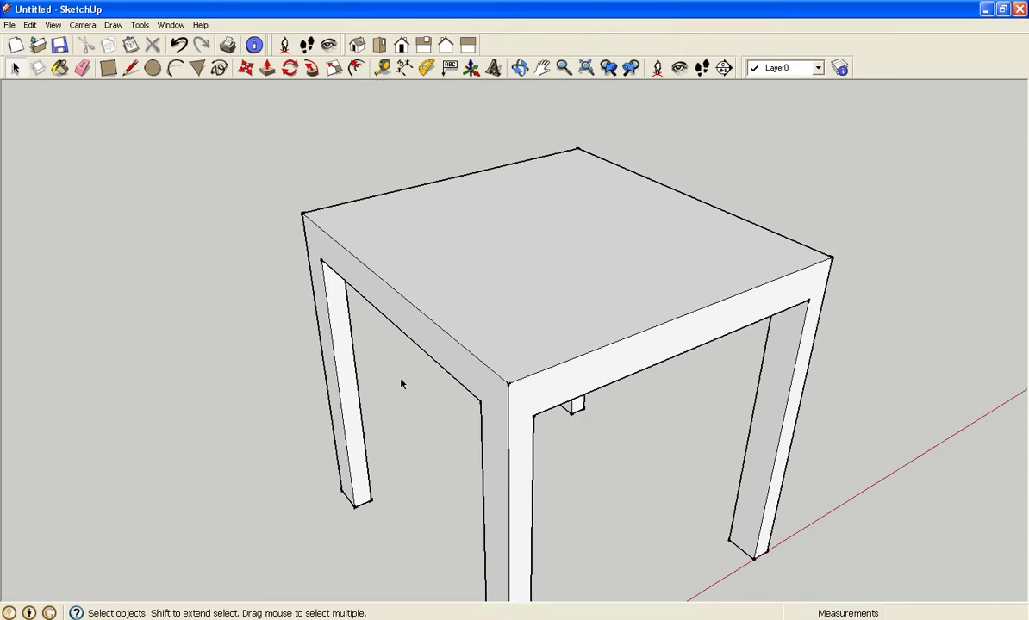
scroll(401, 384, down, 1)
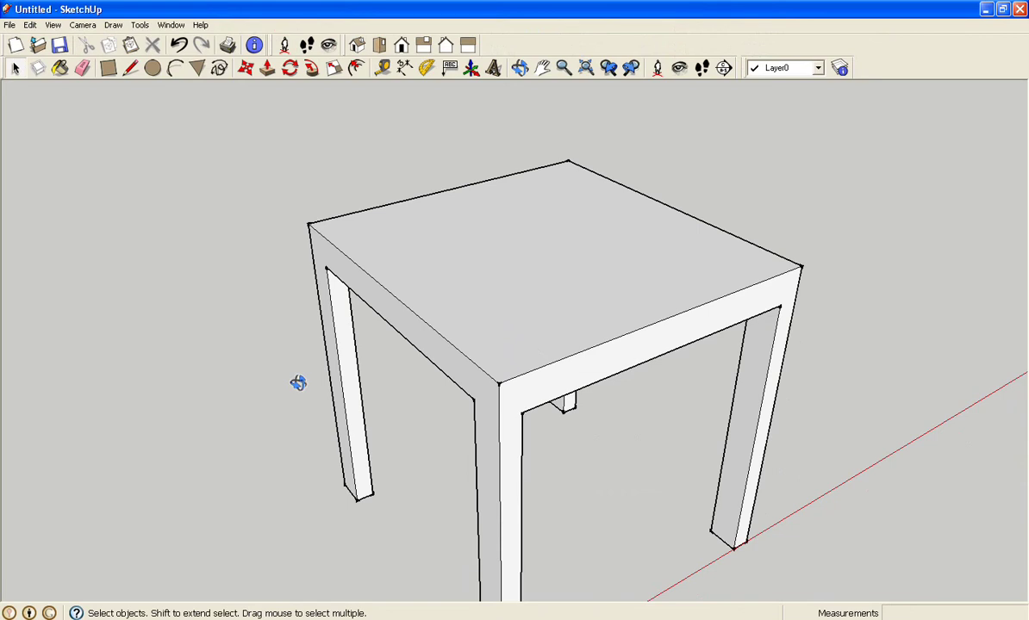
Tape-measure the reference chair seat's back-corner notch, then orbit back to the tabletop
mouse_move(297, 383)
middle_down()
mouse_move(783, 385)
mouse_move(627, 407)
mouse_move(609, 455)
middle_up()
scroll(647, 400, down, 1)
shift+middle_drag(742, 351, 597, 395)
scroll(737, 409, down, 2)
middle_drag(737, 409, 529, 436)
scroll(396, 313, up, 3)
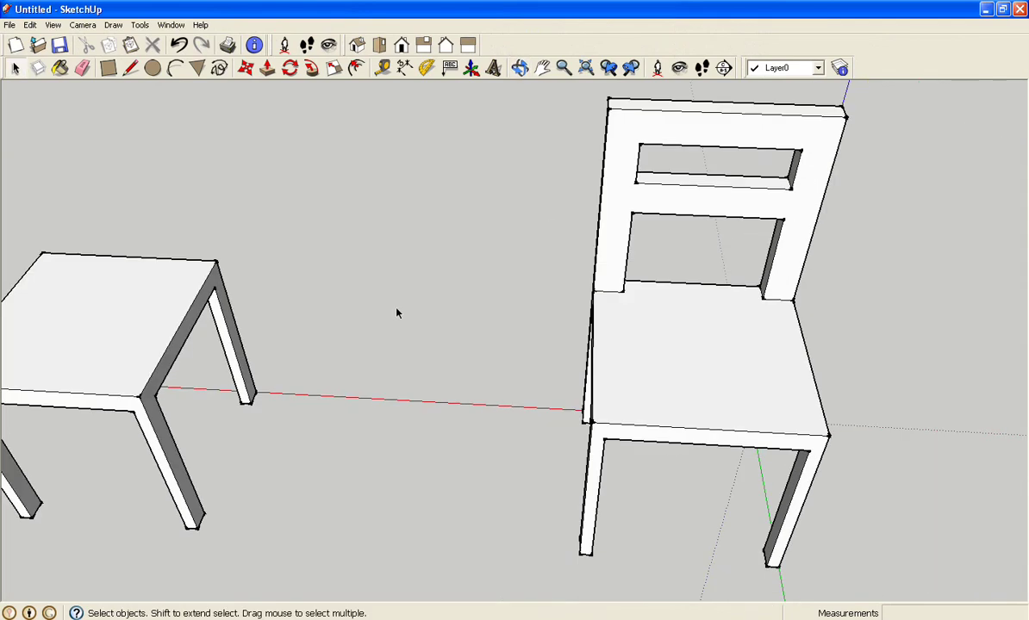
click(403, 70)
click(592, 291)
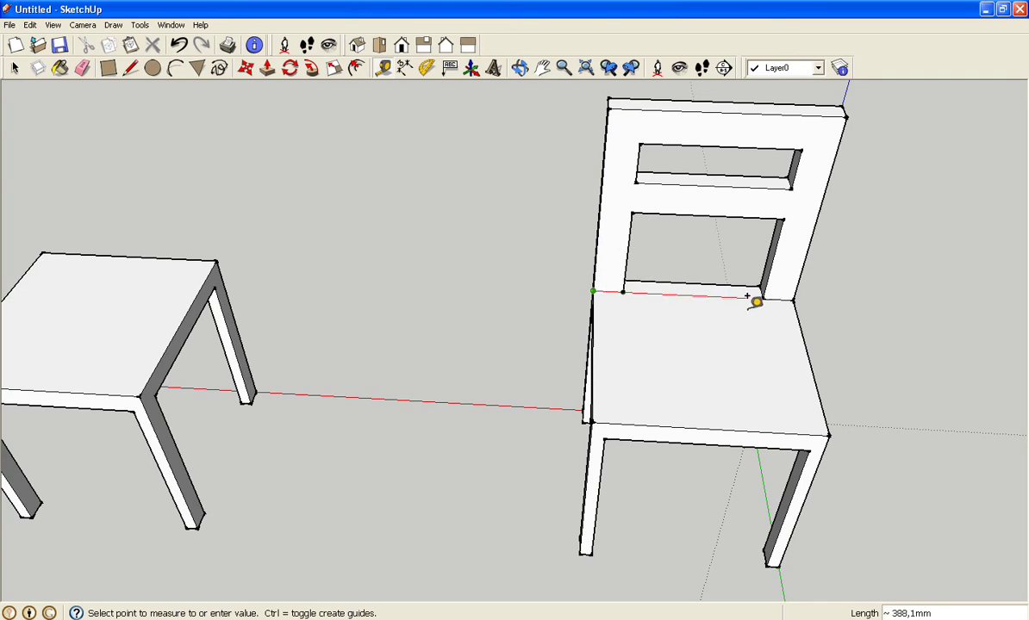
click(473, 280)
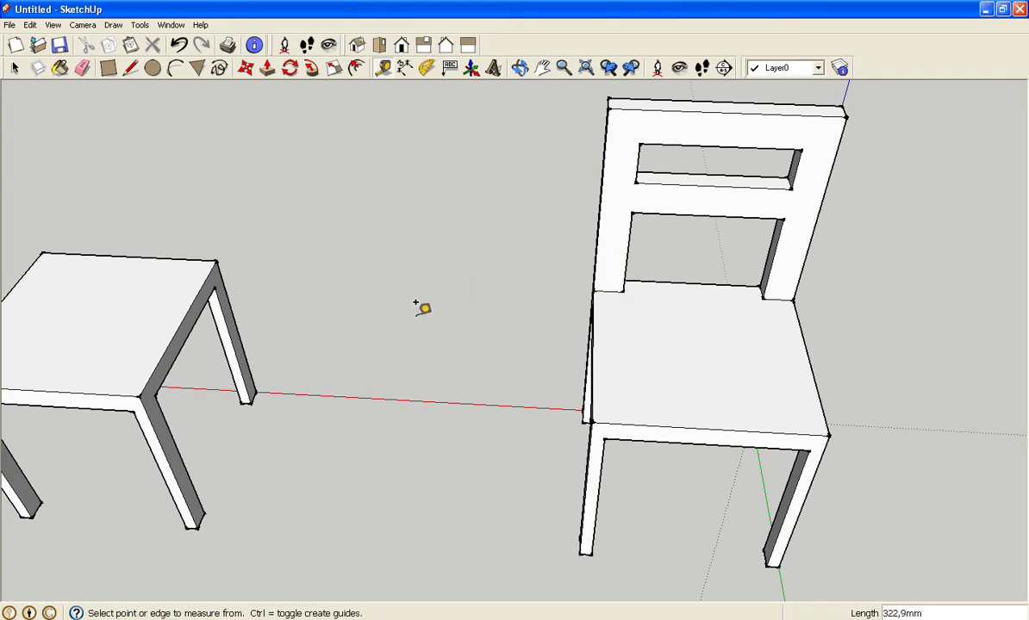
click(14, 68)
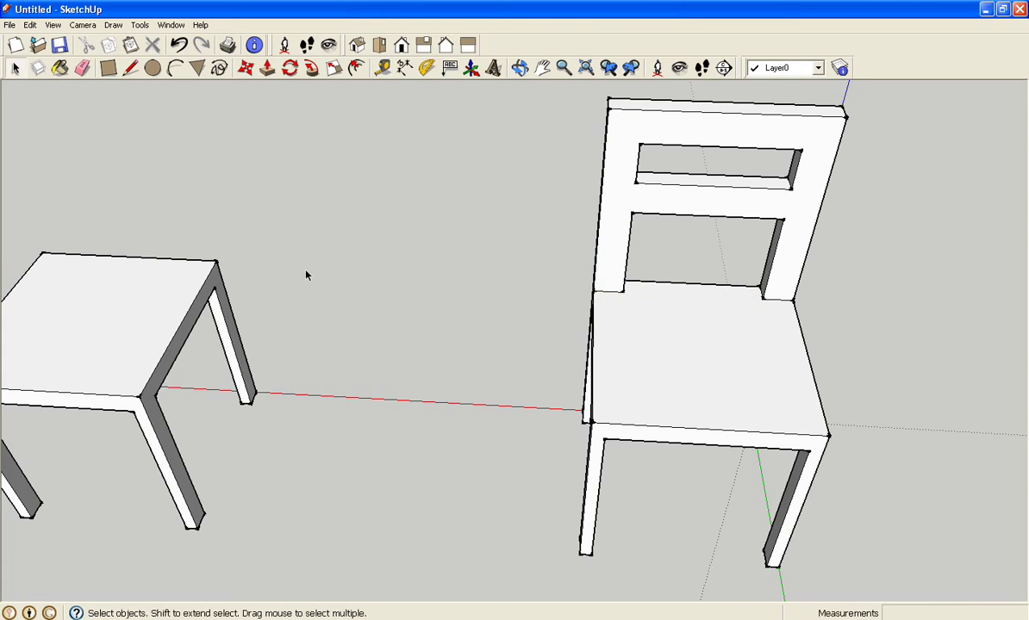
key(o)
shift+middle_drag(330, 282, 731, 352)
Draw 75 × 50 rectangles at the tabletop's left and right back corners
scroll(731, 352, up, 3)
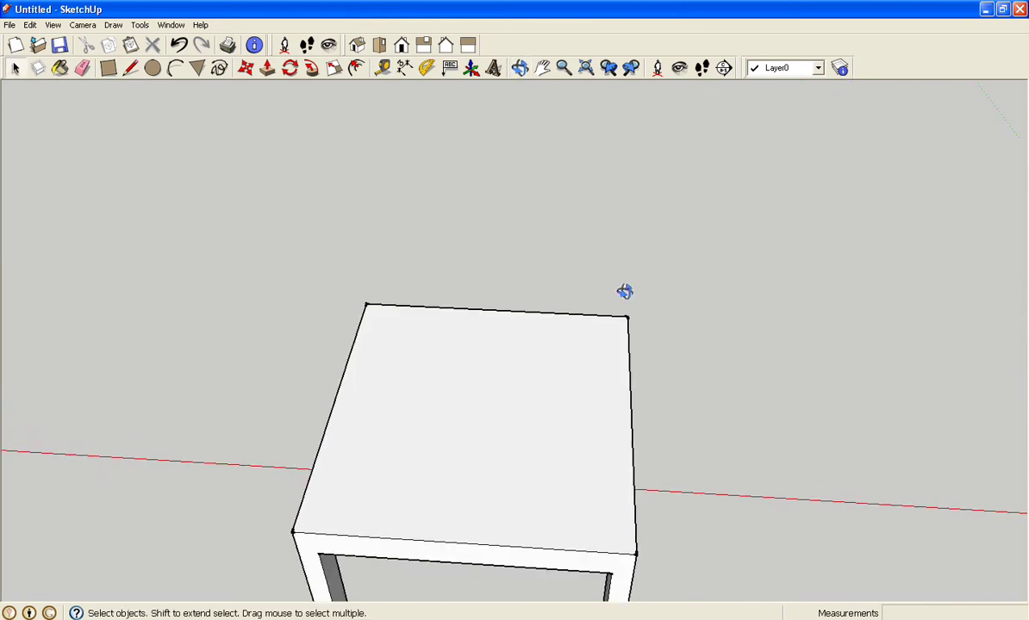
middle_drag(624, 290, 633, 268)
key(space)
click(108, 67)
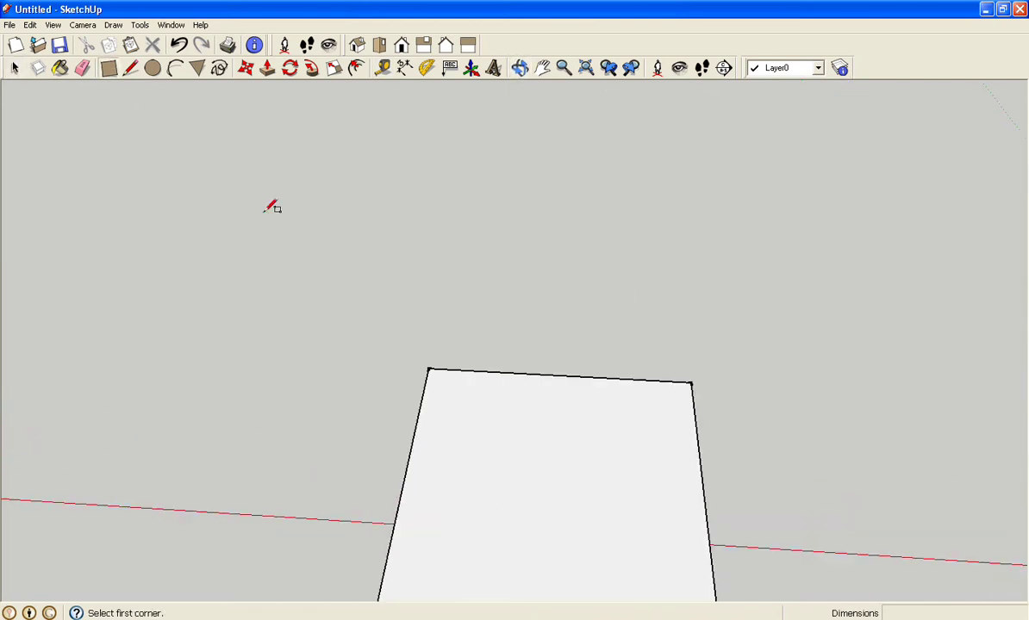
click(428, 370)
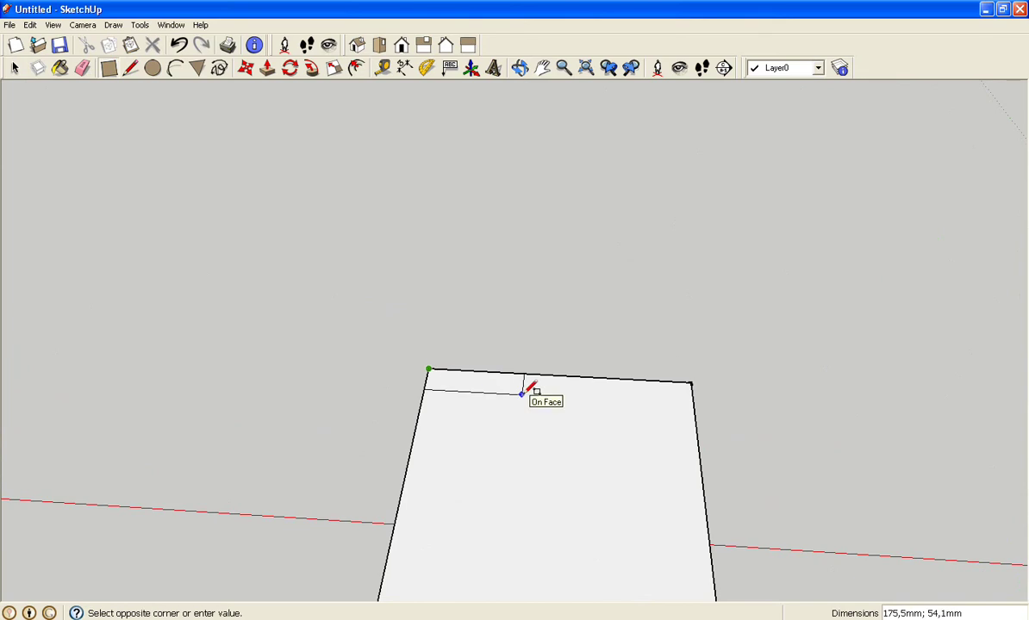
text(75;50)
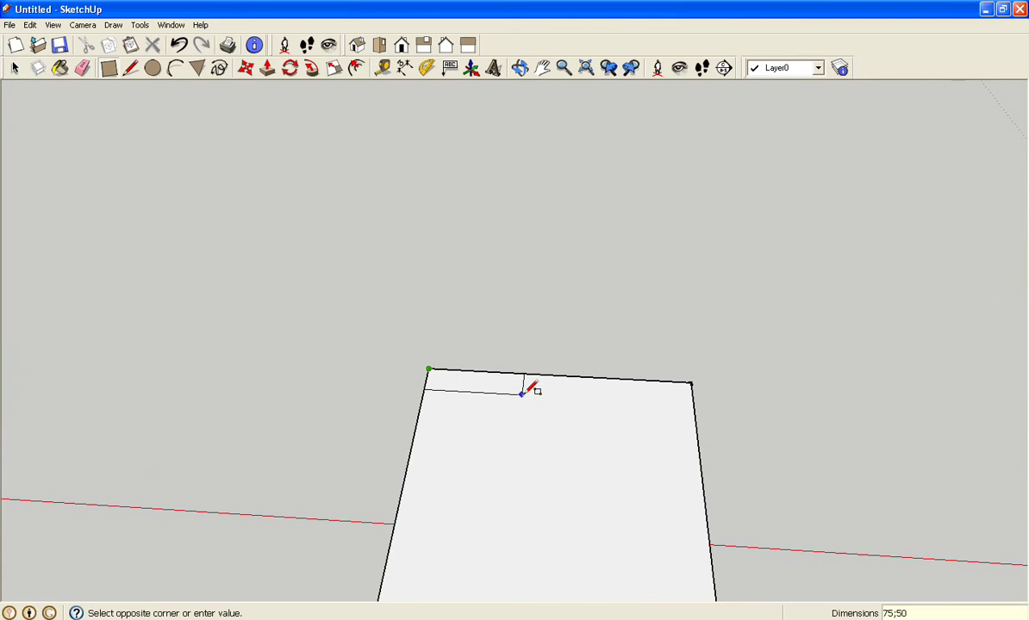
key(Return)
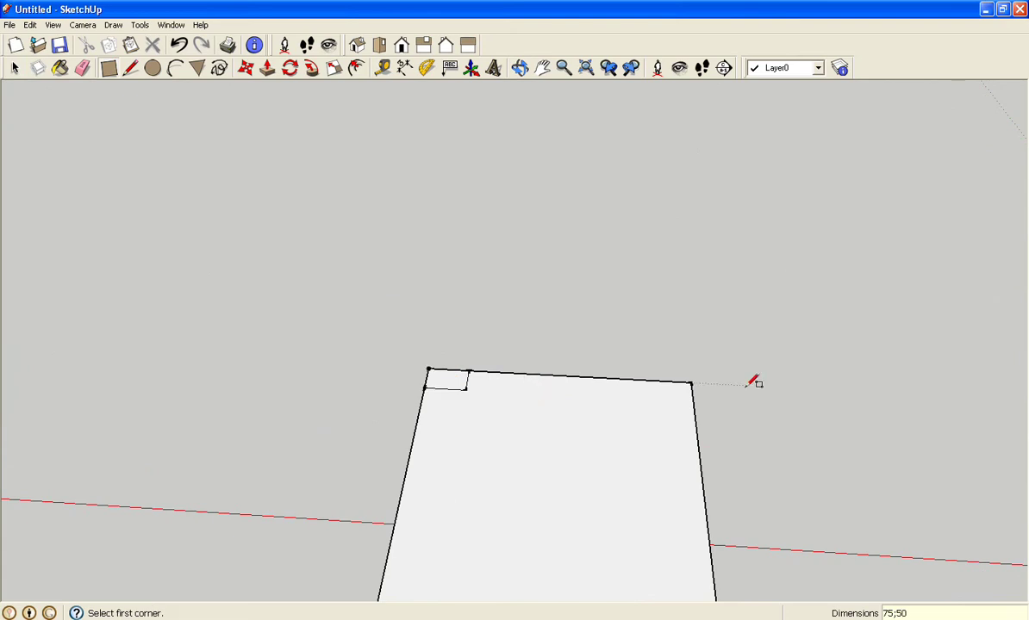
click(691, 382)
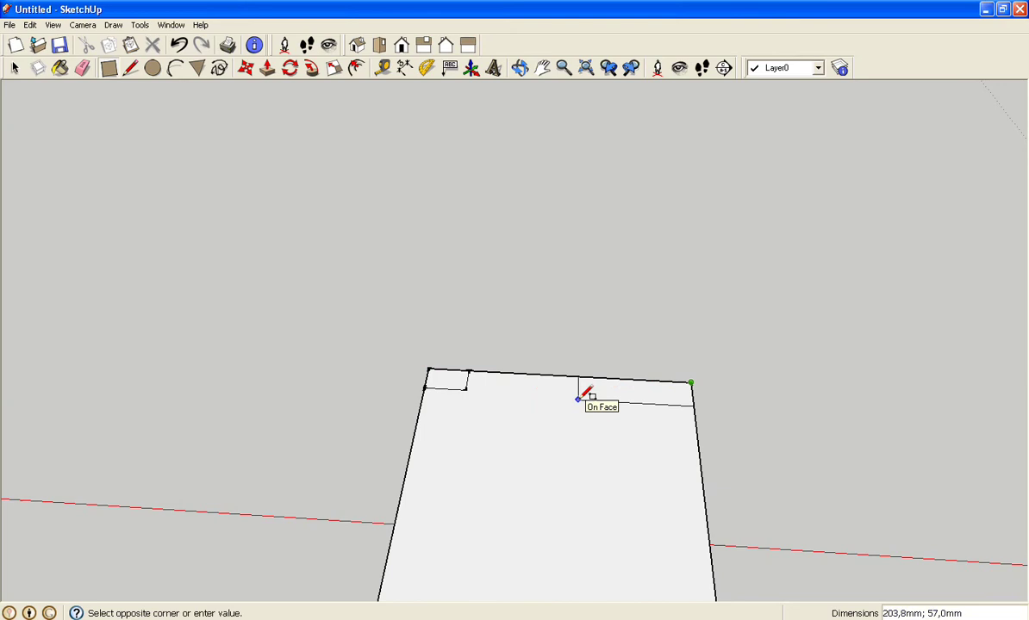
text(7)
text(5;50)
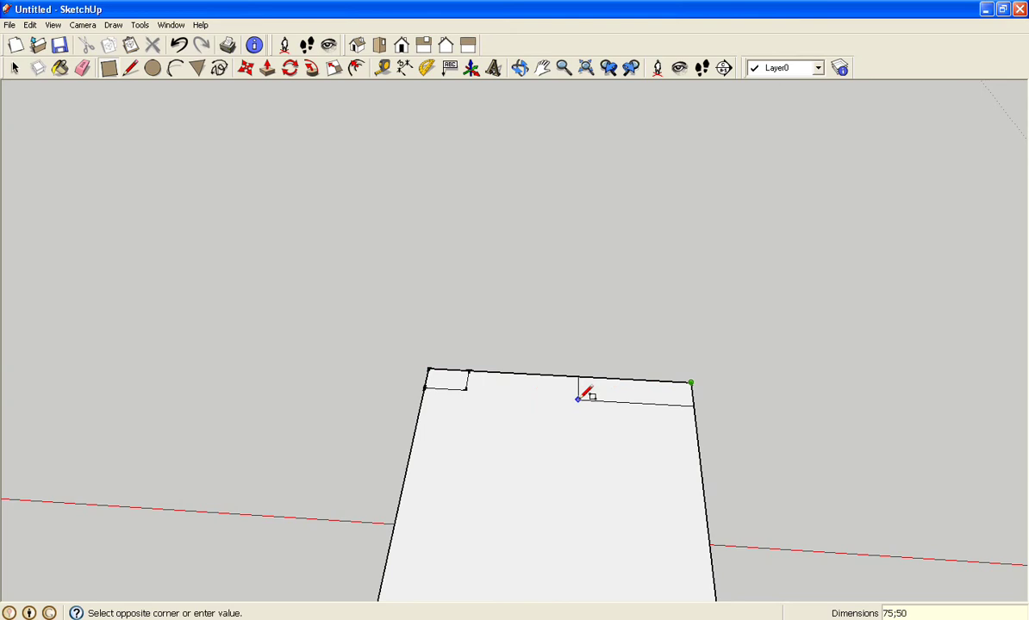
key(Return)
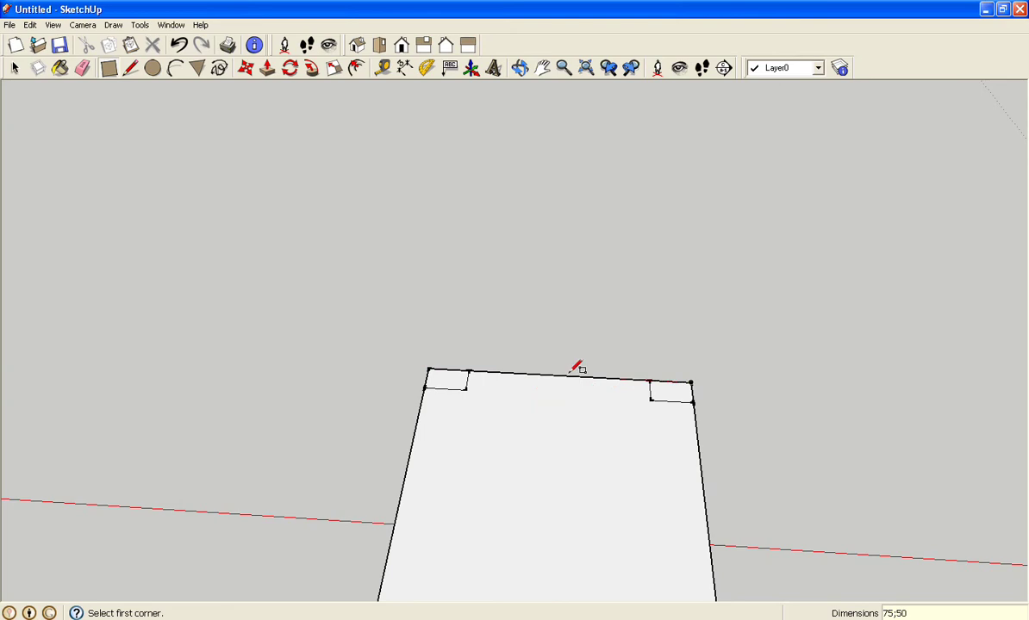
click(14, 69)
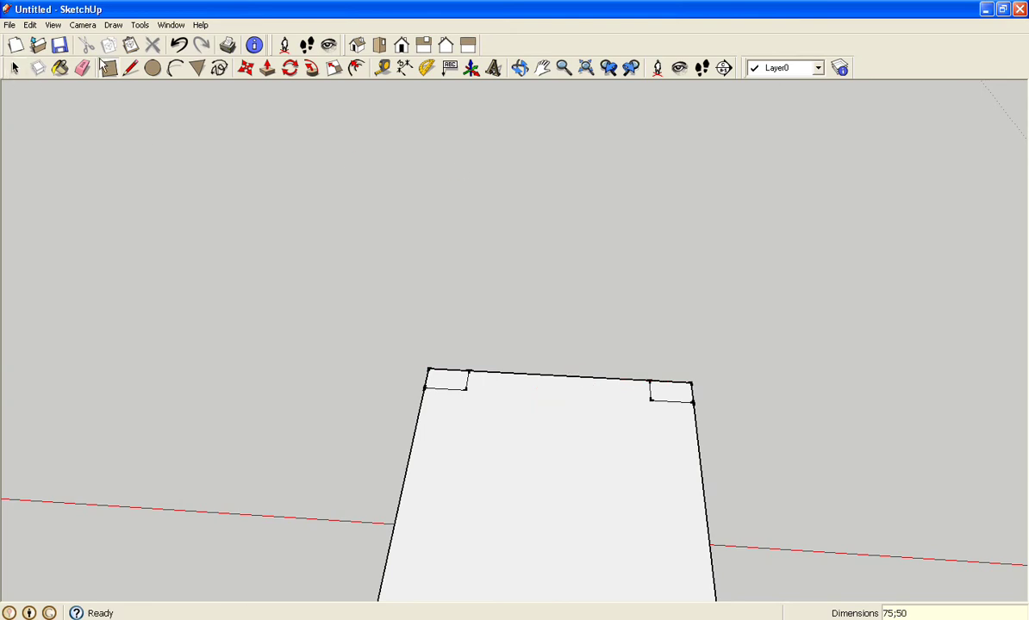
Push/Pull the left and right corner rectangles up 500 mm each, then orbit to check the posts
click(267, 69)
click(448, 381)
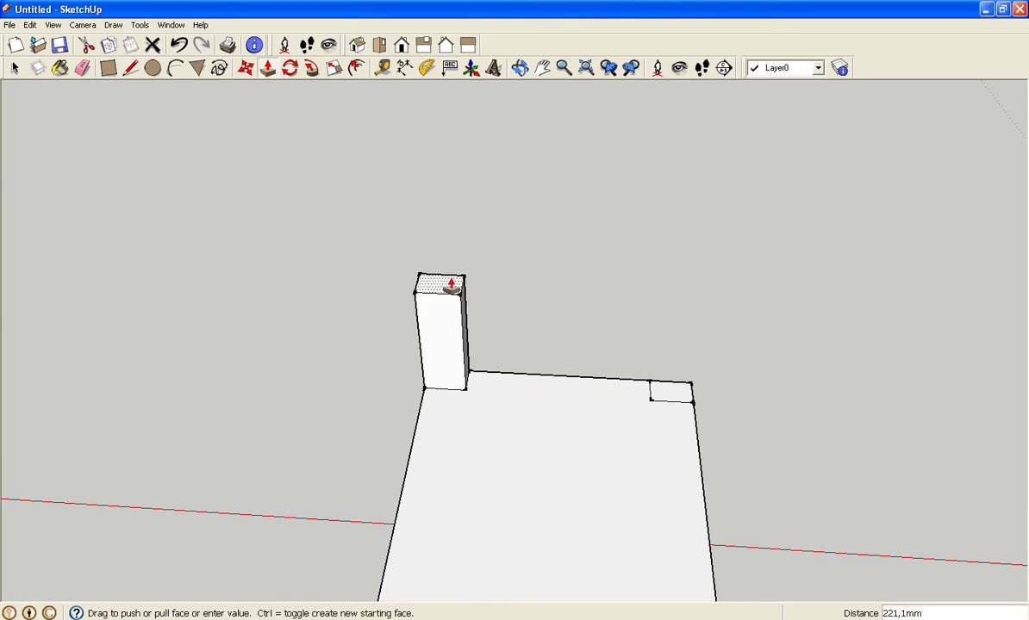
text(500)
key(Return)
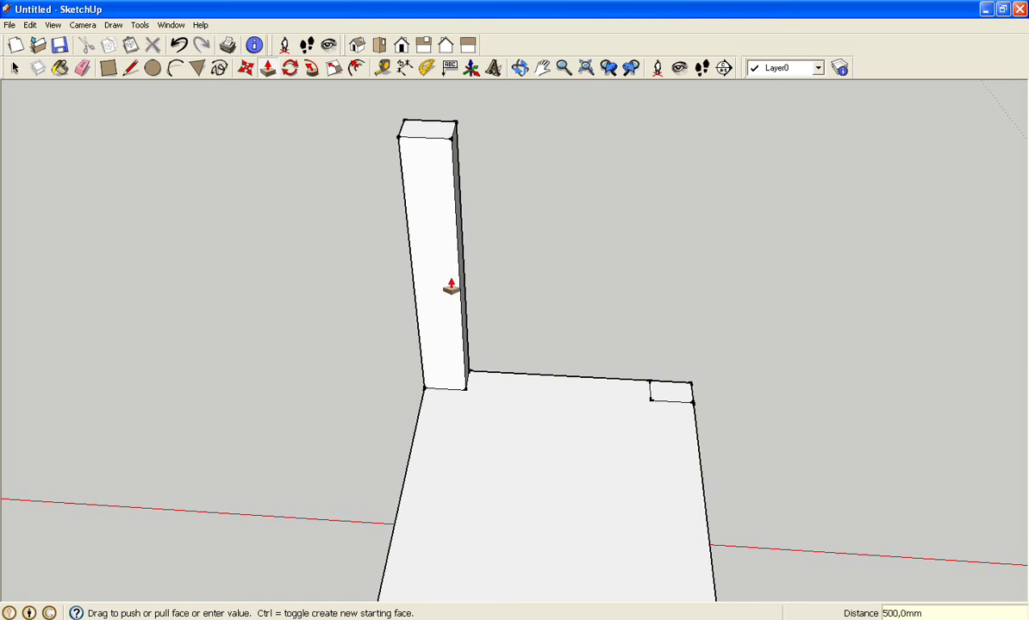
click(658, 392)
text(500)
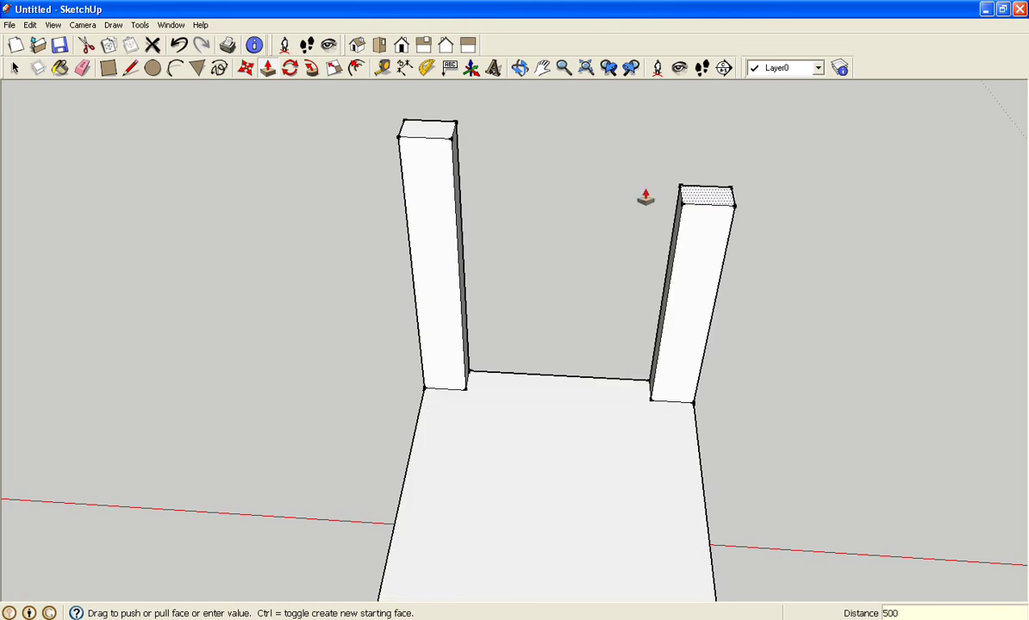
key(Return)
mouse_move(450, 192)
middle_down()
mouse_move(485, 187)
mouse_move(430, 207)
mouse_move(213, 153)
middle_up()
mouse_move(616, 156)
middle_down()
mouse_move(625, 184)
mouse_move(505, 214)
middle_up()
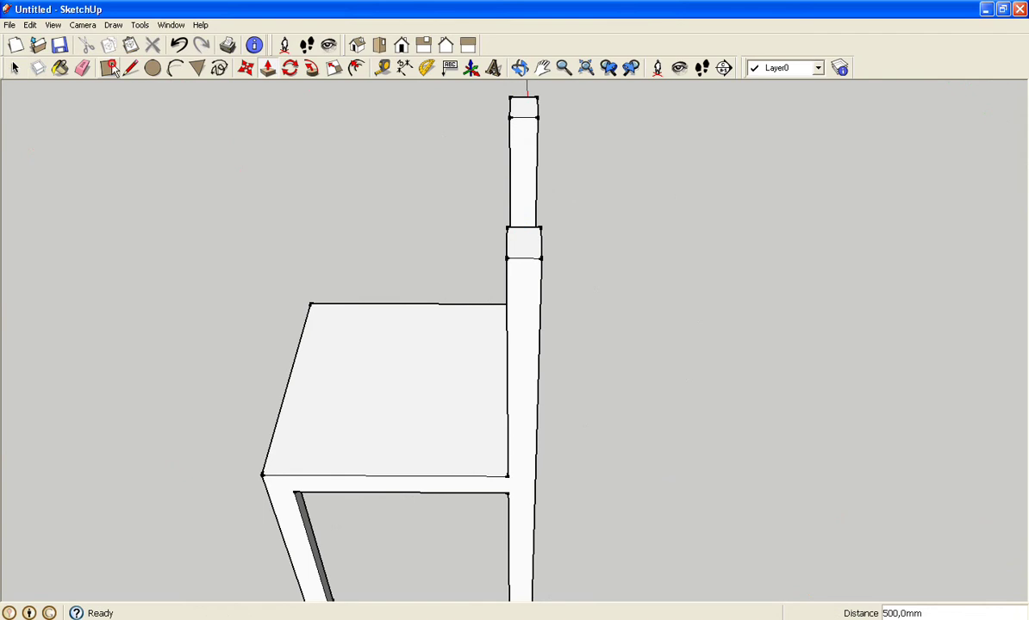
Draw an 80 × 50 rectangle just below the top of the back post
click(108, 67)
mouse_move(629, 155)
middle_down()
mouse_move(542, 137)
mouse_move(615, 231)
middle_up()
scroll(615, 231, up, 2)
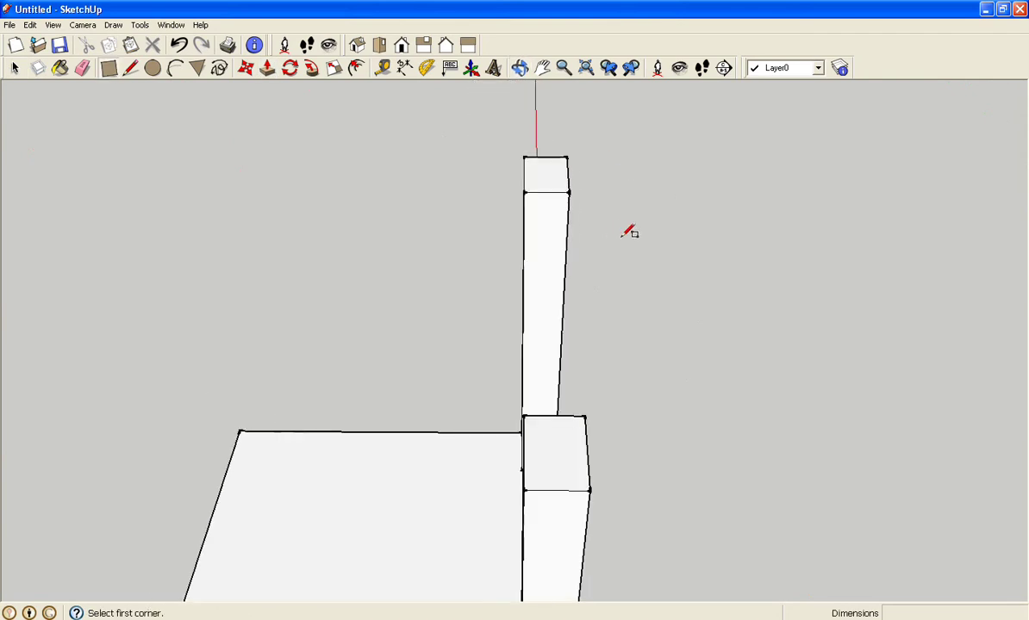
scroll(620, 229, up, 1)
click(520, 190)
text(80;50)
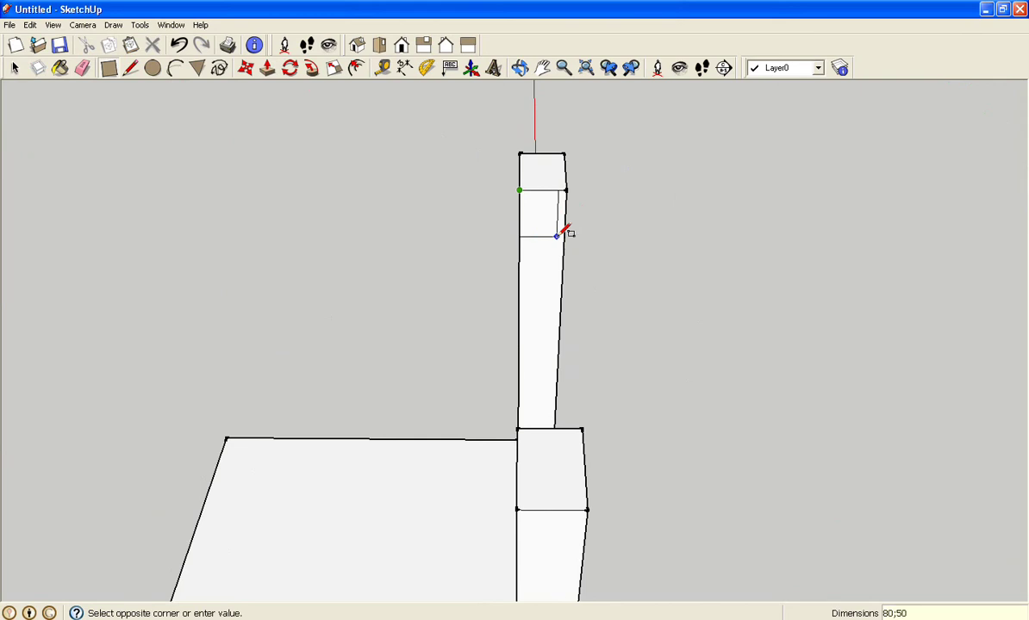
key(Return)
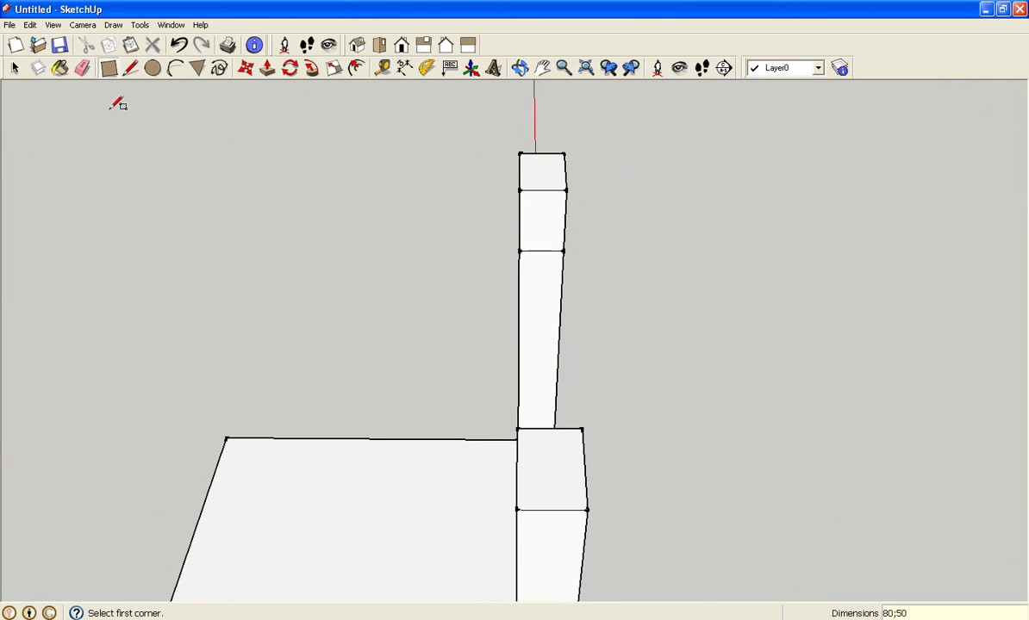
Push/Pull the new face 330 mm across to the other post and orbit to inspect
key(p)
click(559, 226)
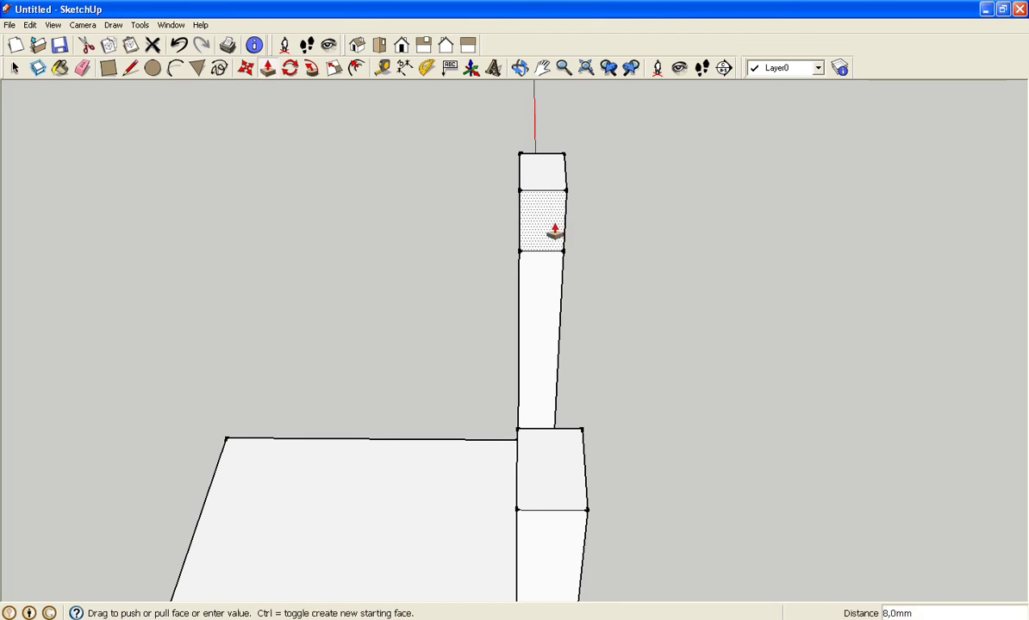
click(584, 437)
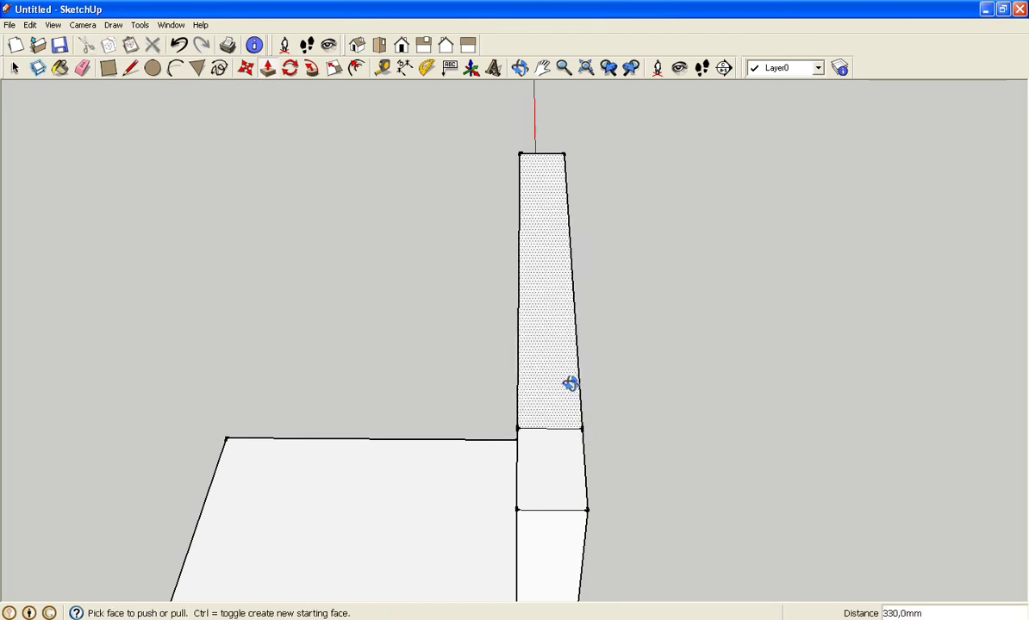
mouse_move(570, 383)
middle_down()
mouse_move(671, 283)
mouse_move(891, 265)
middle_up()
mouse_move(655, 329)
middle_down()
mouse_move(614, 321)
mouse_move(482, 367)
mouse_move(457, 362)
middle_up()
click(15, 68)
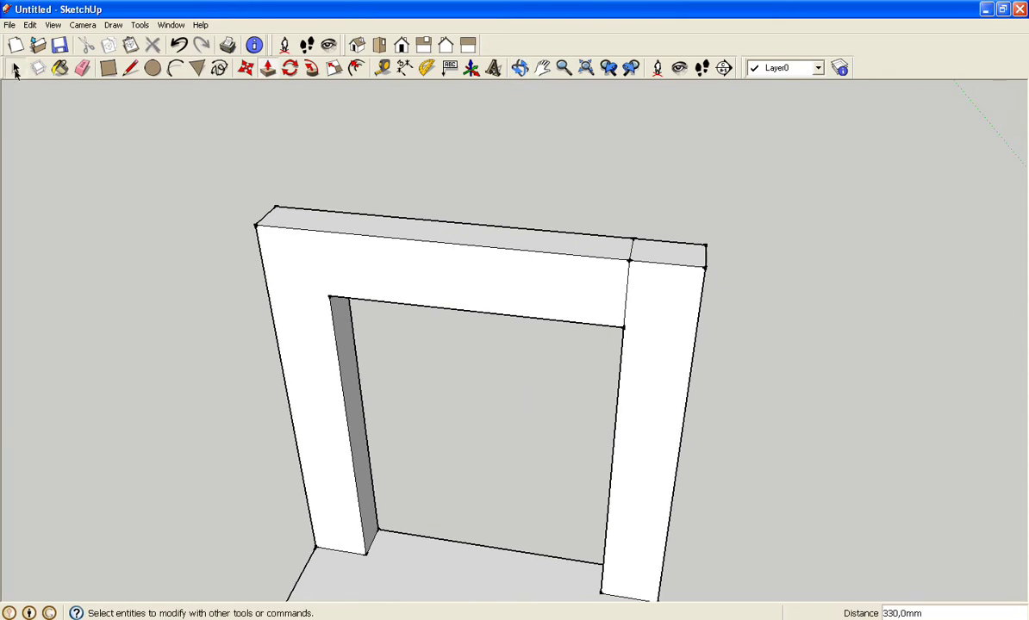
click(627, 303)
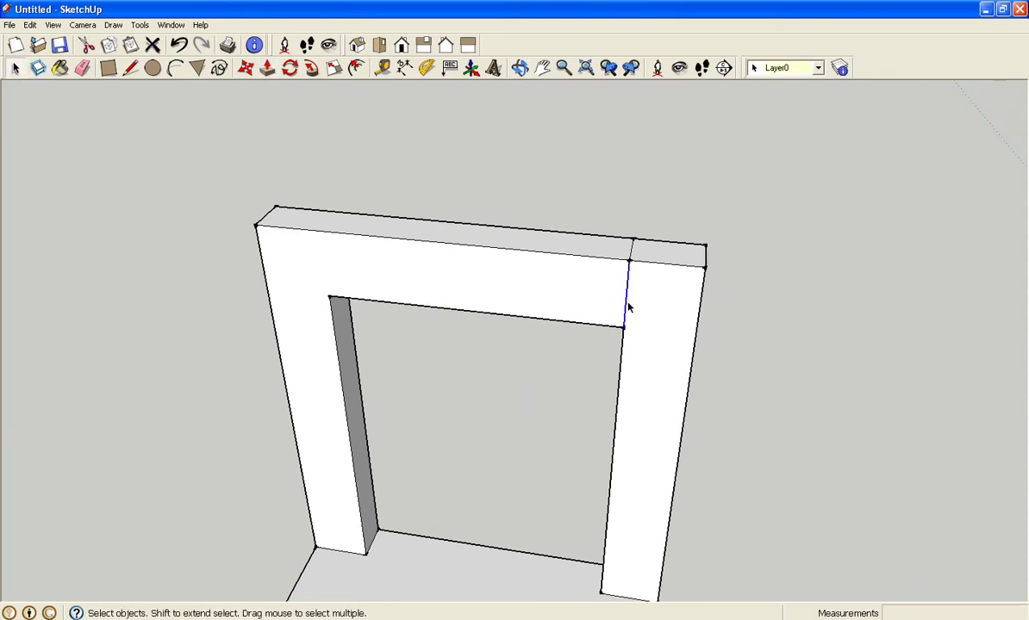
middle_drag(655, 291, 588, 373)
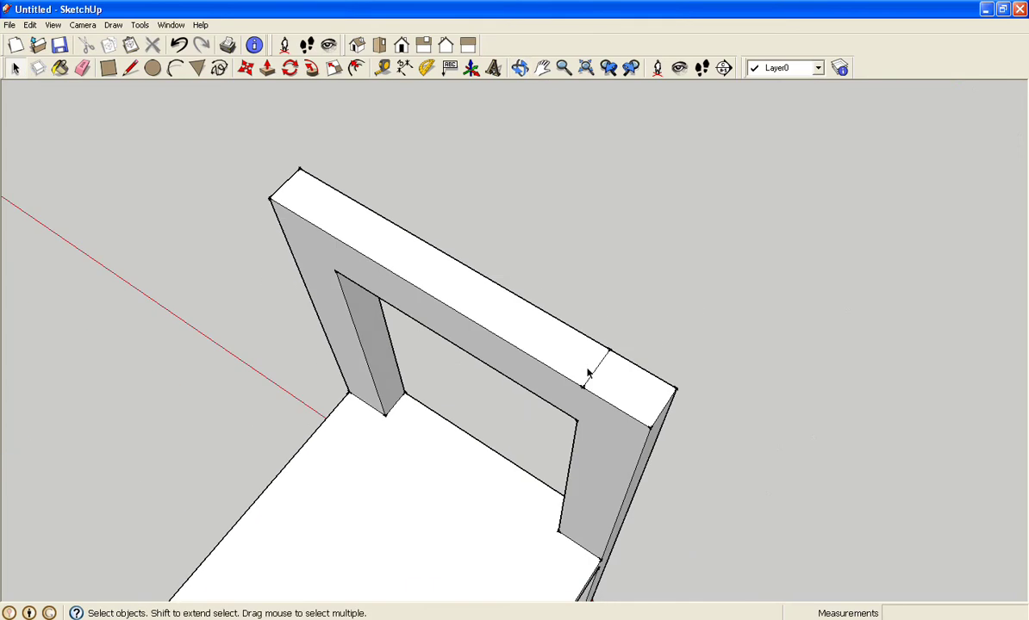
mouse_move(691, 312)
middle_down()
mouse_move(263, 211)
mouse_move(372, 276)
mouse_move(282, 209)
middle_up()
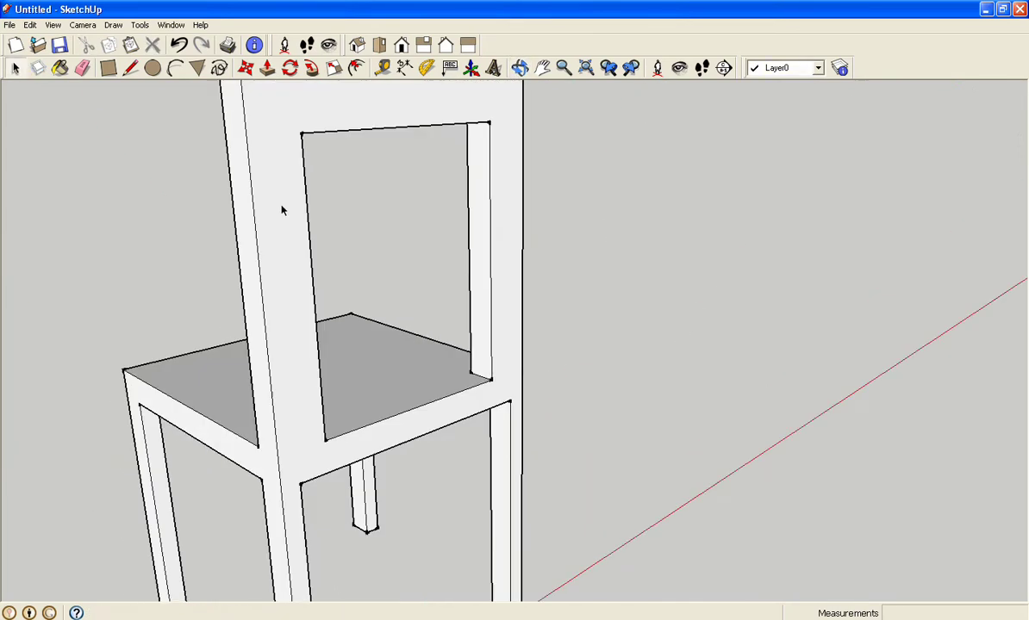
mouse_move(690, 230)
middle_down()
mouse_move(629, 287)
mouse_move(349, 253)
mouse_move(285, 170)
mouse_move(489, 229)
middle_up()
mouse_move(677, 204)
middle_down()
mouse_move(432, 252)
mouse_move(322, 235)
mouse_move(647, 194)
mouse_move(627, 245)
mouse_move(607, 244)
middle_up()
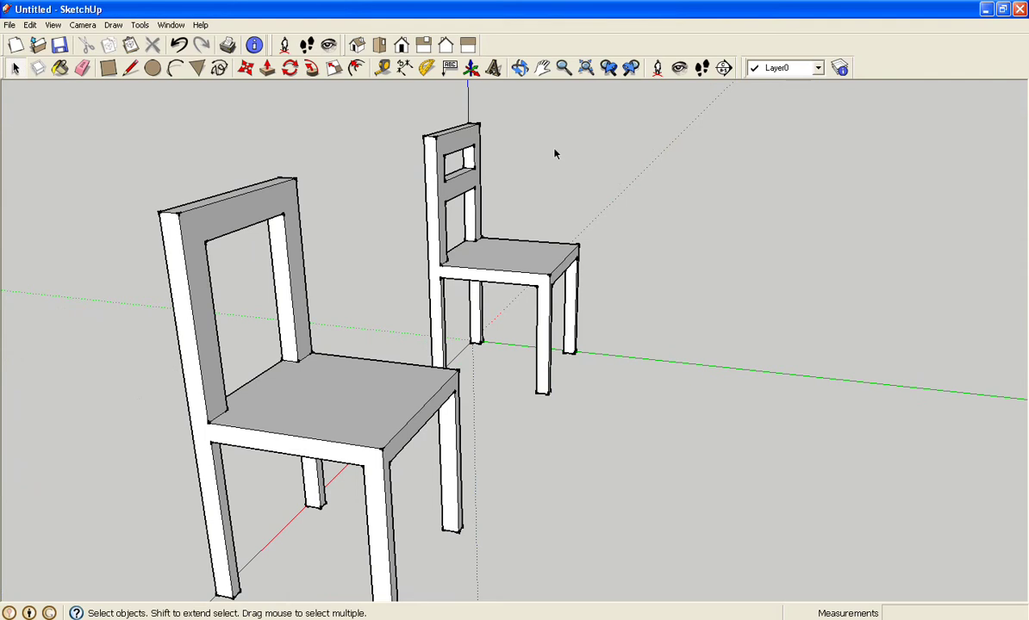
scroll(555, 154, up, 2)
scroll(524, 138, up, 1)
scroll(469, 142, up, 2)
scroll(466, 159, up, 2)
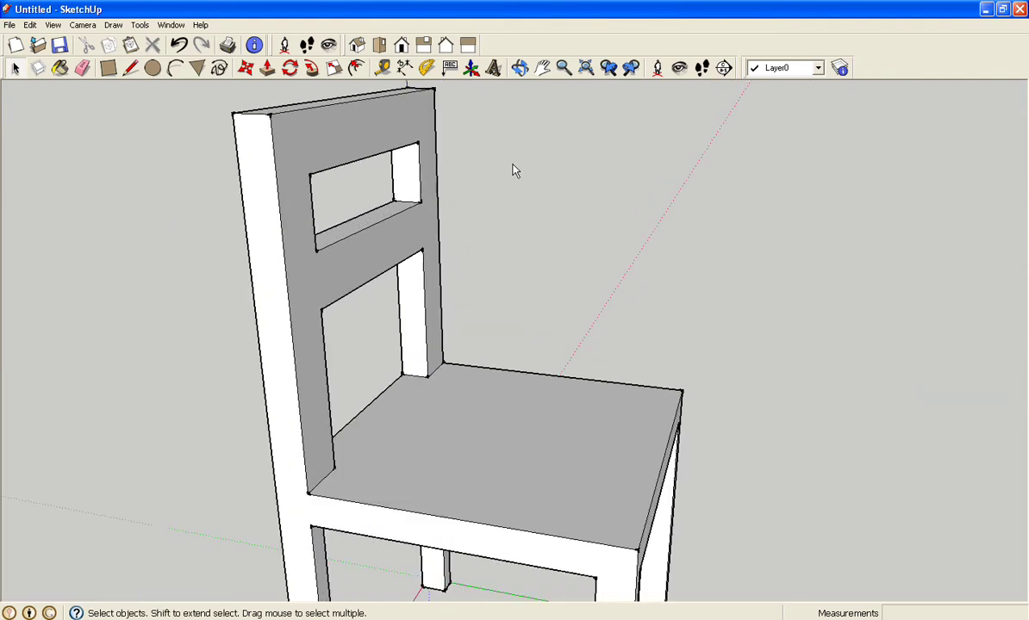
click(384, 68)
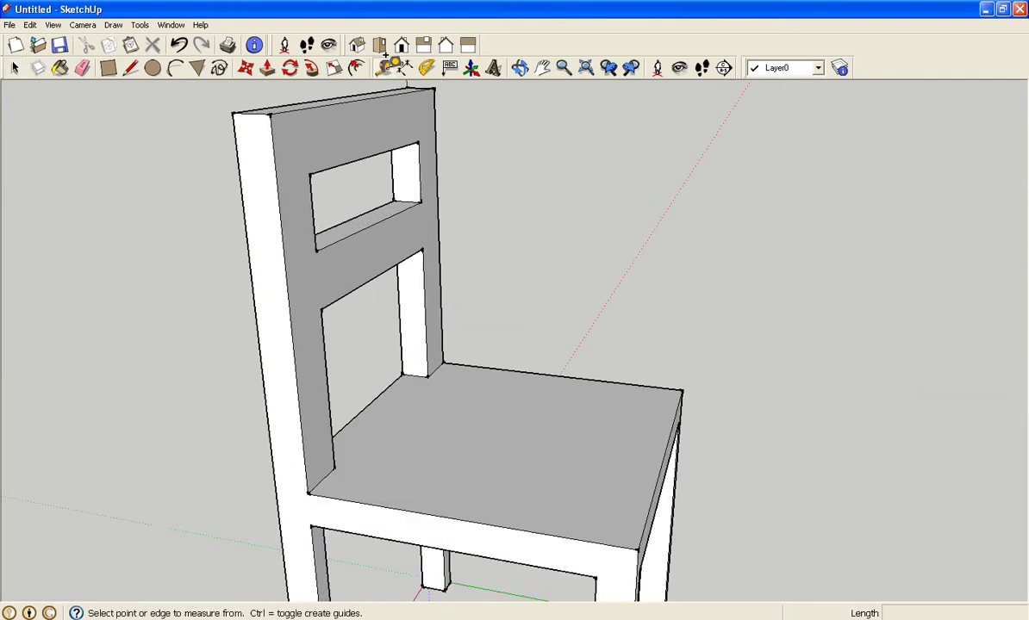
click(419, 141)
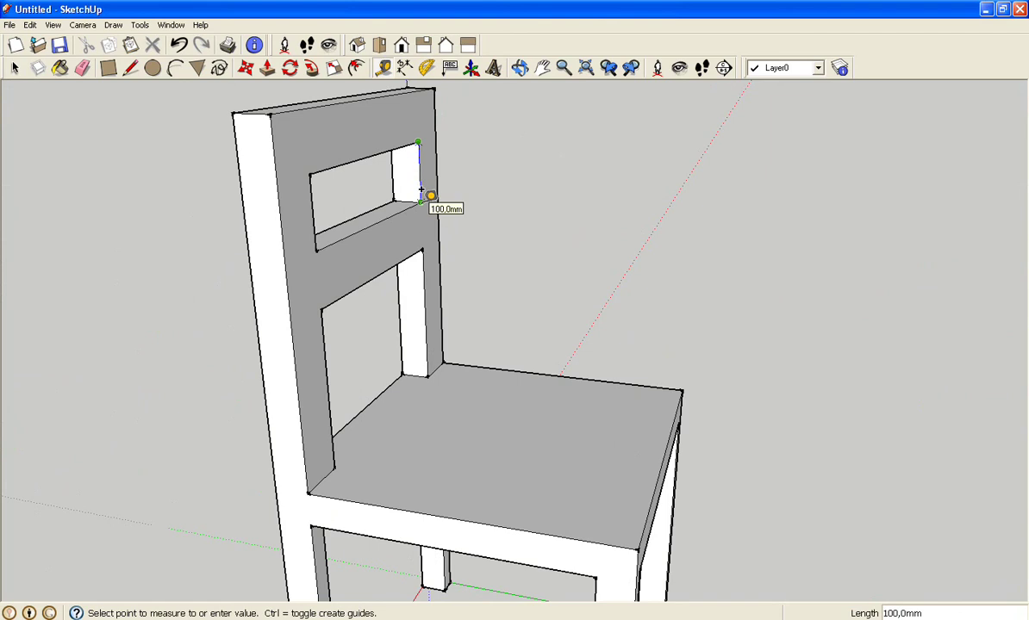
click(423, 212)
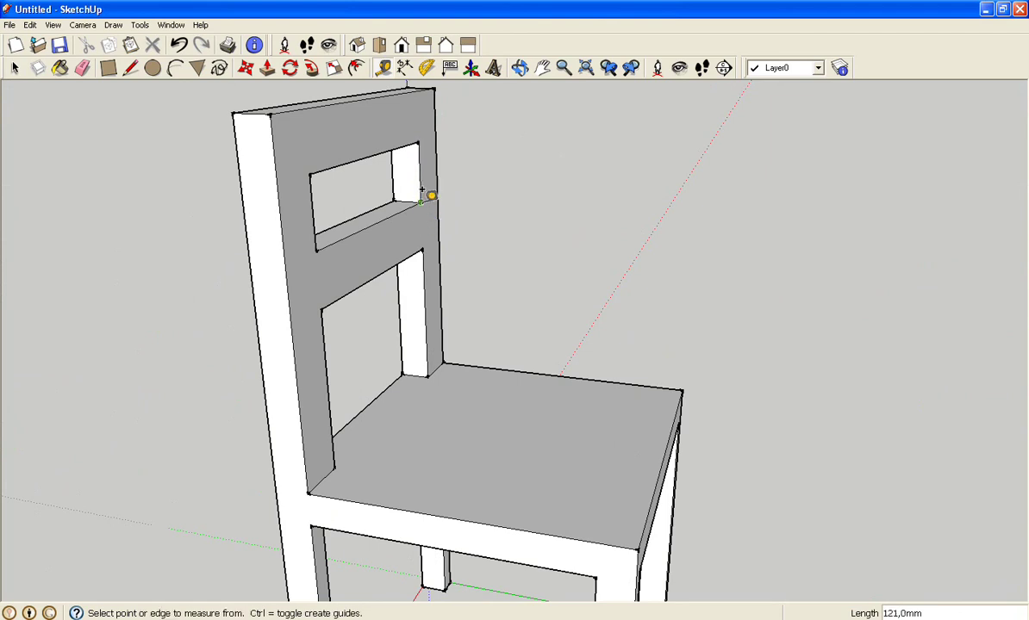
mouse_move(159, 270)
middle_down()
mouse_move(381, 99)
mouse_move(408, 218)
middle_up()
scroll(405, 252, down, 3)
scroll(379, 267, down, 2)
mouse_move(352, 282)
middle_down()
mouse_move(469, 266)
mouse_move(524, 273)
middle_up()
scroll(524, 273, up, 2)
scroll(524, 274, up, 2)
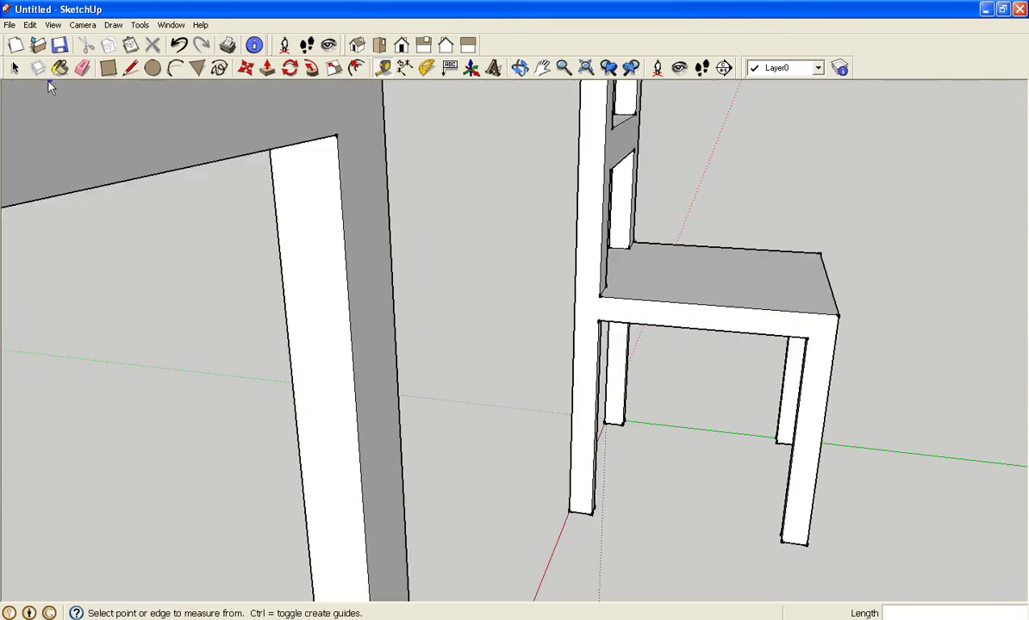
Mark a line 100 mm down the post edge and draw a rectangle across its face
click(130, 67)
click(336, 136)
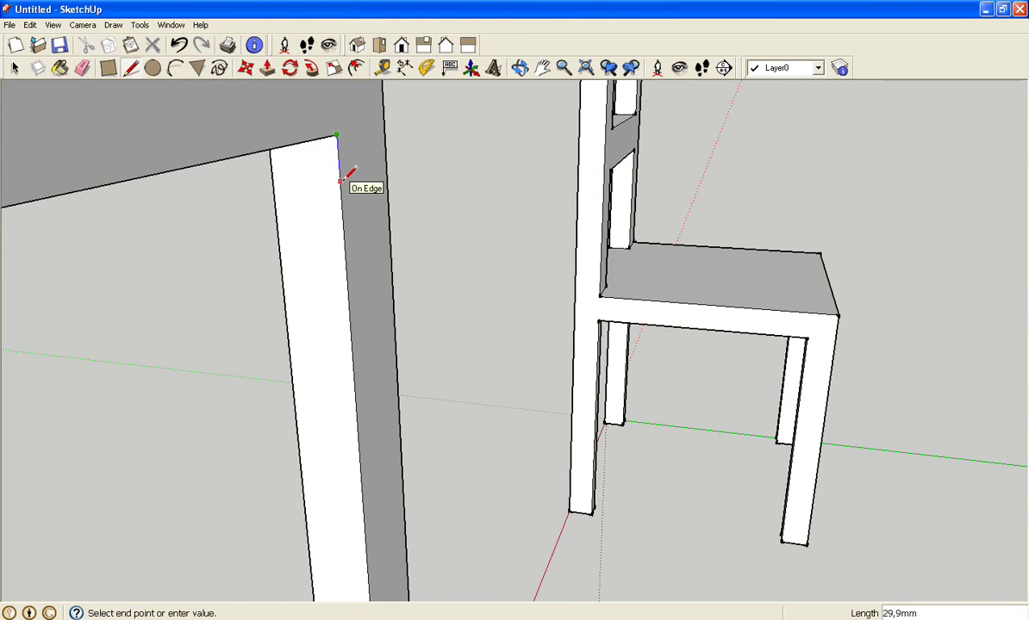
text(100)
key(Return)
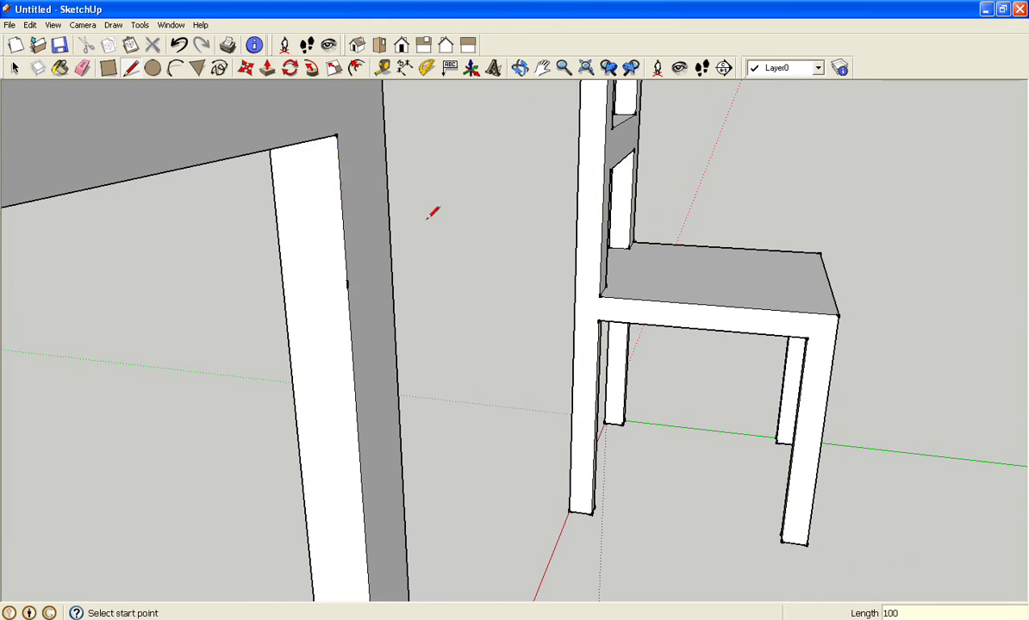
click(110, 68)
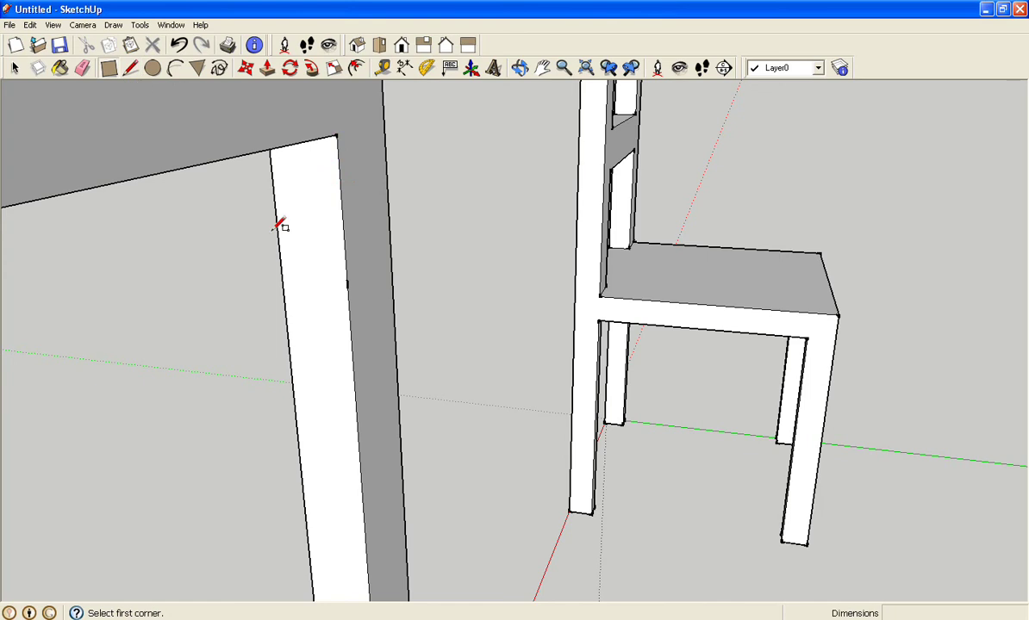
click(347, 284)
text(80;50)
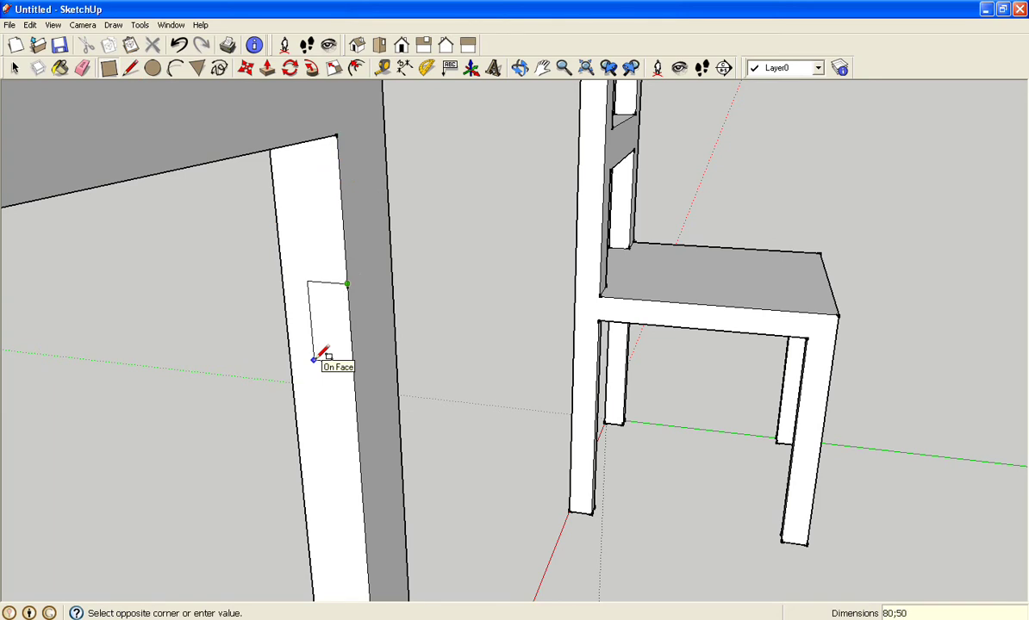
click(314, 360)
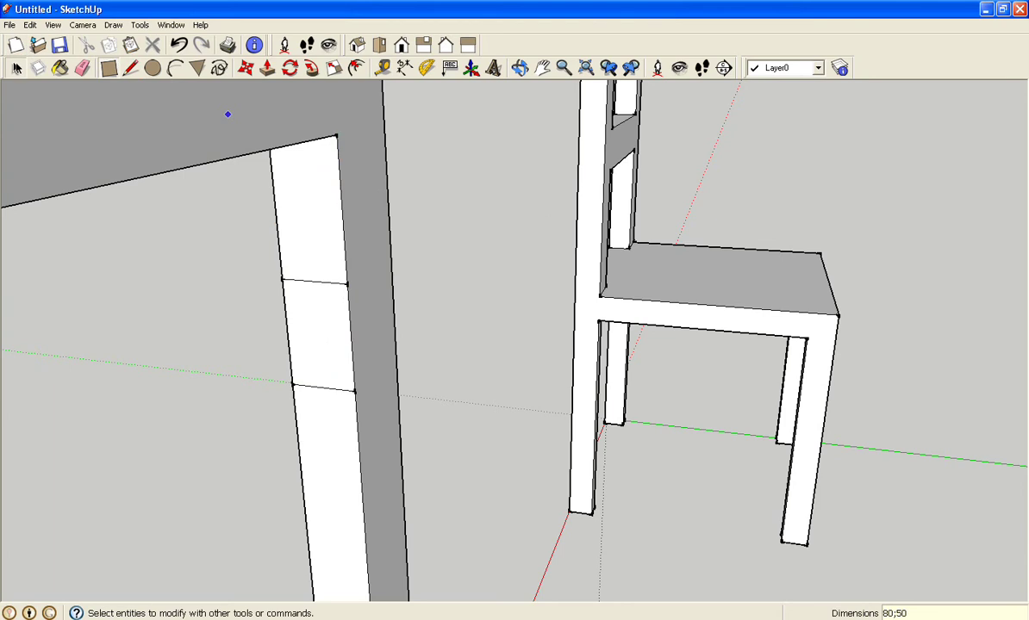
Push/Pull the post's middle face 330 mm across to the opposite post as a crossbar
click(14, 67)
scroll(325, 241, up, 2)
scroll(336, 235, up, 1)
click(355, 240)
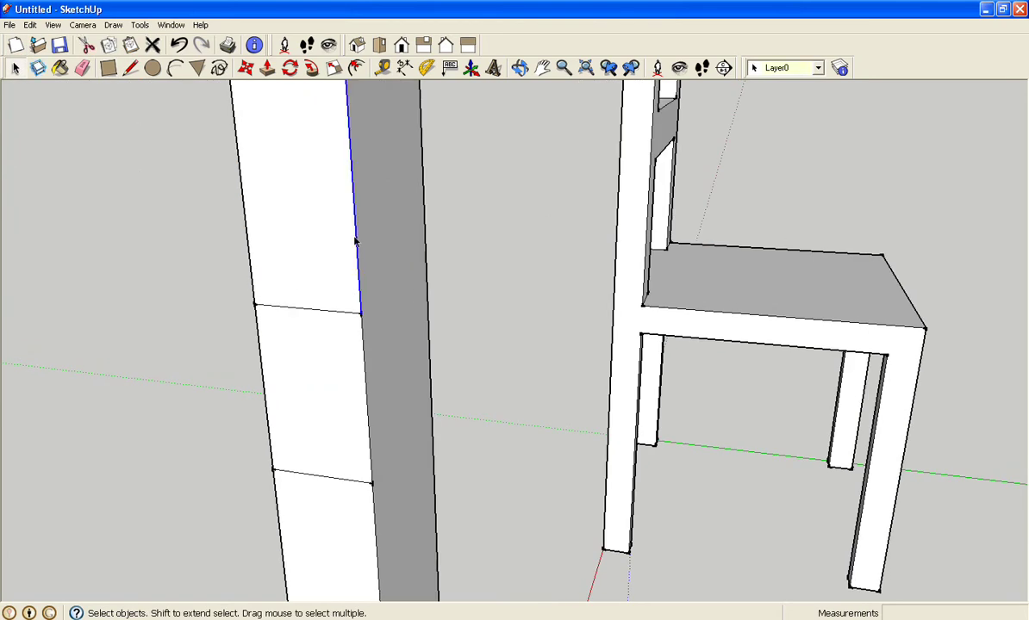
click(204, 229)
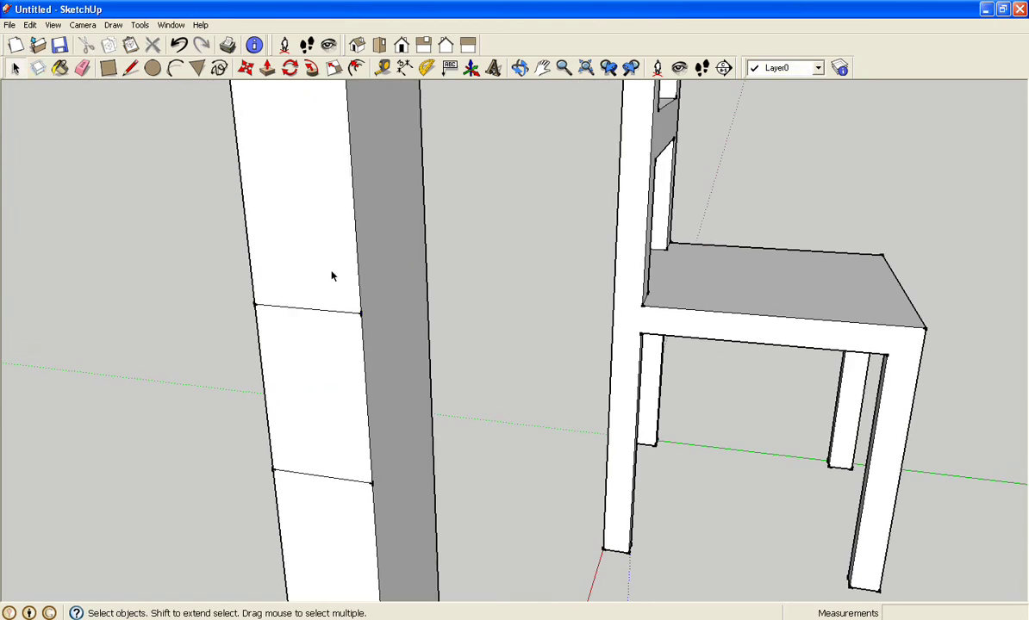
click(246, 276)
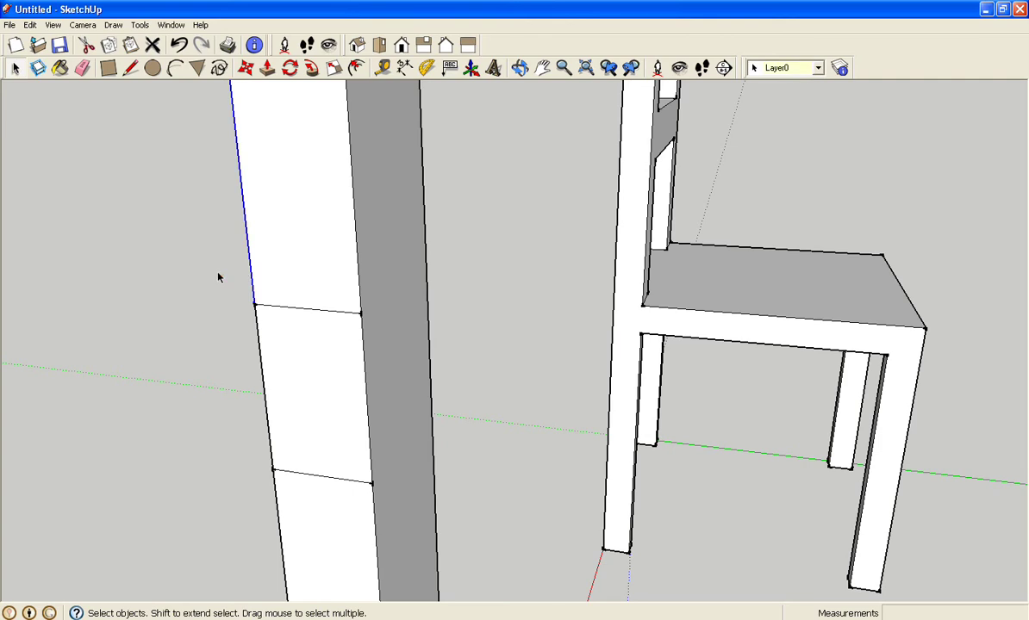
click(219, 277)
middle_drag(219, 277, 307, 198)
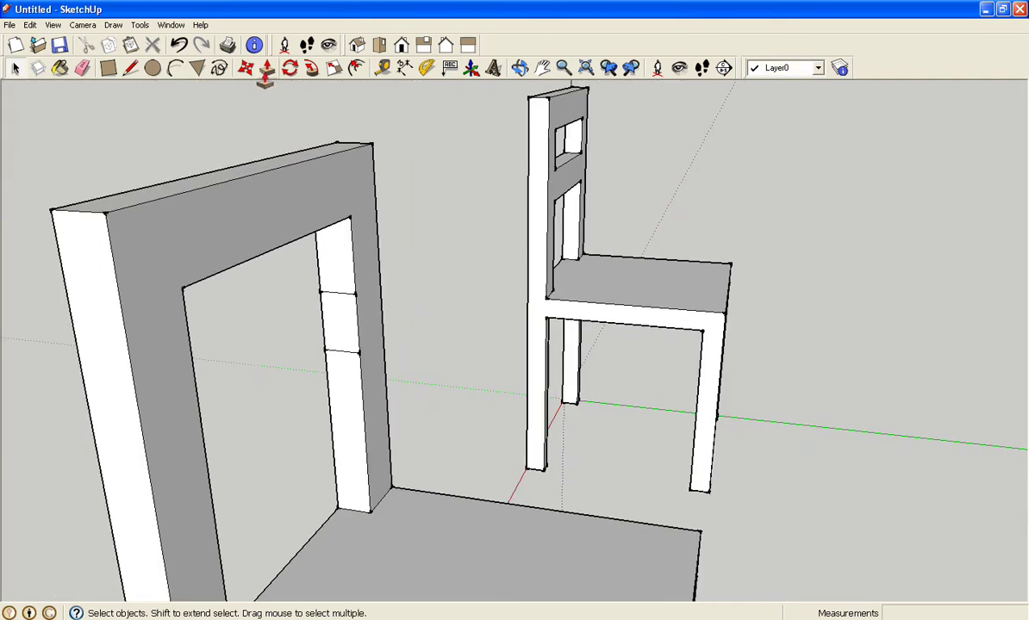
click(267, 69)
drag(332, 315, 180, 434)
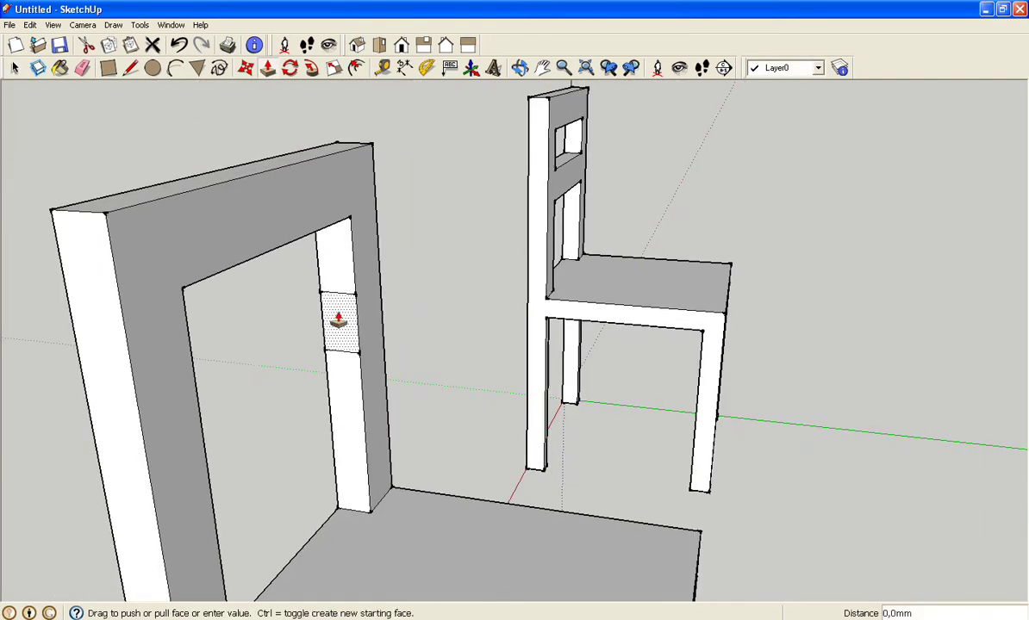
click(173, 435)
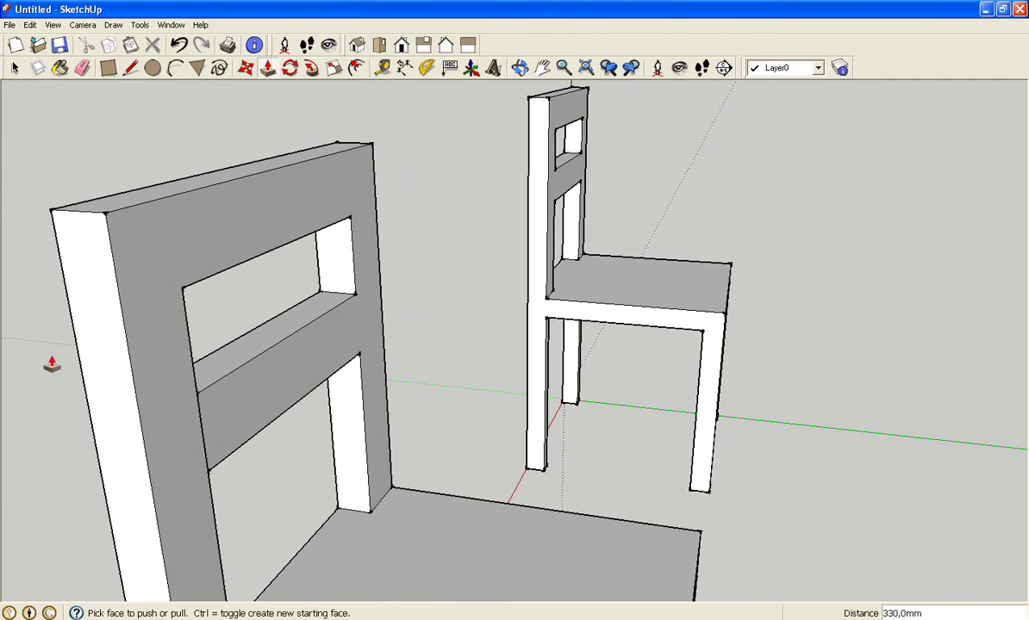
mouse_move(228, 323)
middle_down()
mouse_move(233, 335)
mouse_move(156, 315)
mouse_move(346, 363)
mouse_move(101, 149)
middle_up()
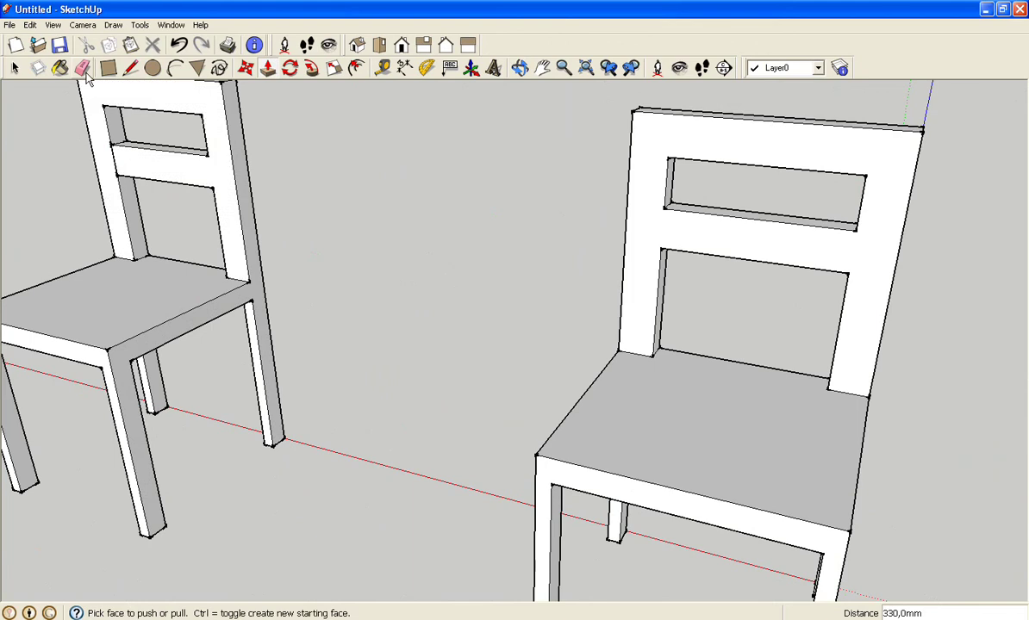
Tape-measure the 330 mm gap between the back posts
click(383, 68)
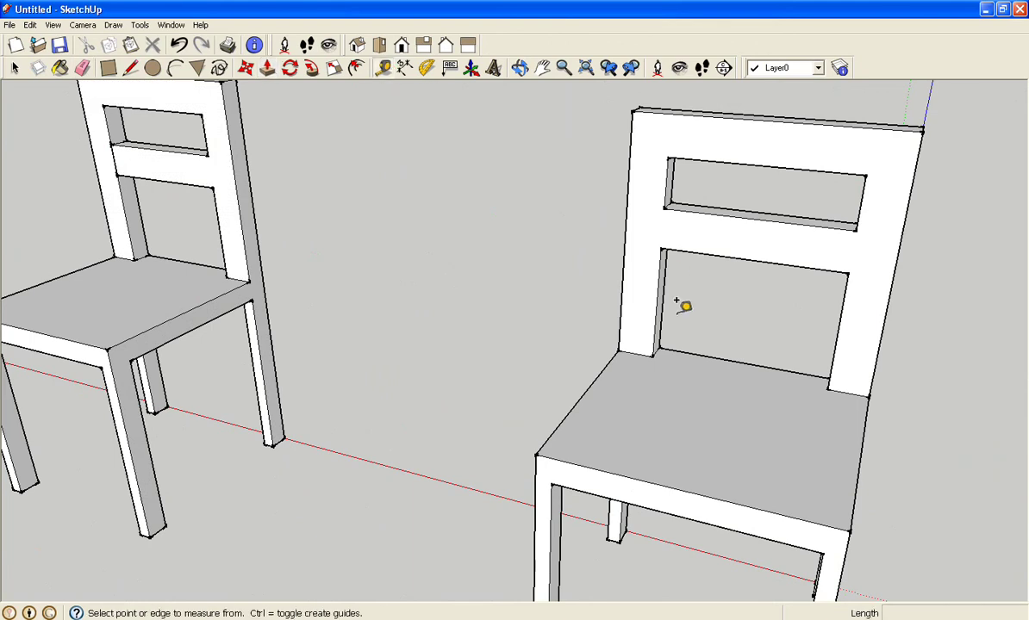
click(654, 355)
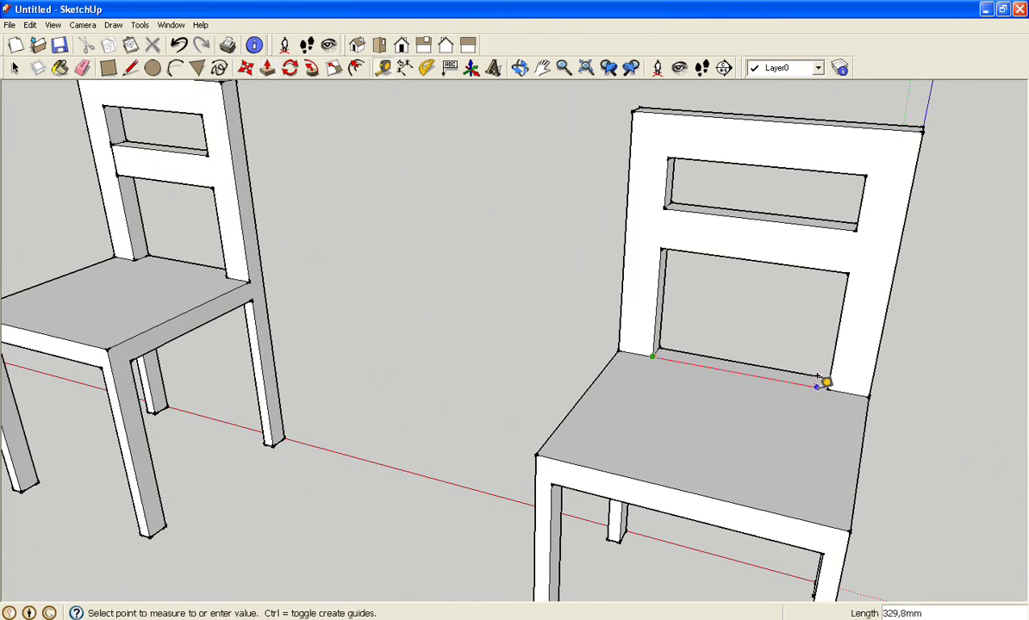
click(614, 332)
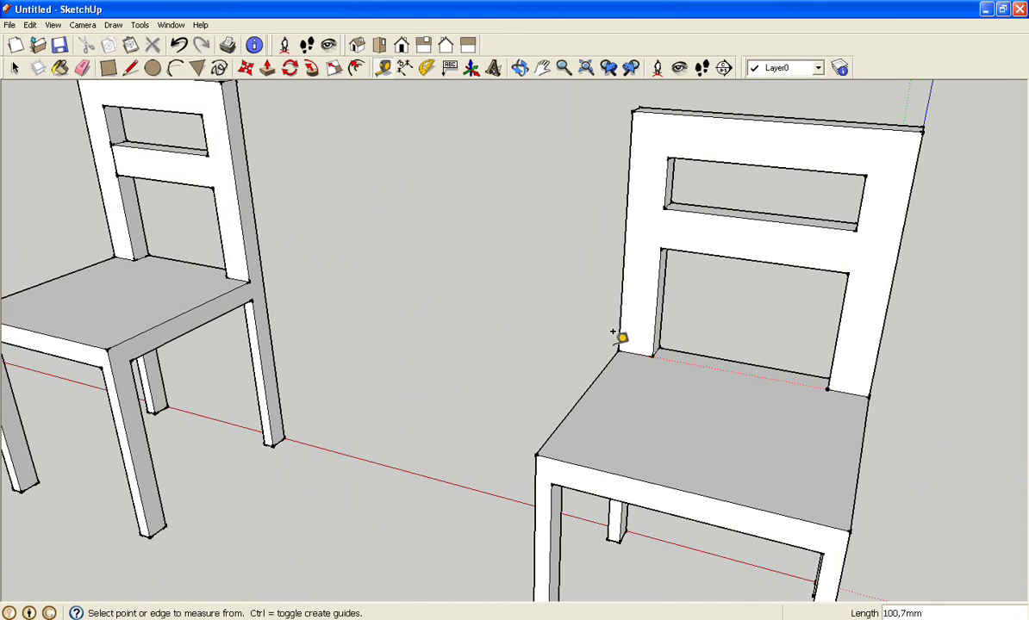
scroll(444, 307, down, 3)
mouse_move(457, 308)
middle_down()
mouse_move(426, 315)
mouse_move(696, 357)
mouse_move(597, 386)
mouse_move(759, 356)
middle_up()
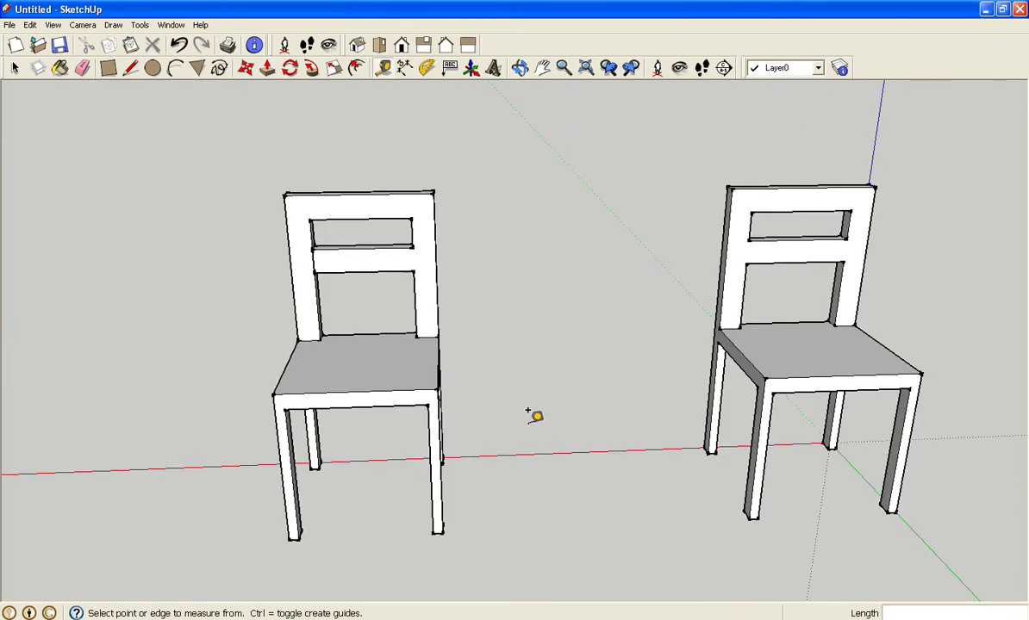
scroll(438, 428, up, 2)
scroll(439, 426, up, 1)
middle_drag(579, 429, 615, 395)
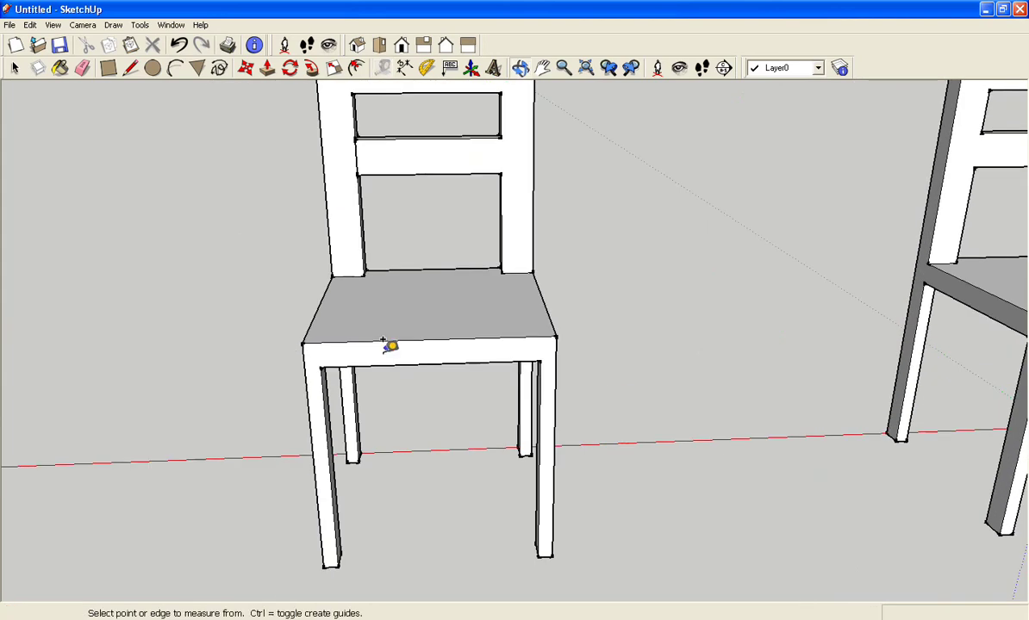
scroll(364, 361, up, 1)
scroll(361, 357, up, 1)
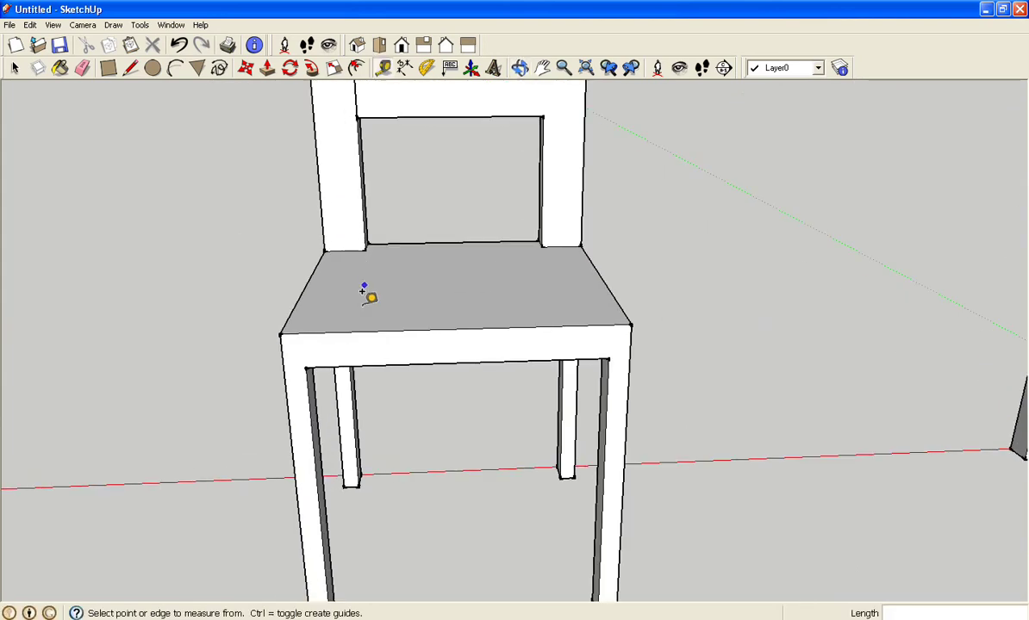
Measure the distance between the chair's legs
click(359, 485)
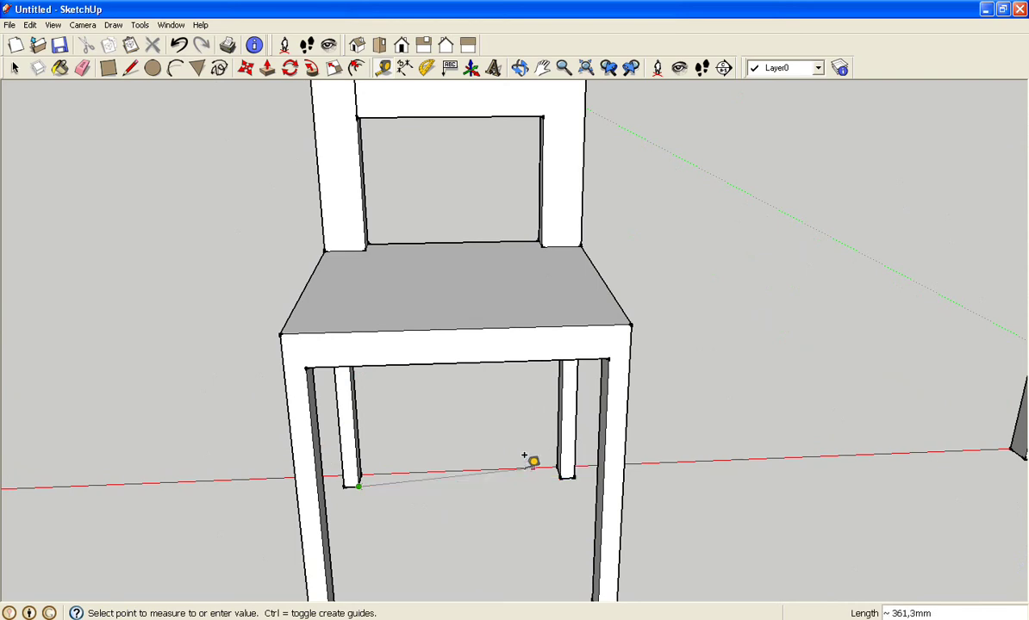
click(450, 438)
scroll(448, 434, up, 2)
scroll(445, 430, down, 1)
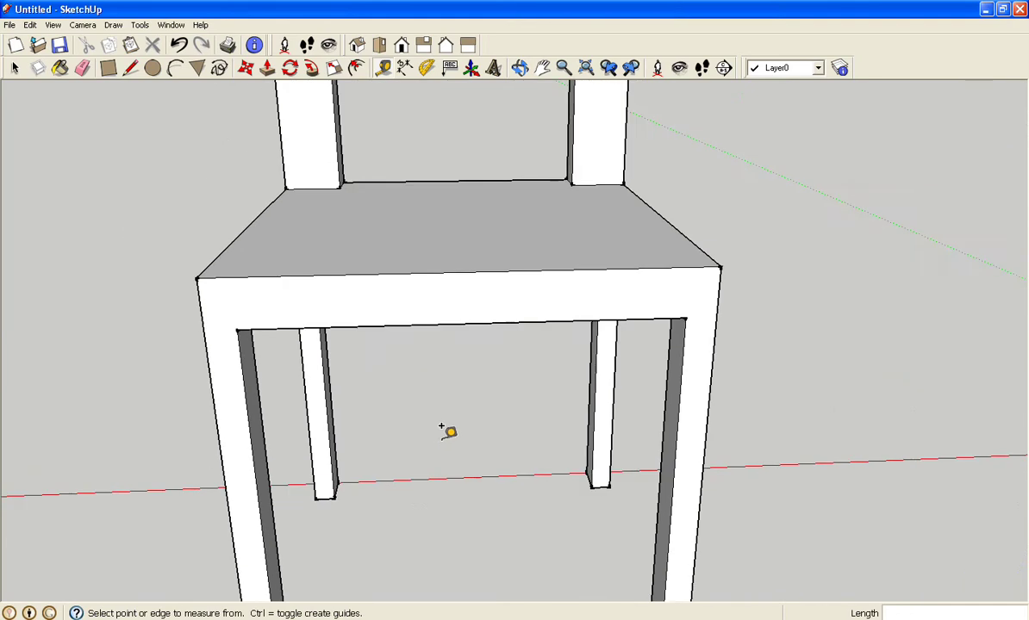
scroll(442, 425, down, 2)
shift+middle_drag(607, 330, 608, 431)
scroll(524, 415, up, 2)
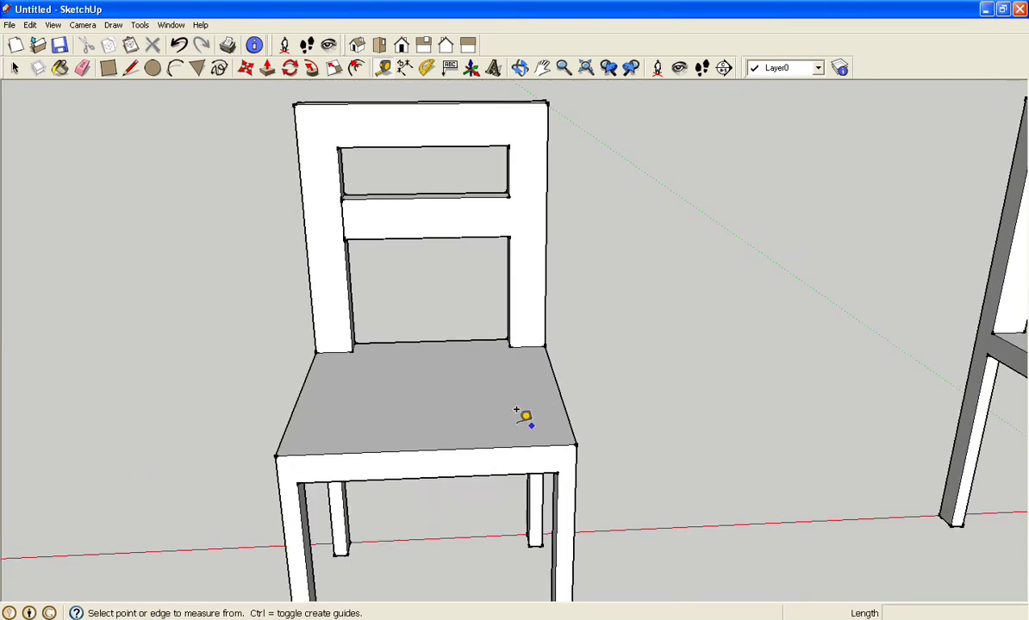
scroll(345, 335, up, 1)
Measure the seat width and the 75 mm width of each back post on the left chair
click(337, 344)
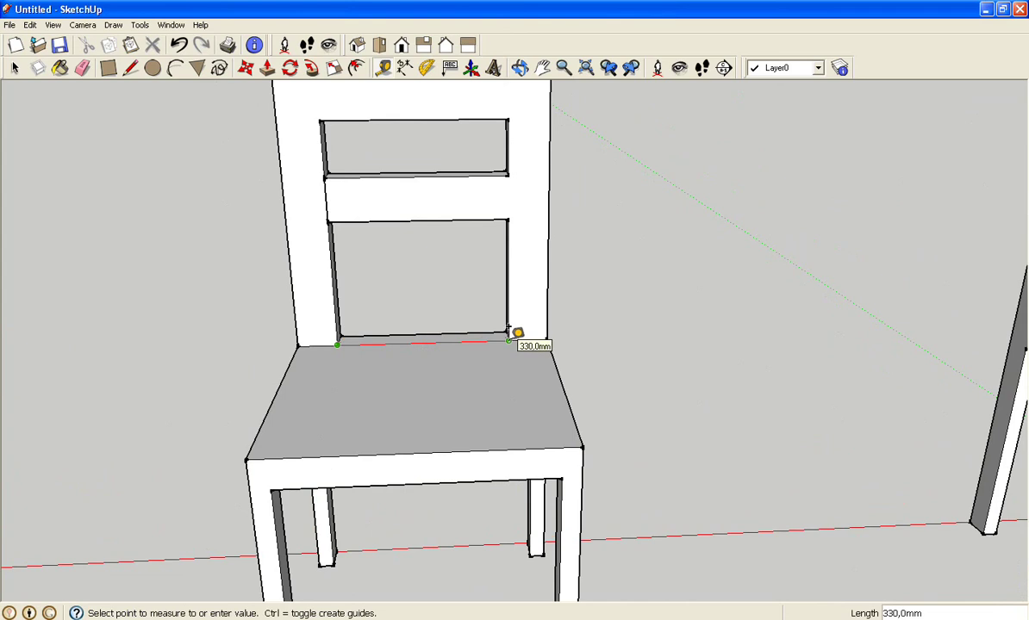
click(455, 336)
click(297, 345)
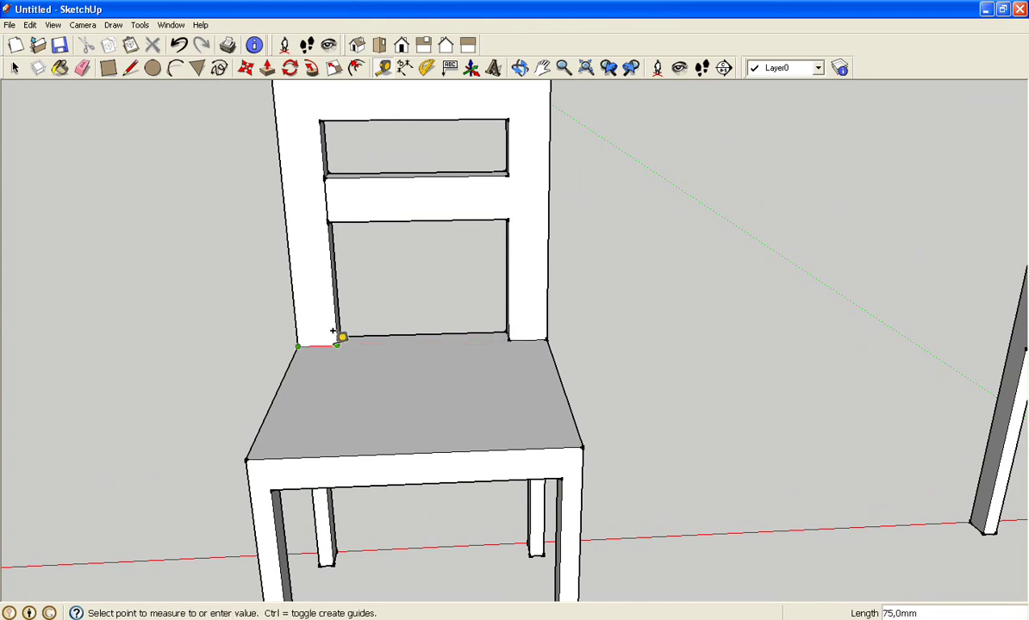
click(340, 333)
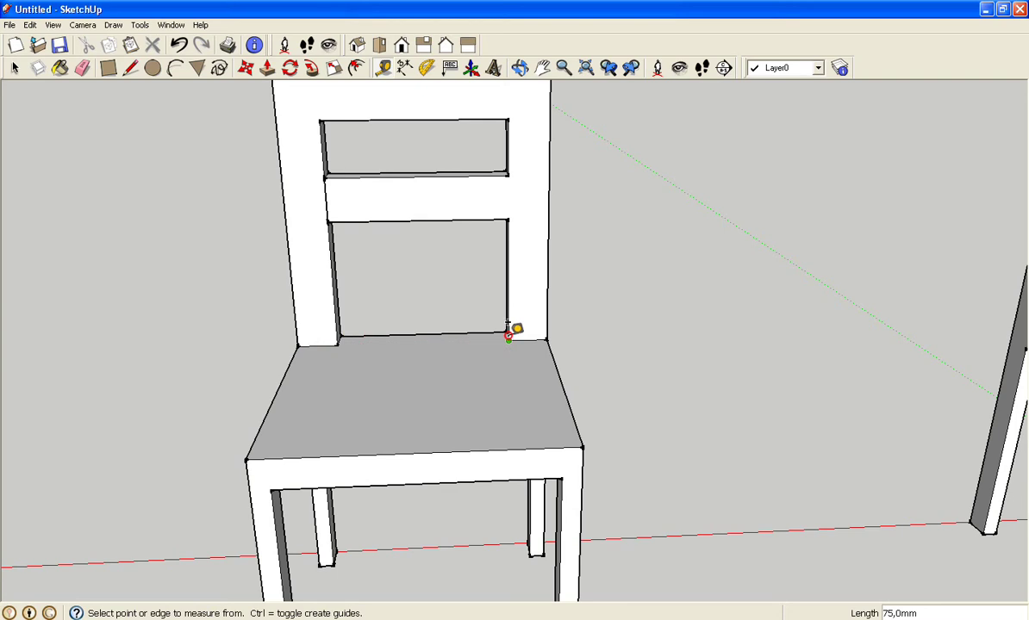
click(509, 337)
click(548, 339)
Measure the 75 mm back-post widths on the second chair, then orbit around both chairs
scroll(666, 304, down, 2)
mouse_move(838, 291)
middle_down()
mouse_move(636, 349)
mouse_move(360, 327)
middle_up()
scroll(510, 358, up, 1)
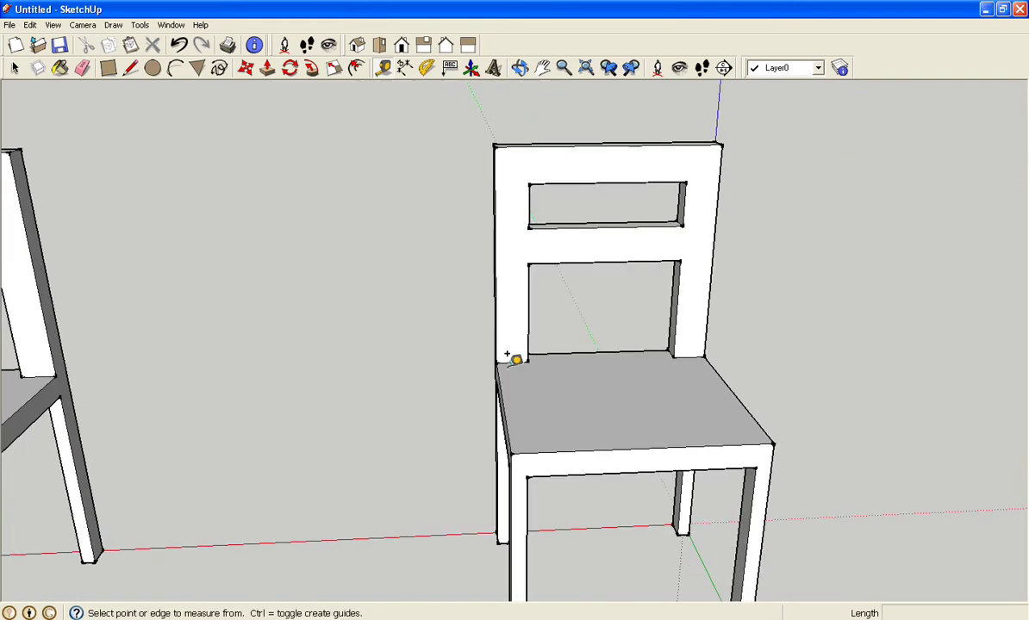
scroll(503, 354, up, 1)
click(493, 361)
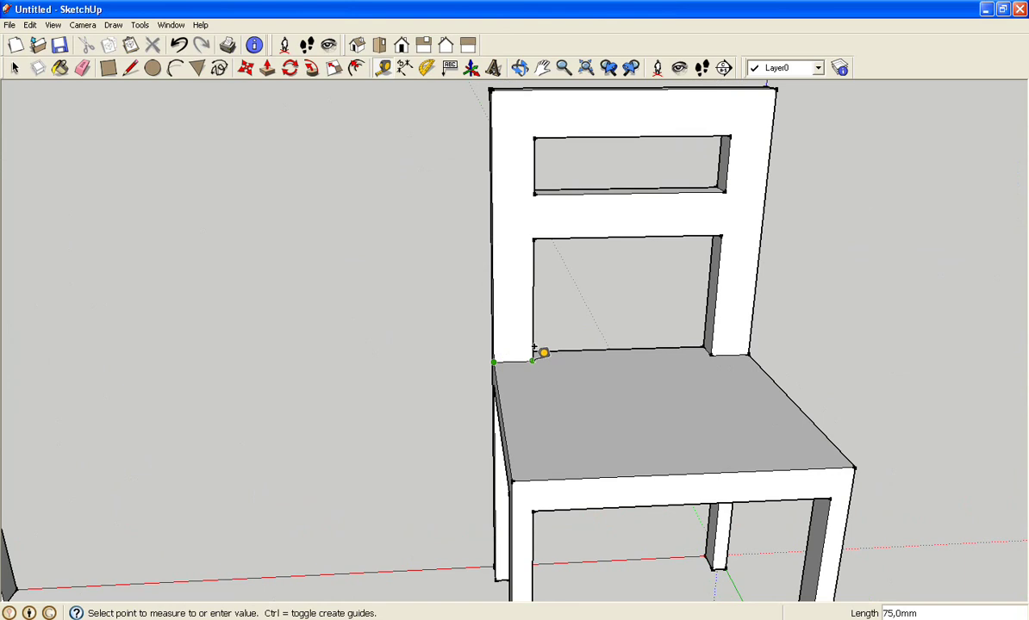
click(543, 348)
click(714, 345)
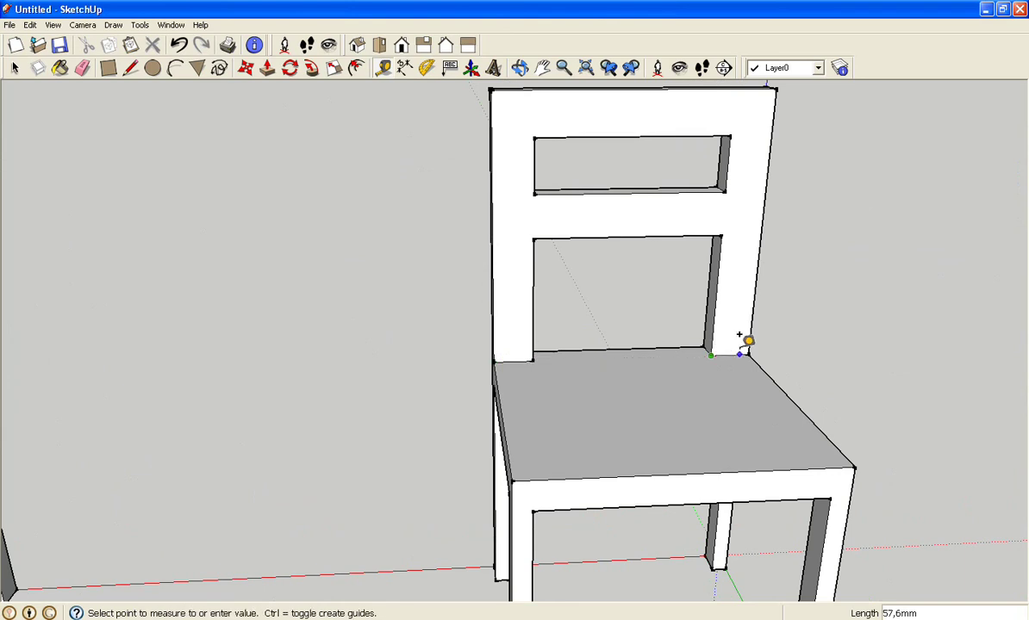
click(748, 340)
scroll(494, 374, down, 1)
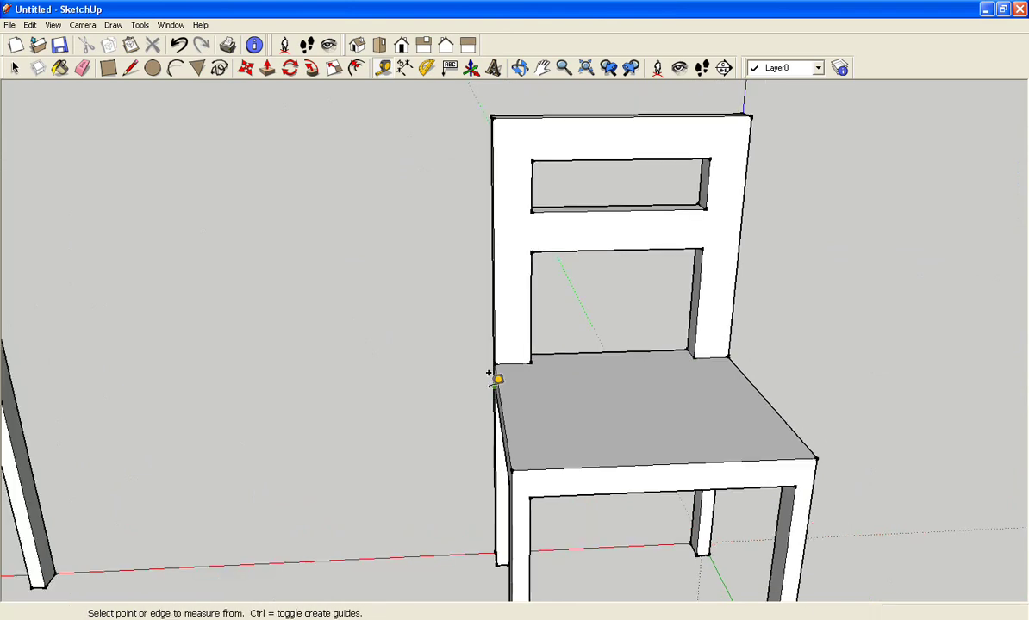
scroll(464, 380, down, 2)
mouse_move(435, 369)
middle_down()
mouse_move(671, 361)
mouse_move(799, 383)
middle_up()
mouse_move(604, 339)
middle_down()
mouse_move(712, 386)
mouse_move(652, 420)
mouse_move(524, 412)
mouse_move(650, 353)
mouse_move(804, 420)
middle_up()
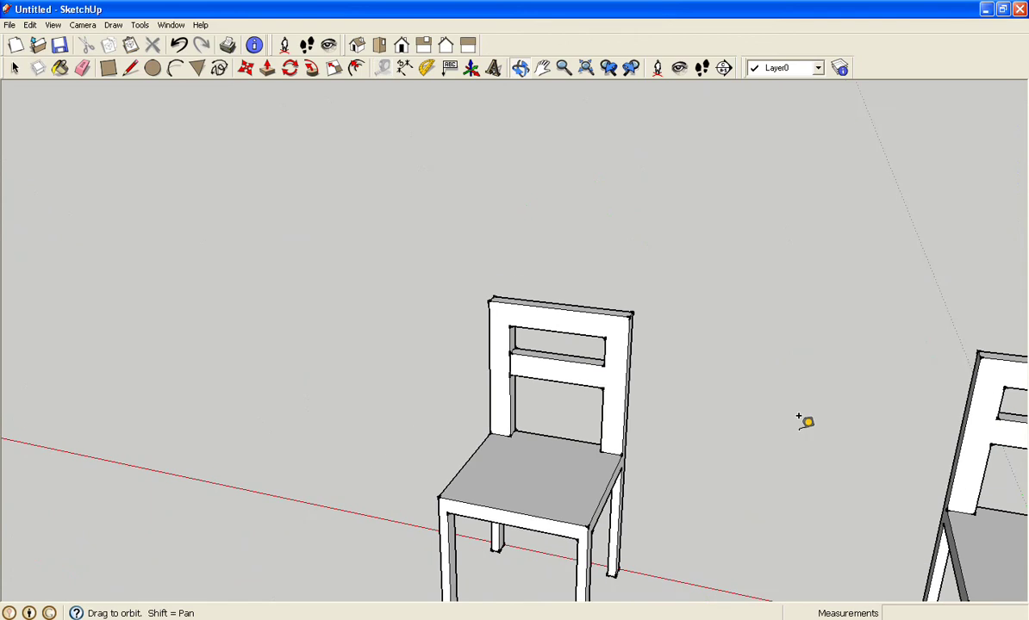
Return to the Select tool and pick the vertical edge at the crossbar's end
scroll(684, 370, up, 2)
scroll(648, 347, up, 2)
mouse_move(647, 346)
middle_down()
mouse_move(648, 356)
mouse_move(804, 360)
middle_up()
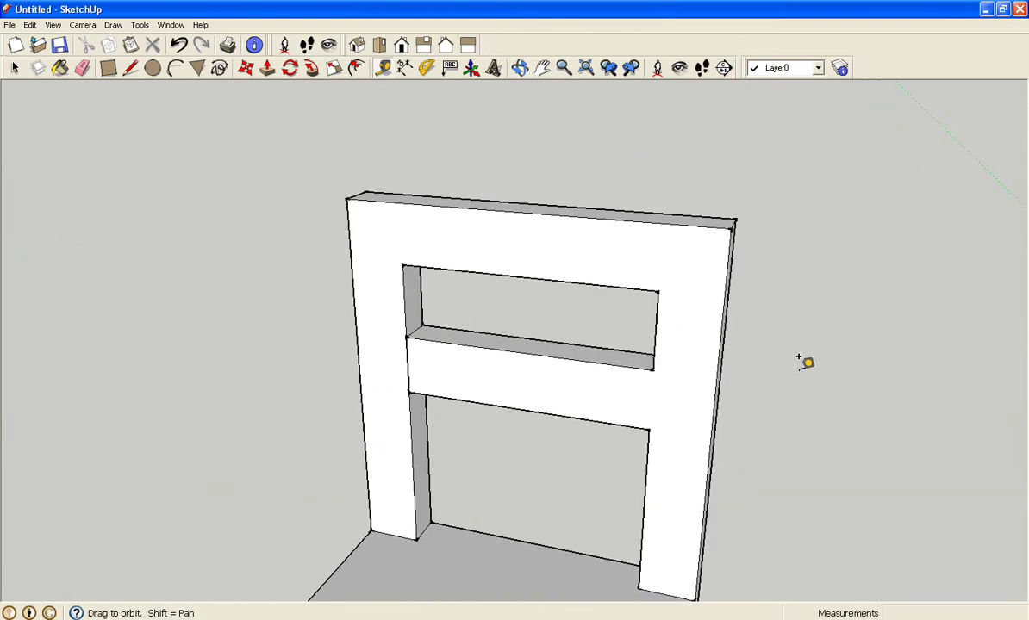
scroll(804, 360, up, 1)
scroll(804, 360, up, 1)
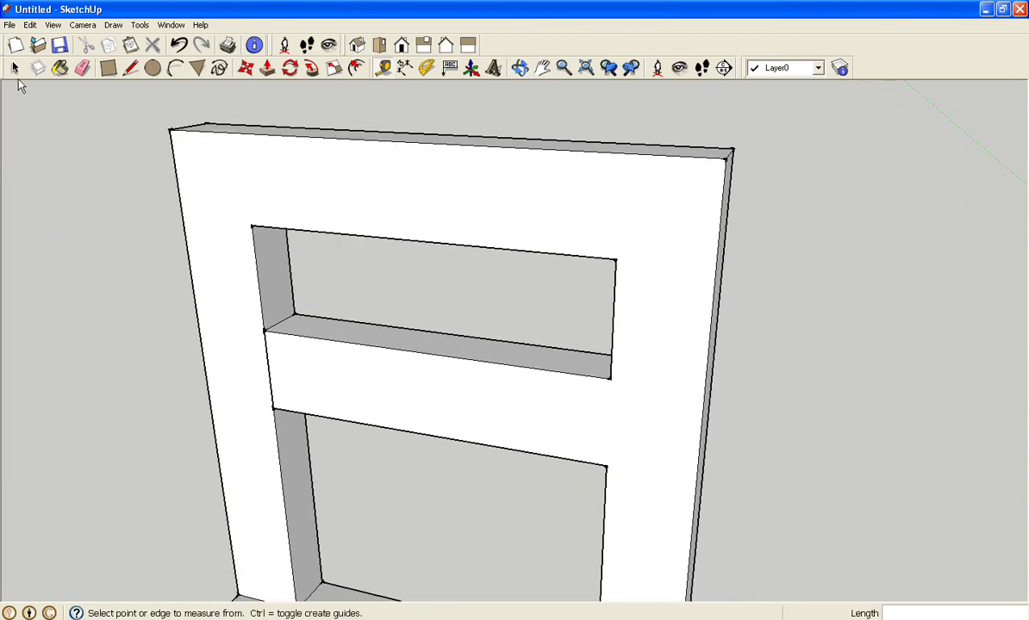
click(19, 69)
click(268, 348)
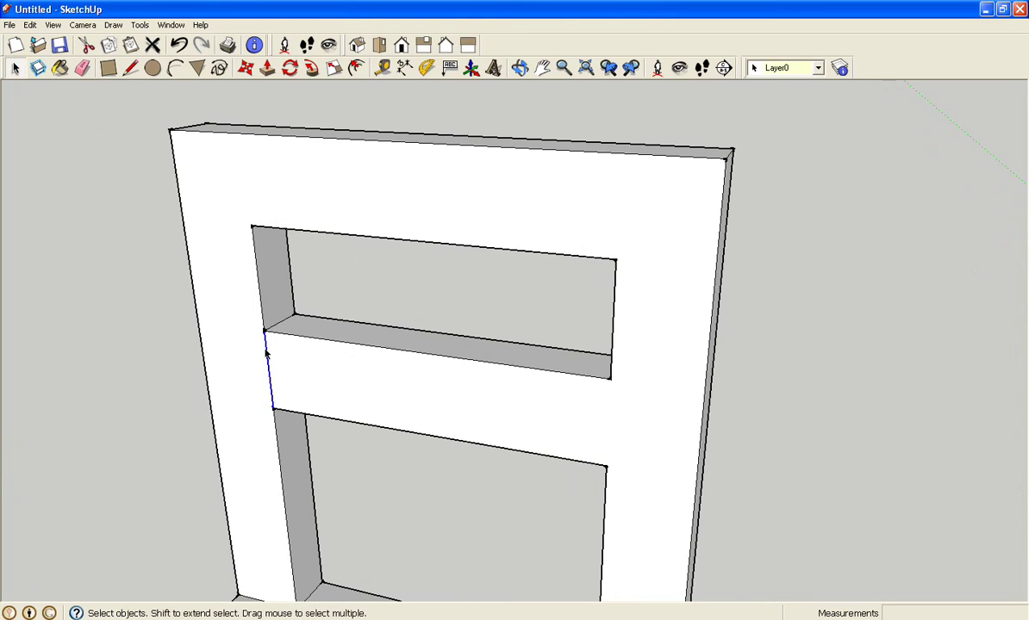
Orbit and zoom to a frontal view showing both chairs side by side
mouse_move(266, 349)
middle_down()
mouse_move(209, 338)
mouse_move(278, 324)
mouse_move(600, 324)
mouse_move(332, 339)
mouse_move(462, 301)
mouse_move(676, 383)
middle_up()
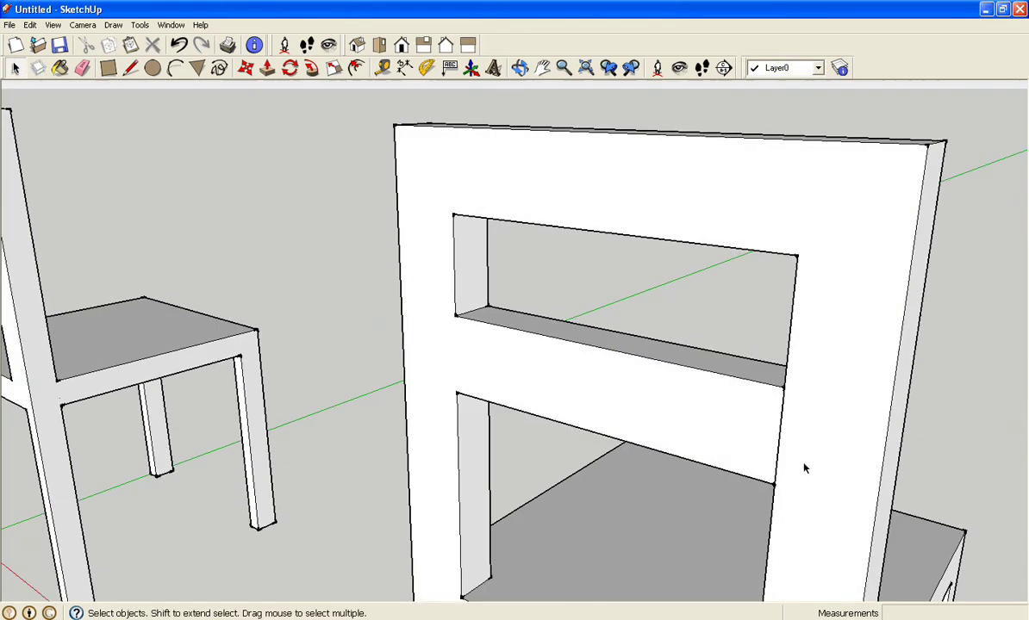
mouse_move(914, 335)
middle_down()
mouse_move(545, 379)
mouse_move(159, 316)
middle_up()
scroll(325, 373, down, 5)
scroll(333, 358, down, 3)
scroll(351, 363, down, 2)
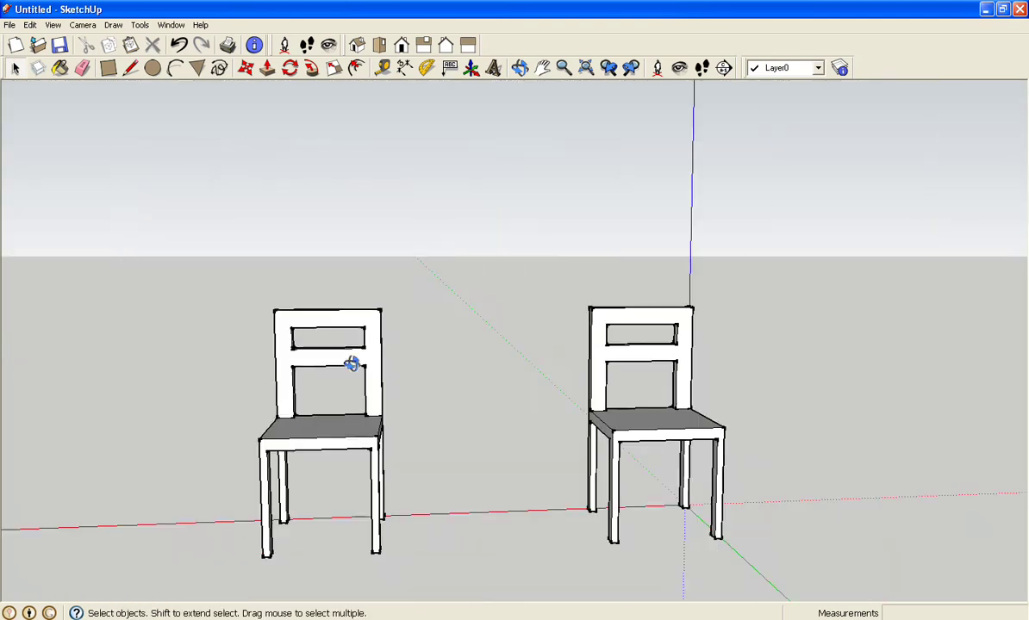
mouse_move(352, 363)
middle_down()
mouse_move(317, 392)
mouse_move(175, 367)
mouse_move(404, 466)
mouse_move(300, 438)
mouse_move(377, 404)
middle_up()
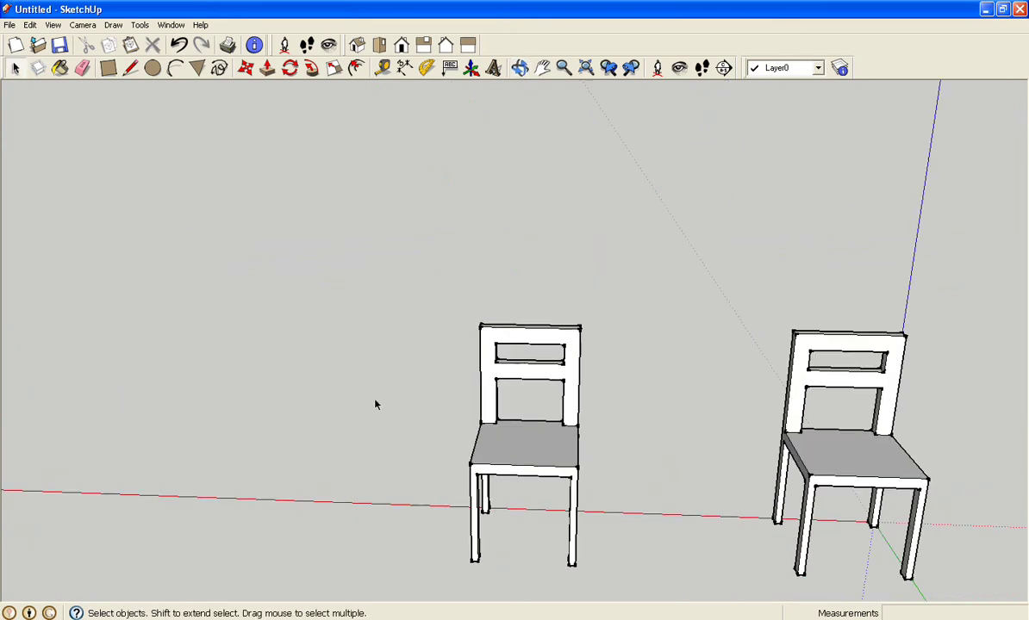
scroll(406, 412, up, 2)
scroll(406, 412, up, 2)
scroll(405, 412, up, 2)
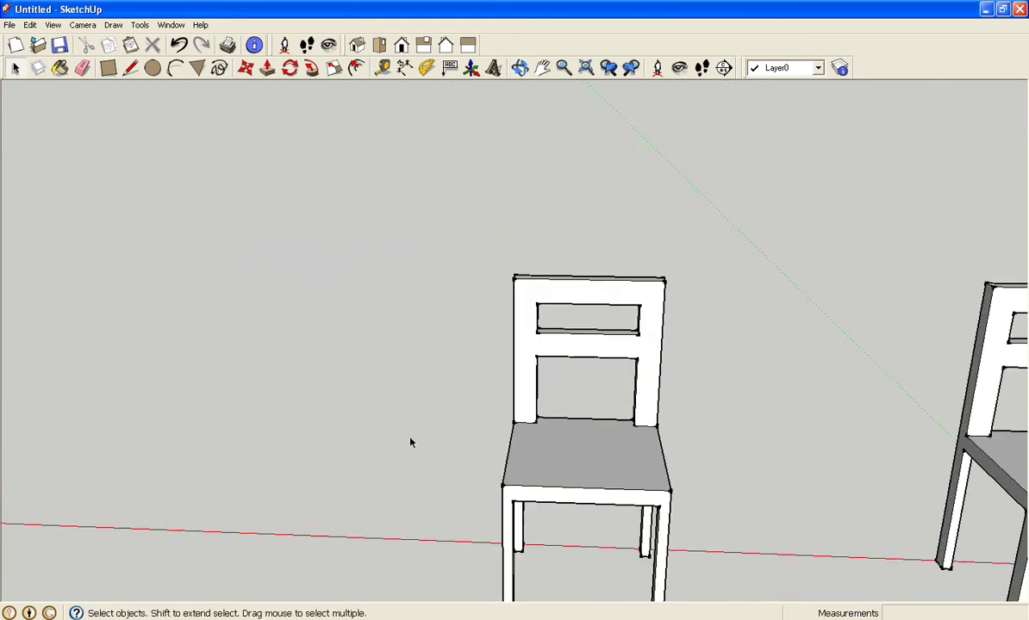
scroll(410, 412, up, 2)
scroll(412, 412, down, 3)
mouse_move(436, 386)
middle_down()
mouse_move(287, 257)
mouse_move(282, 294)
mouse_move(312, 299)
mouse_move(567, 165)
mouse_move(781, 148)
mouse_move(605, 296)
mouse_move(342, 335)
mouse_move(241, 301)
mouse_move(188, 338)
mouse_move(271, 344)
mouse_move(506, 296)
middle_up()
scroll(395, 345, up, 3)
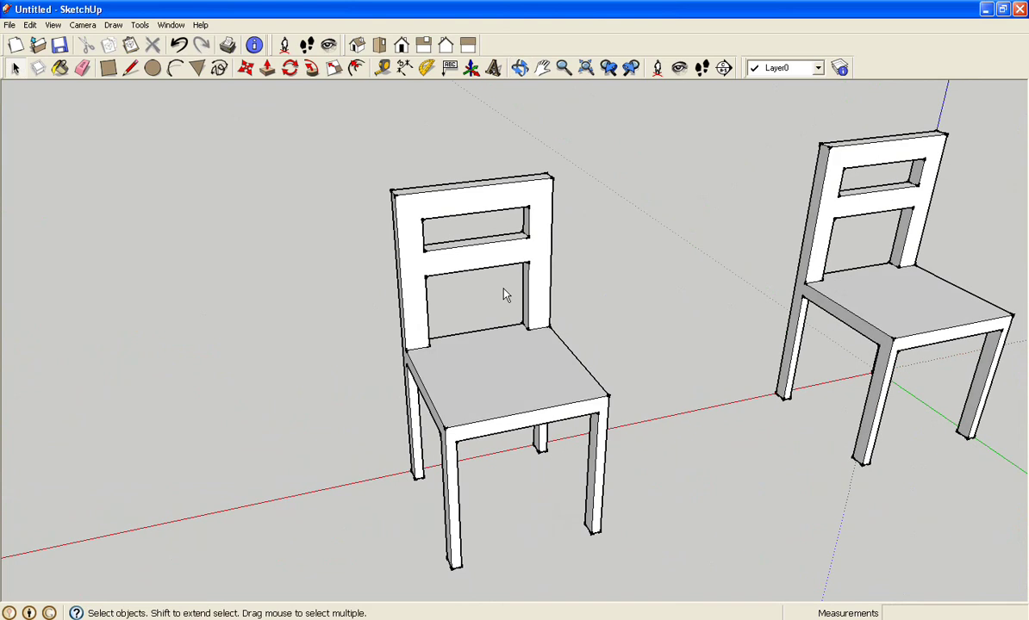
Paint the whole left chair with the Wood_Floor material from the Wood library
triple_click(520, 404)
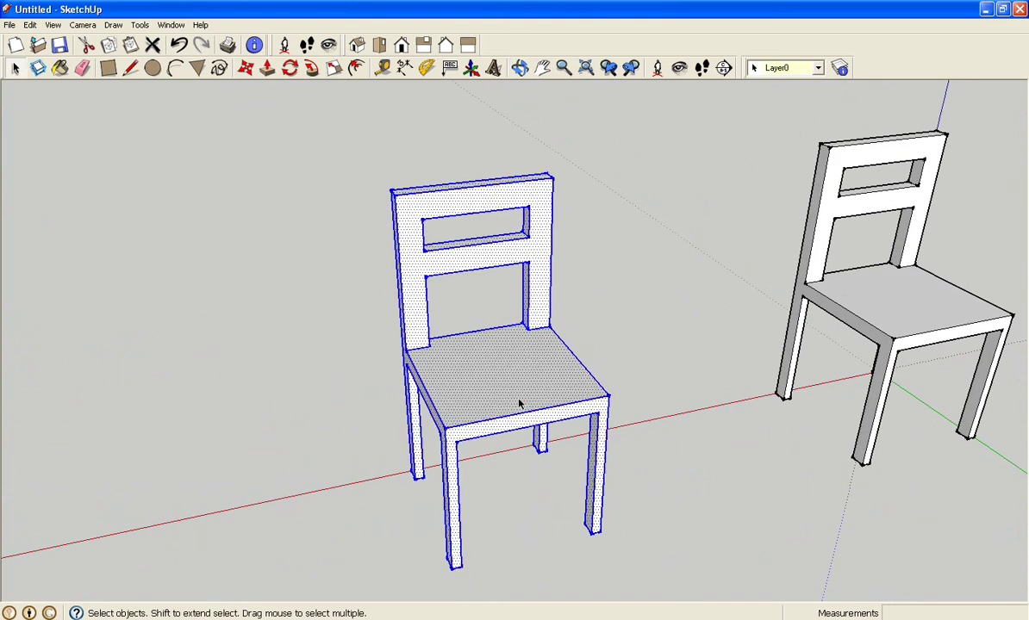
click(60, 68)
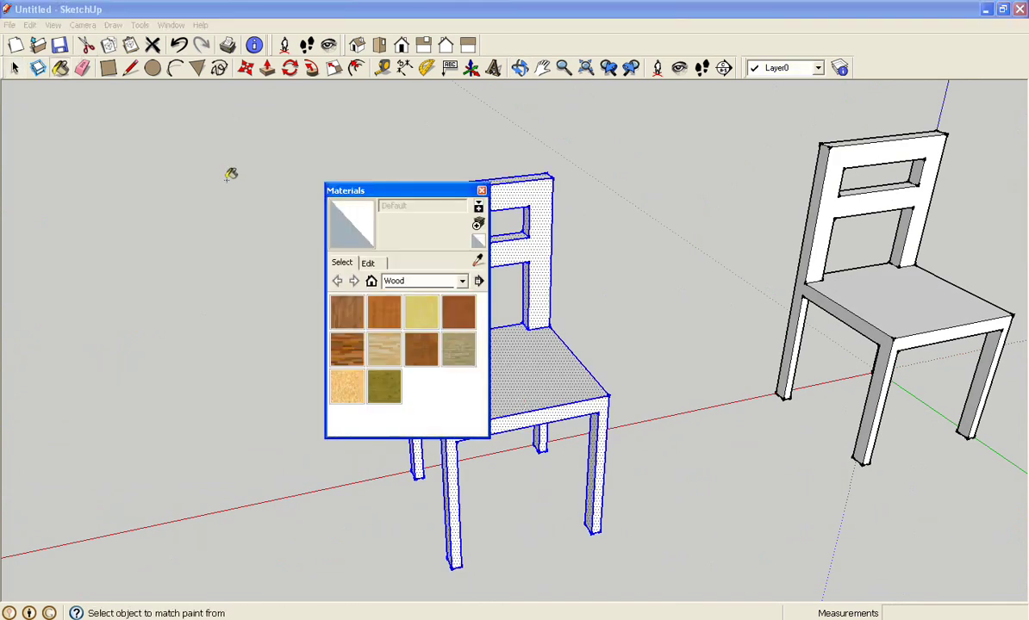
click(349, 313)
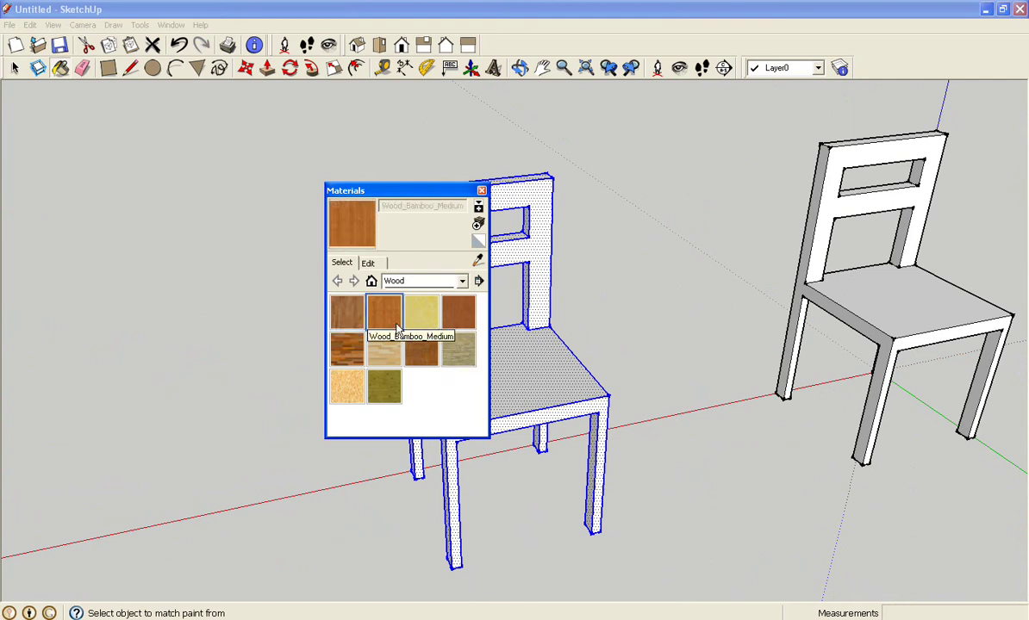
click(421, 345)
click(457, 345)
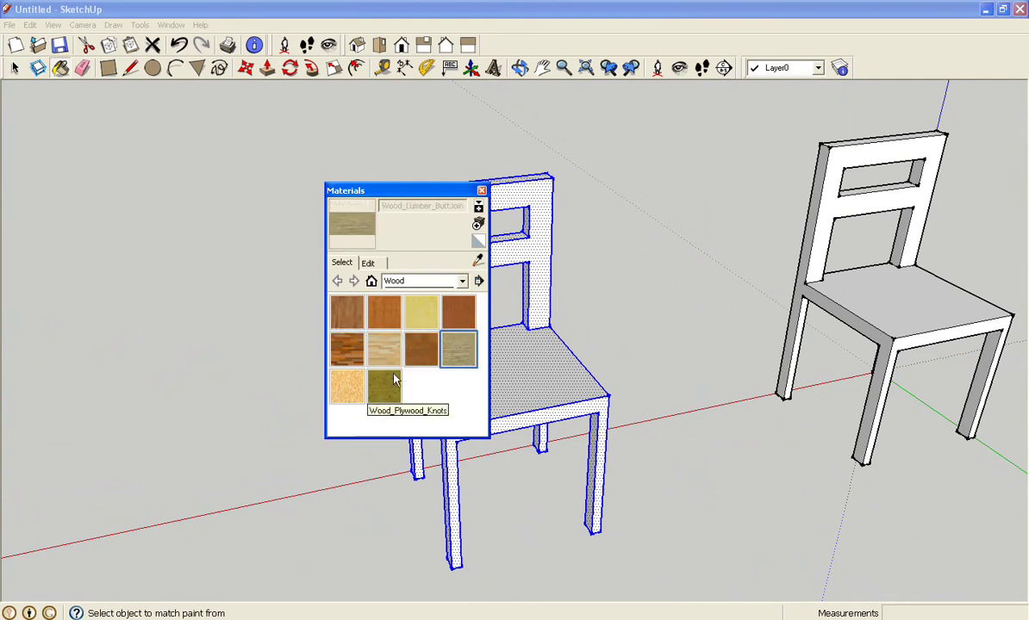
click(336, 319)
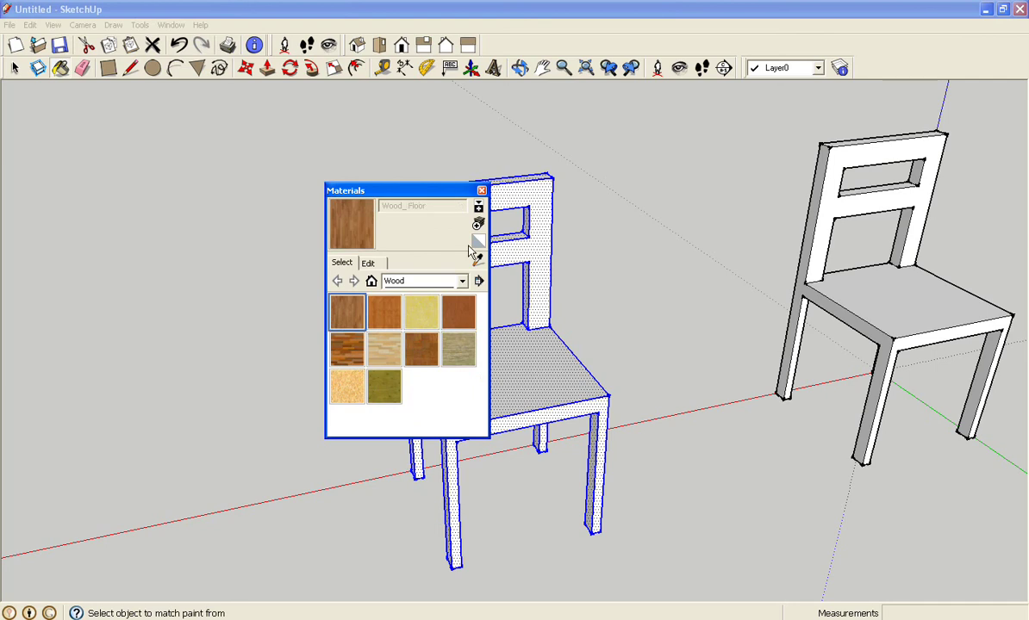
click(351, 325)
click(514, 348)
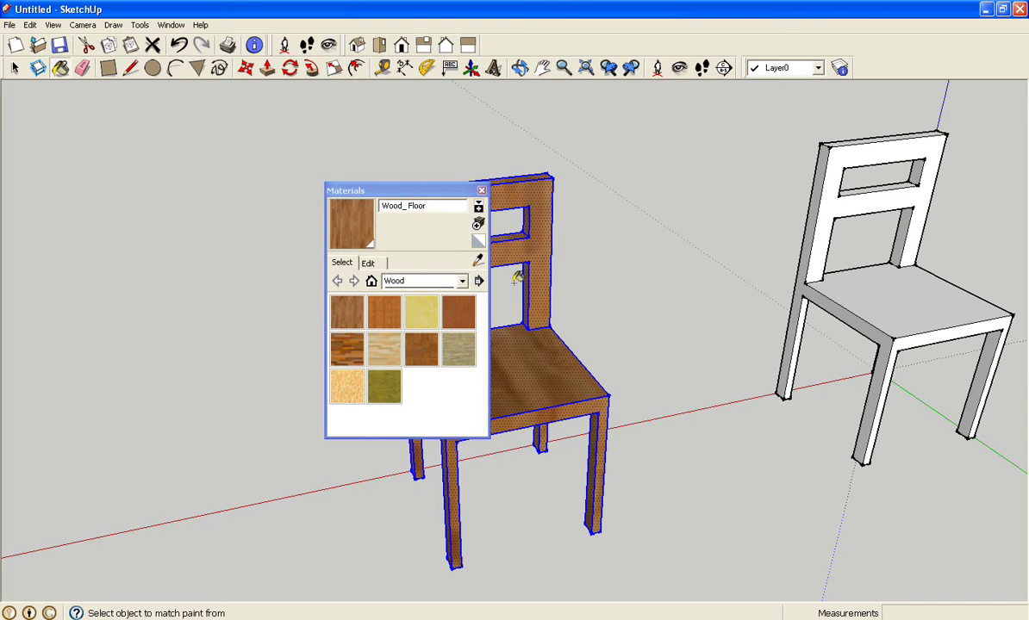
click(483, 192)
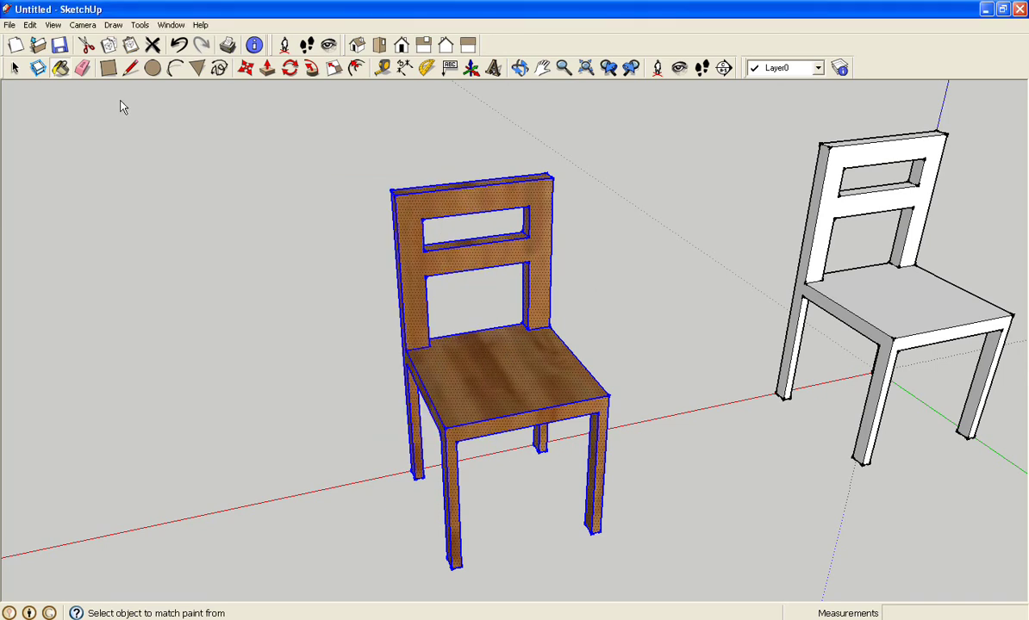
Deselect the chair, orbit to a low frontal view of both chairs, and switch to Notepad
key(space)
click(259, 215)
mouse_move(258, 215)
middle_down()
mouse_move(307, 239)
mouse_move(143, 119)
mouse_move(661, 315)
mouse_move(546, 207)
mouse_move(673, 163)
mouse_move(825, 256)
mouse_move(677, 249)
mouse_move(652, 277)
mouse_move(696, 217)
middle_up()
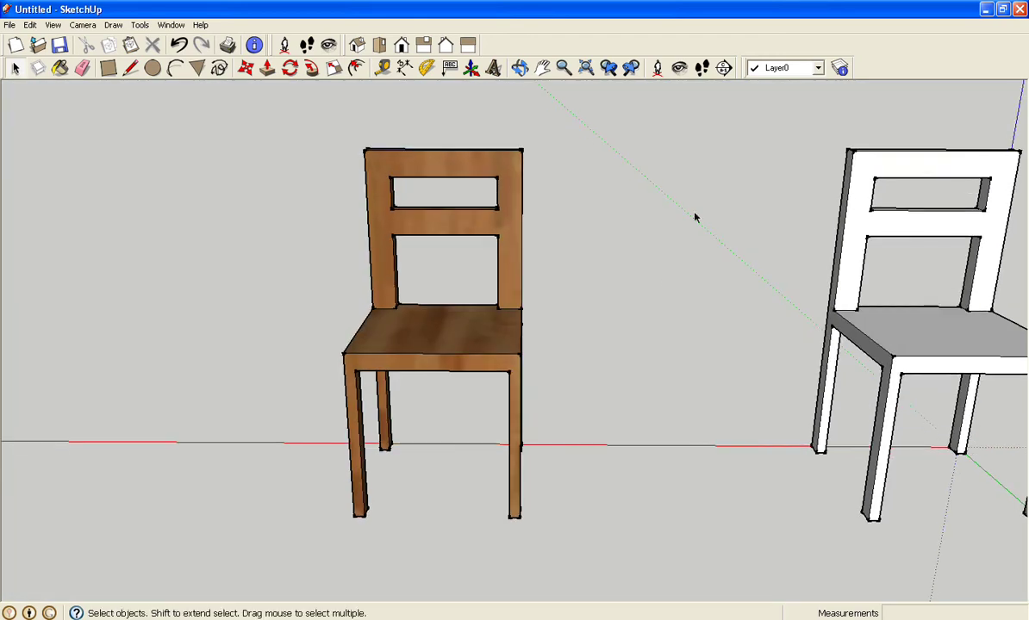
key(alt+Tab)
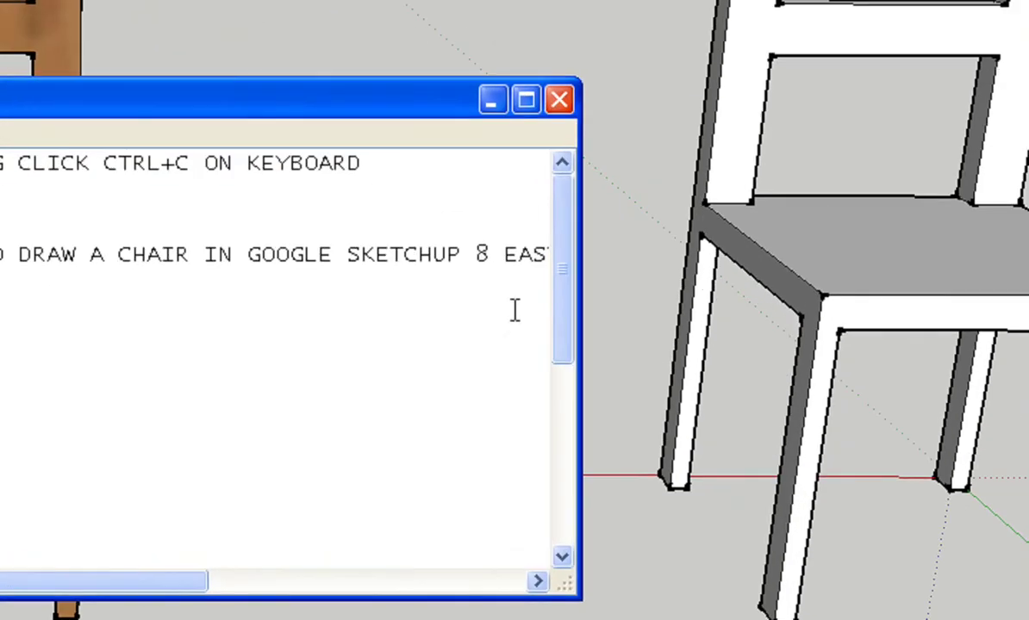
Complete the note as 'I MADE THIS CHAIR SMALLER THAN FIRST ONE BUT YOU CAN MAKE IT WITH DIMENSIONS YOU WANT'
drag(760, 373, 751, 402)
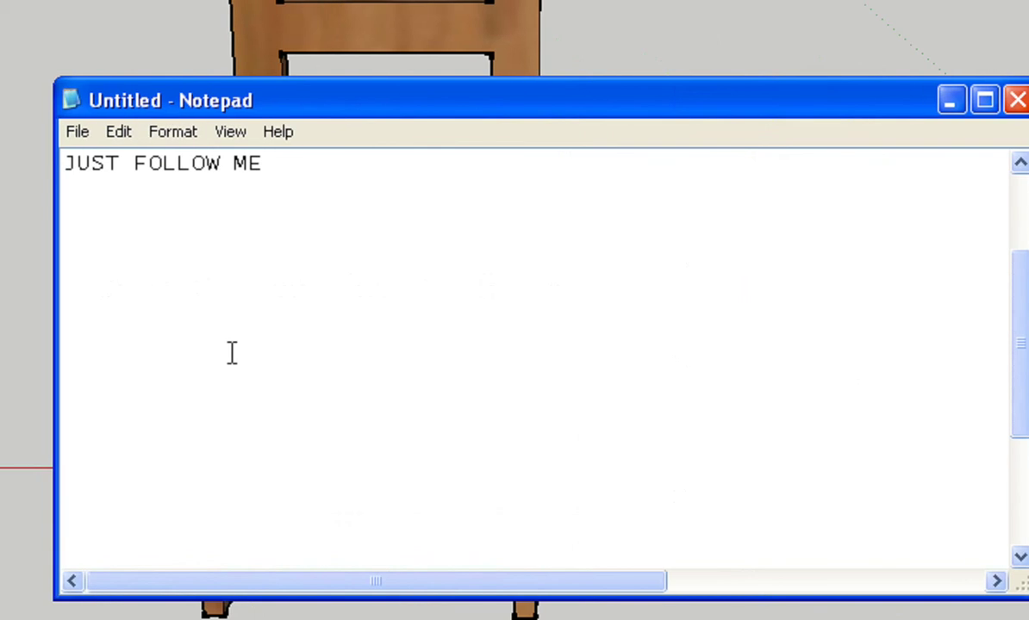
drag(812, 409, 812, 478)
text(I MADE)
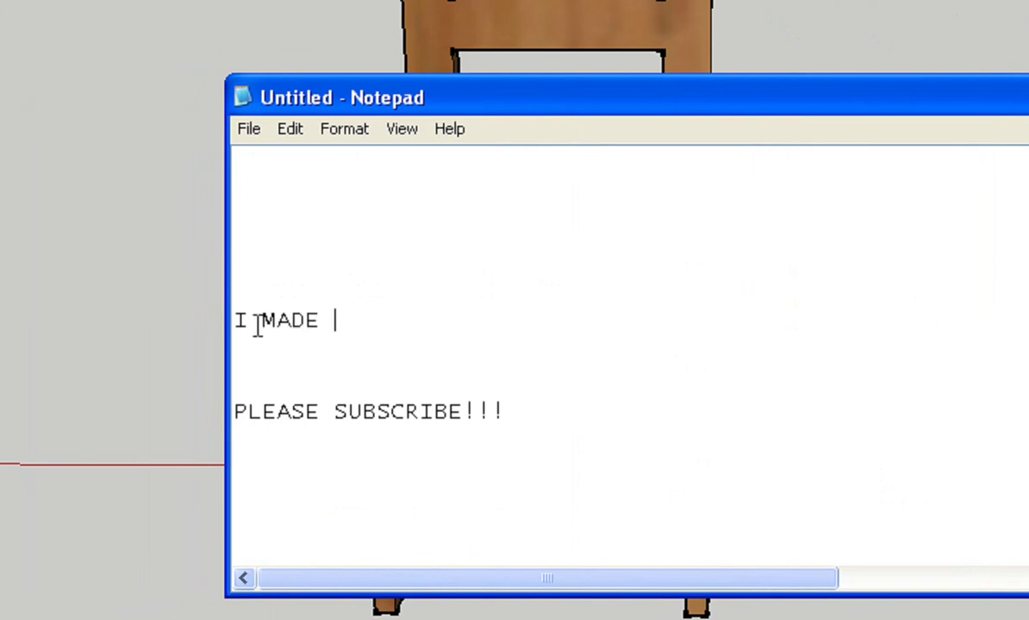
text(THI )
text(S )
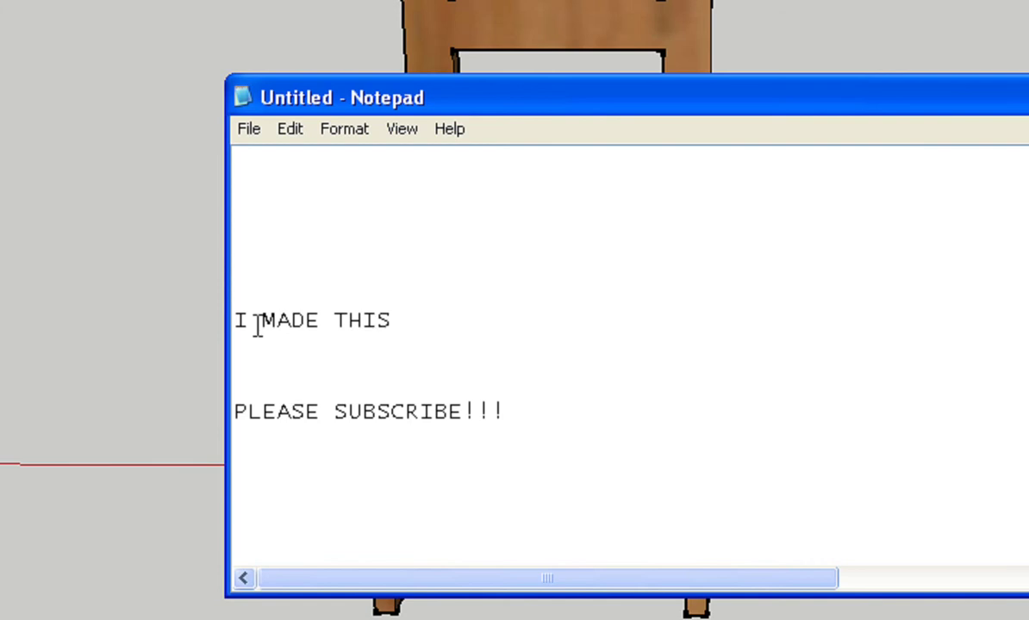
text(CHAIR )
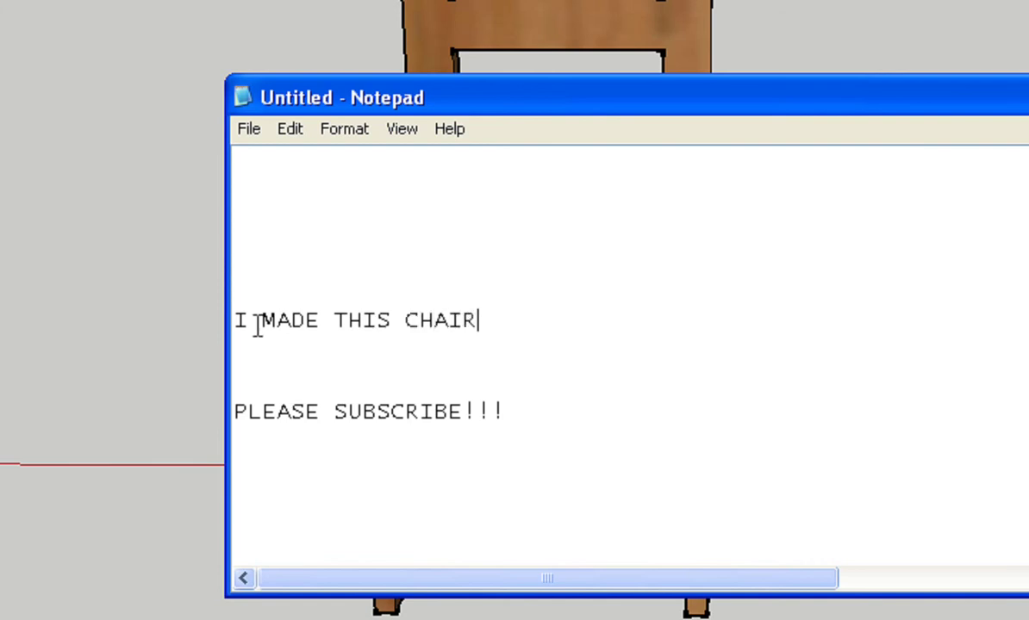
text(SMALLE)
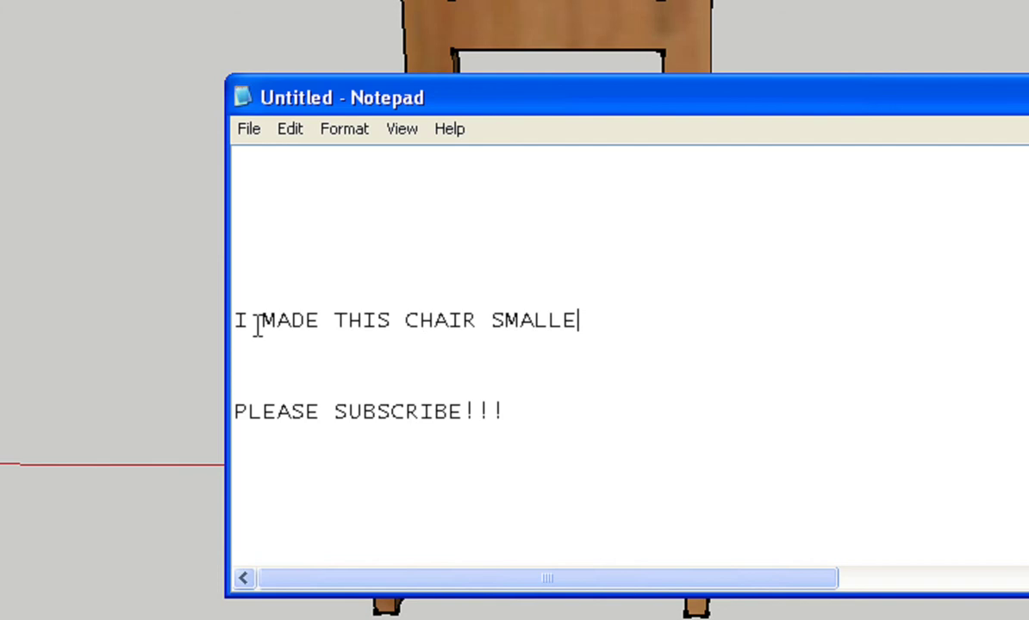
text(R T)
text(HANFIR)
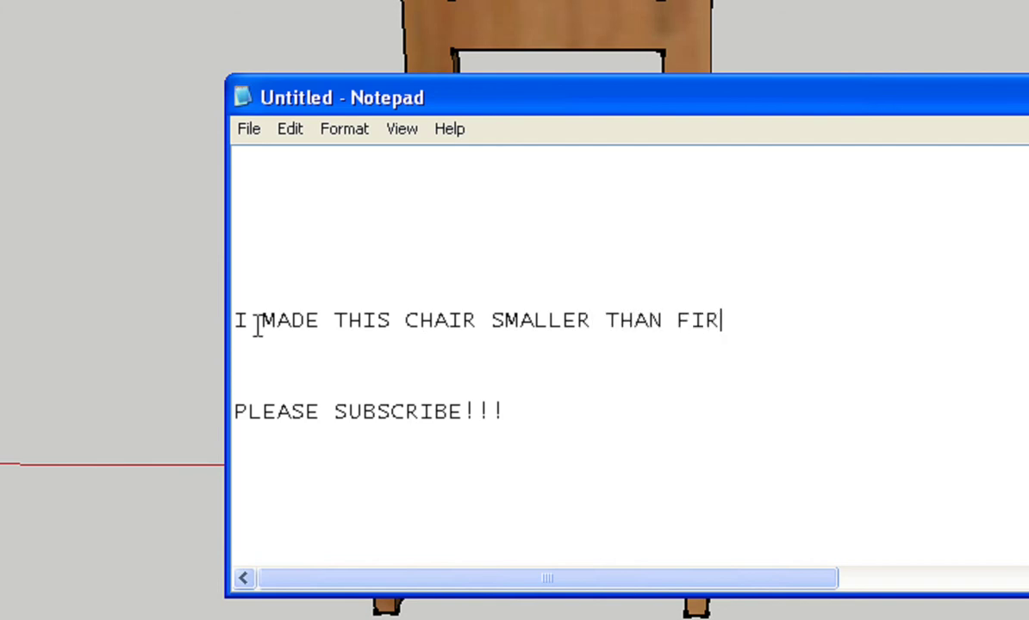
text(ST ON)
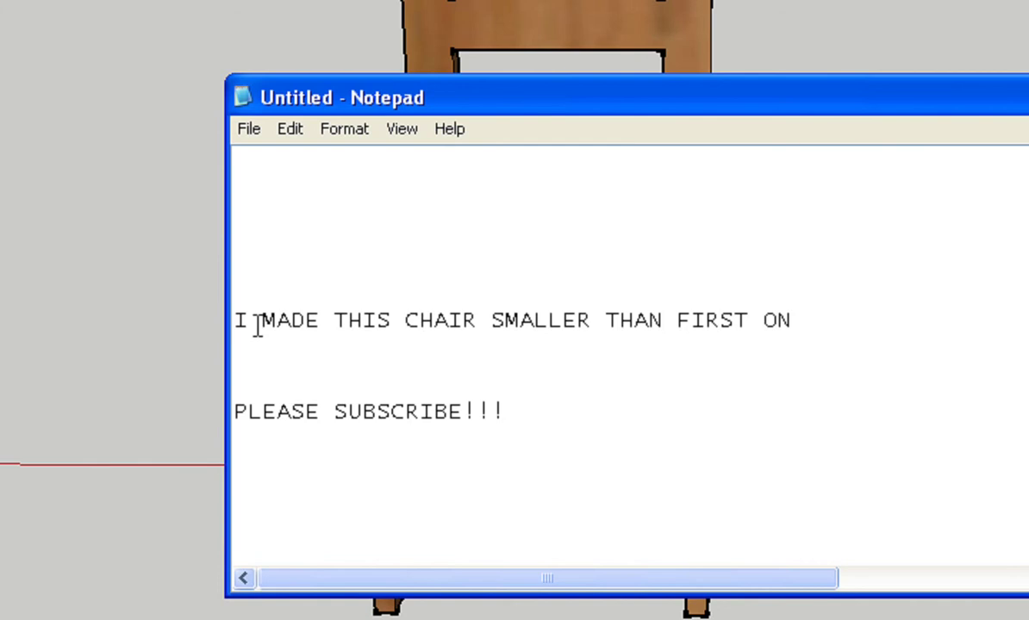
text(E BUT )
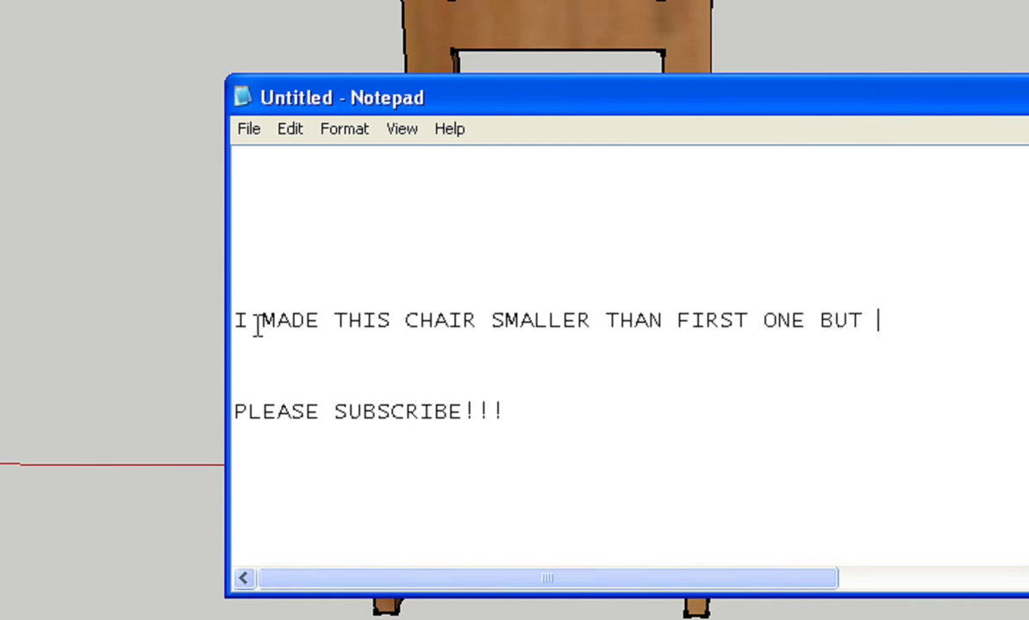
text(C)
key(BackSpace)
text(YOU )
text(CAN MAKE IT)
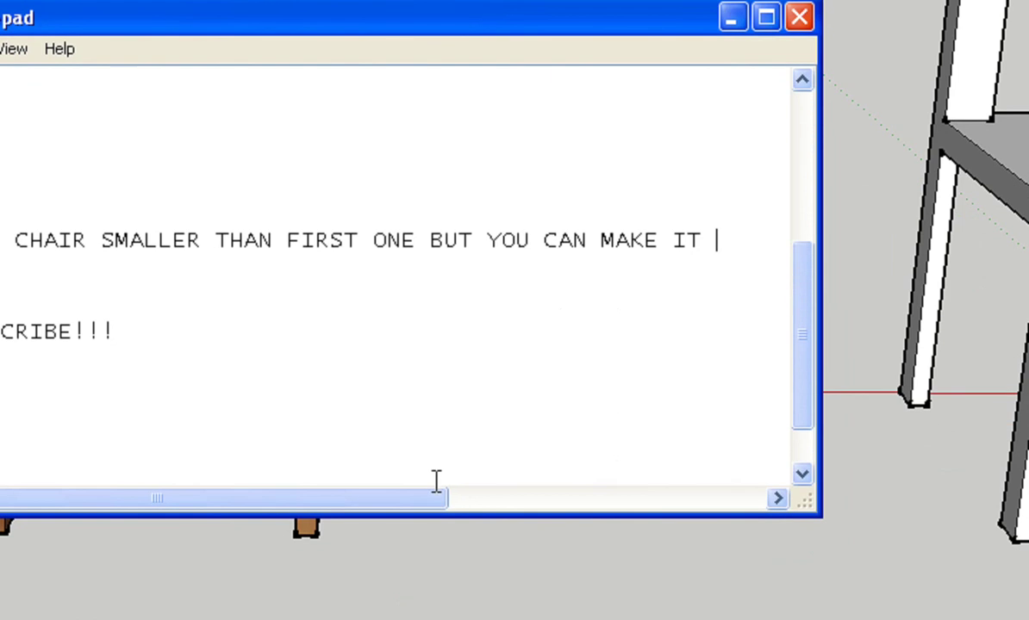
drag(436, 498, 629, 498)
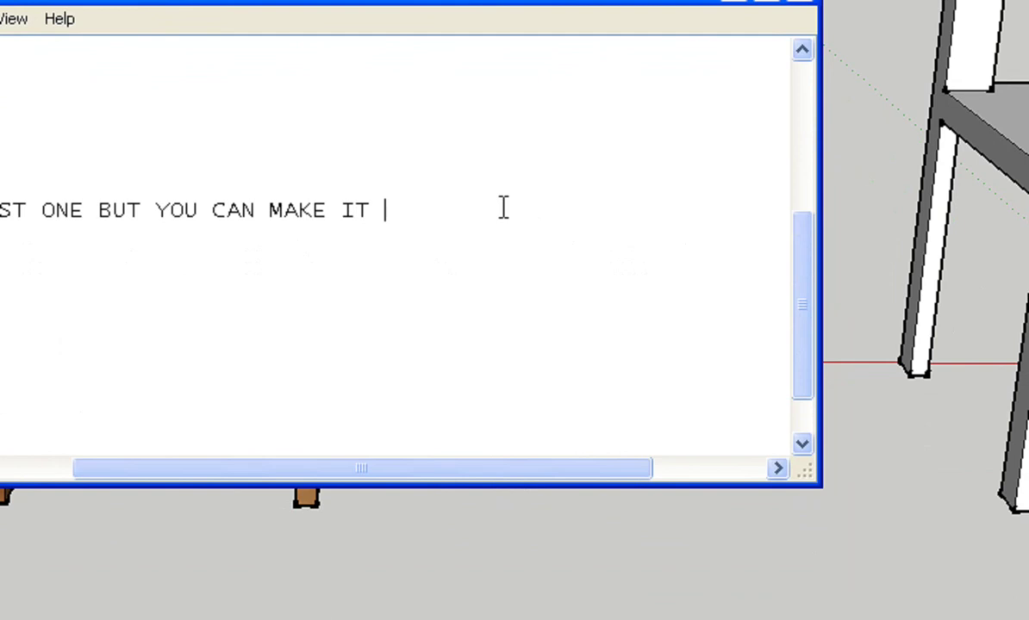
text(WITH )
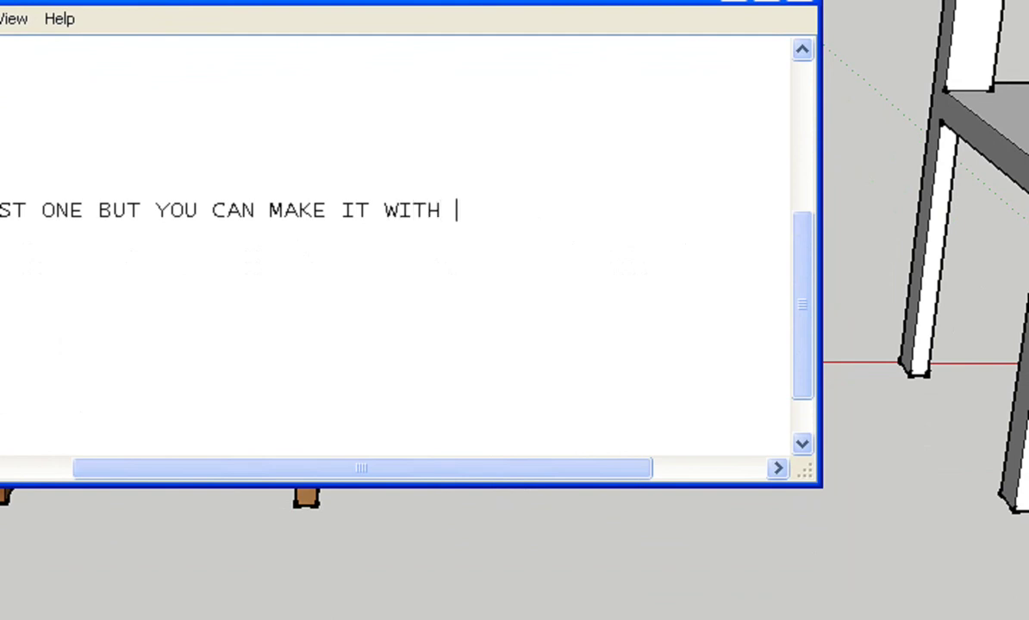
text(DIMENSION)
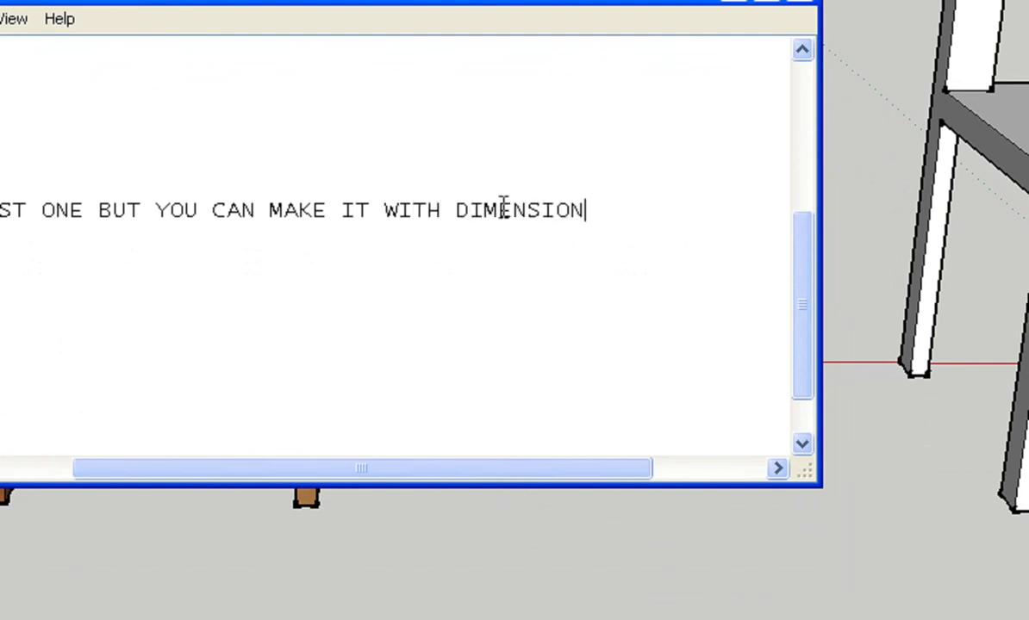
text(S YOU )
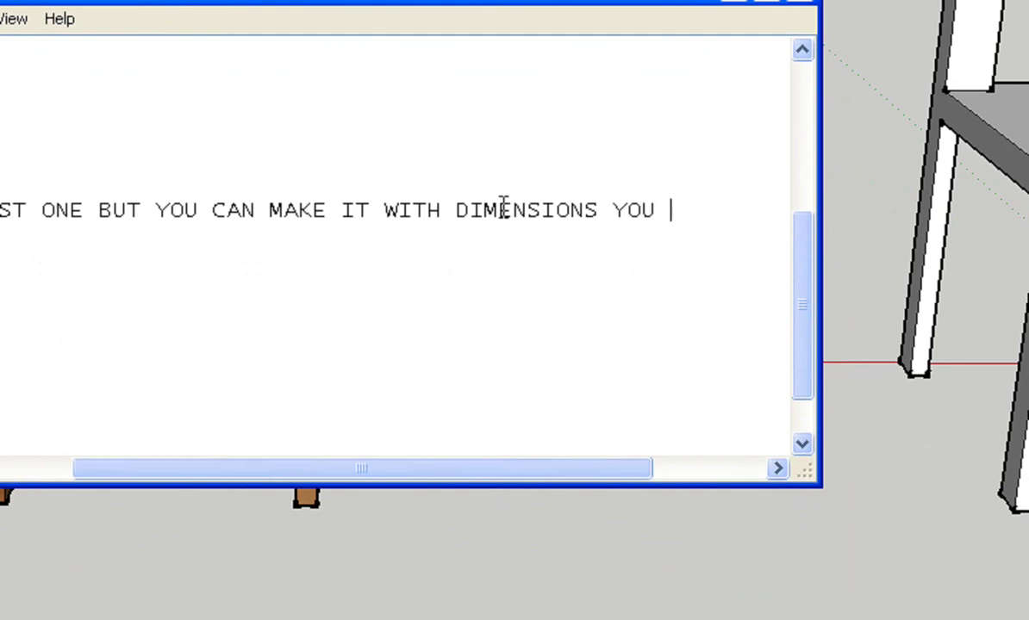
text(WNA)
key(BackSpace)
text(ANT)
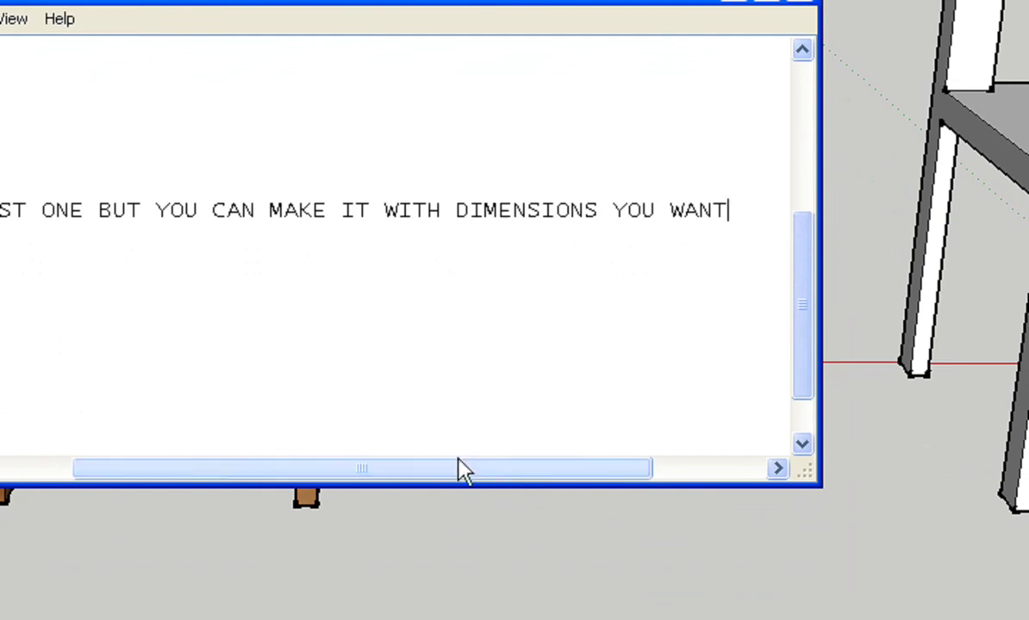
drag(459, 471, 172, 427)
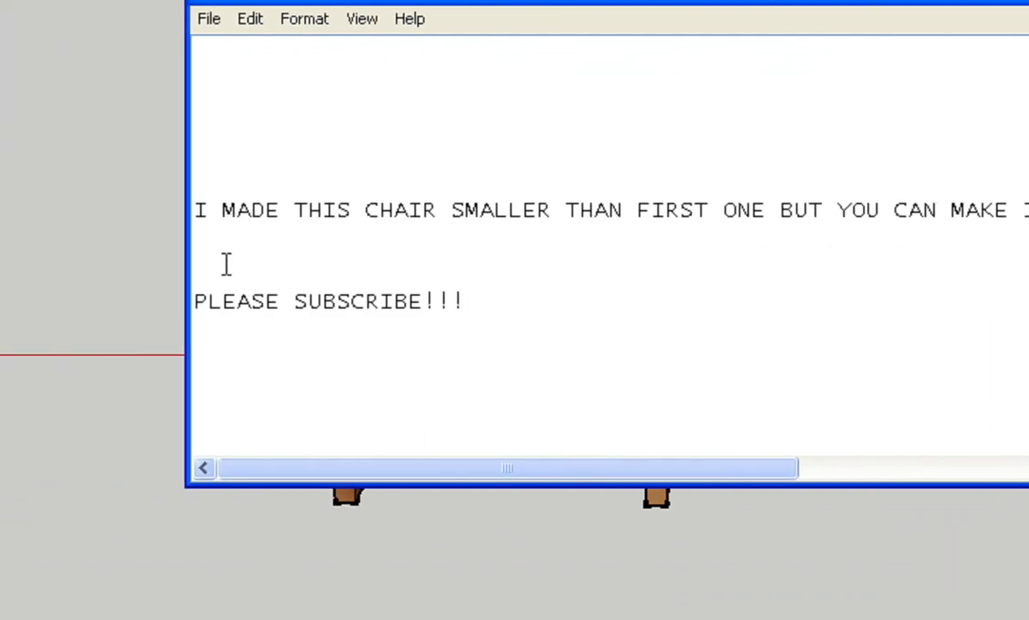
Add a 'THAT'S IT' line, delete the first two lines, and select the PLEASE SUBSCRIBE!!! line
click(253, 256)
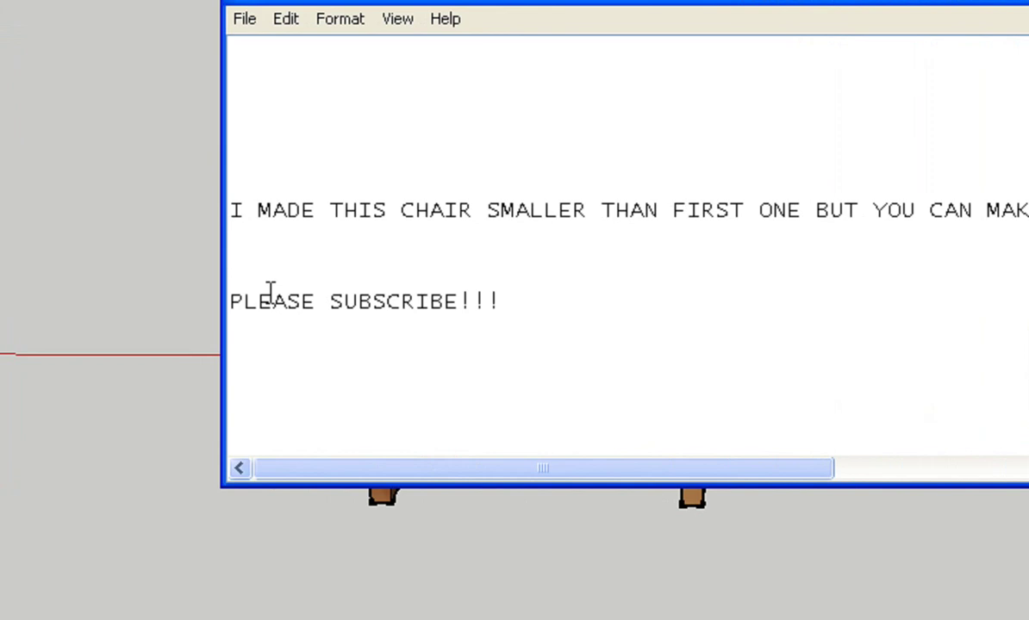
text(THA)
text(T'S IT)
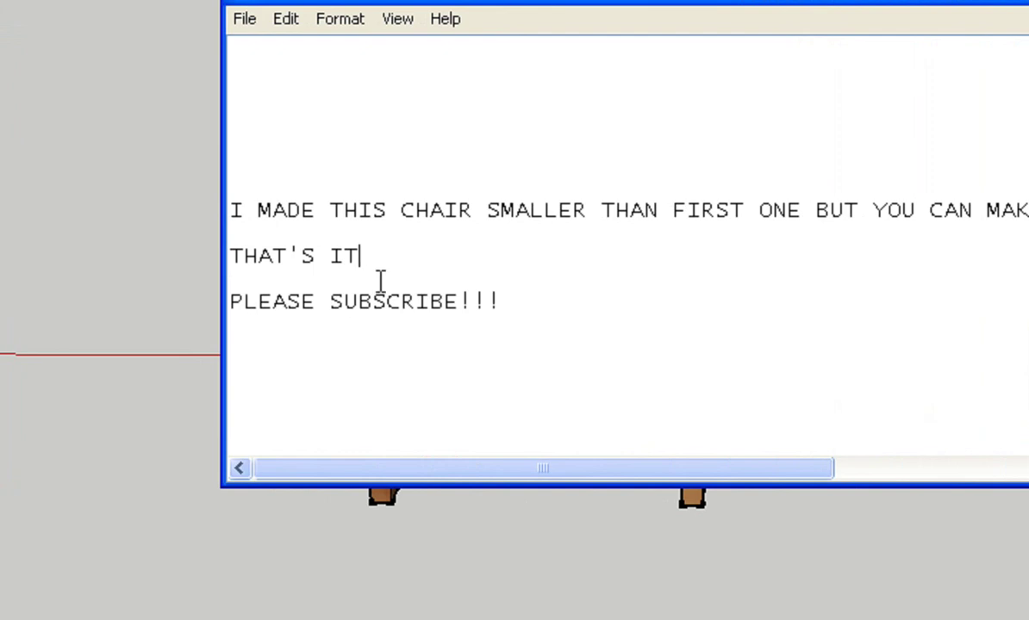
drag(360, 256, 229, 205)
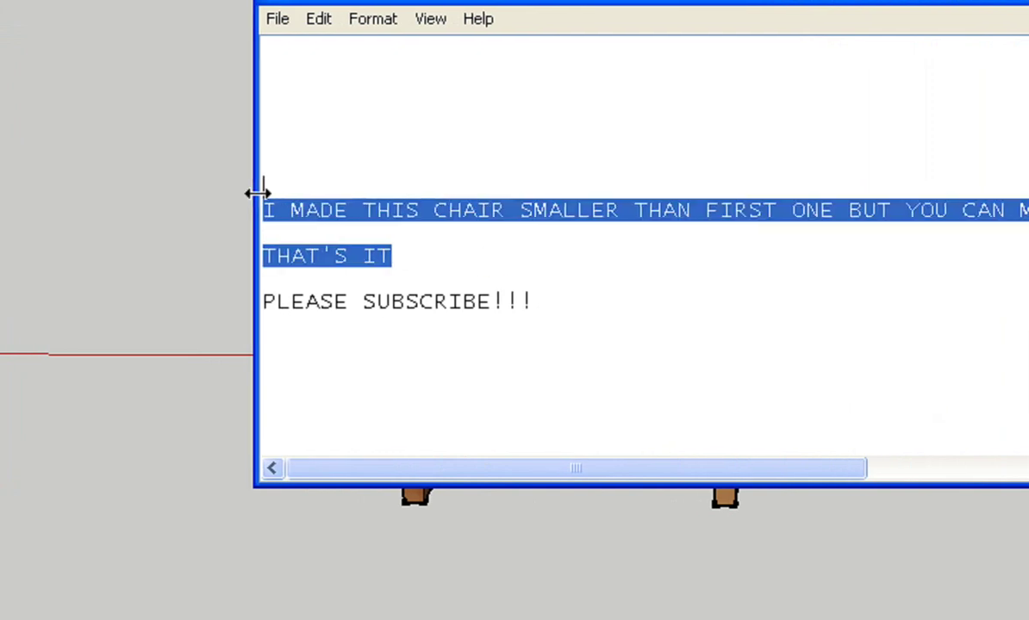
key(Delete)
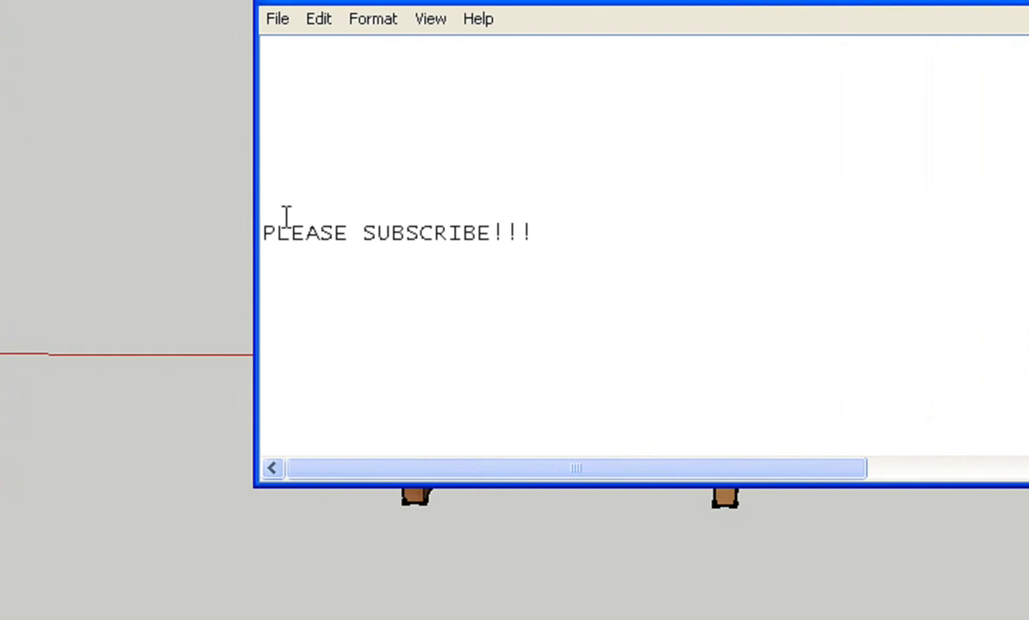
drag(263, 232, 535, 235)
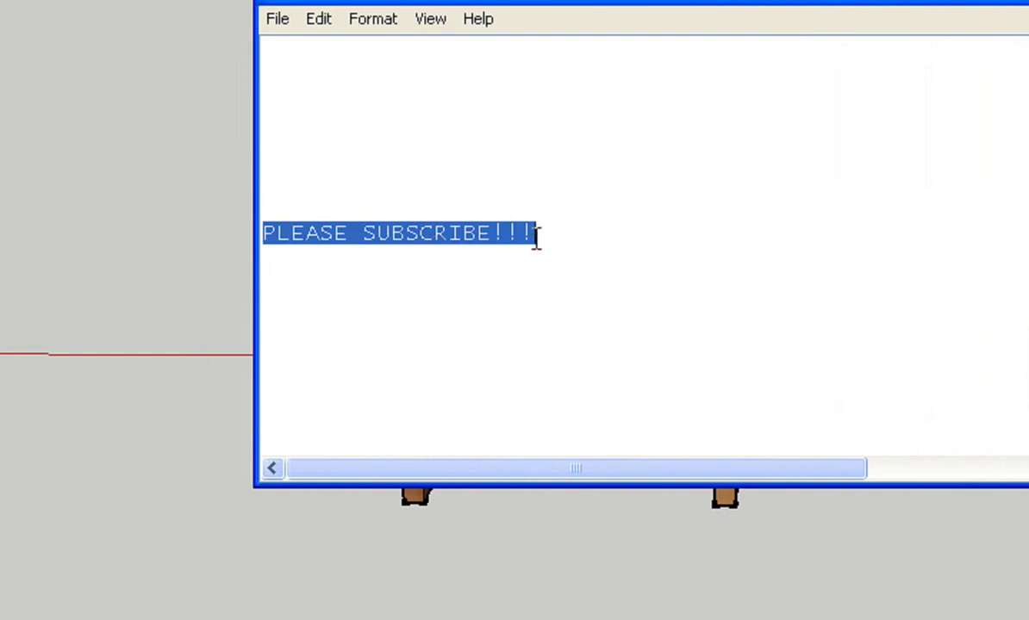